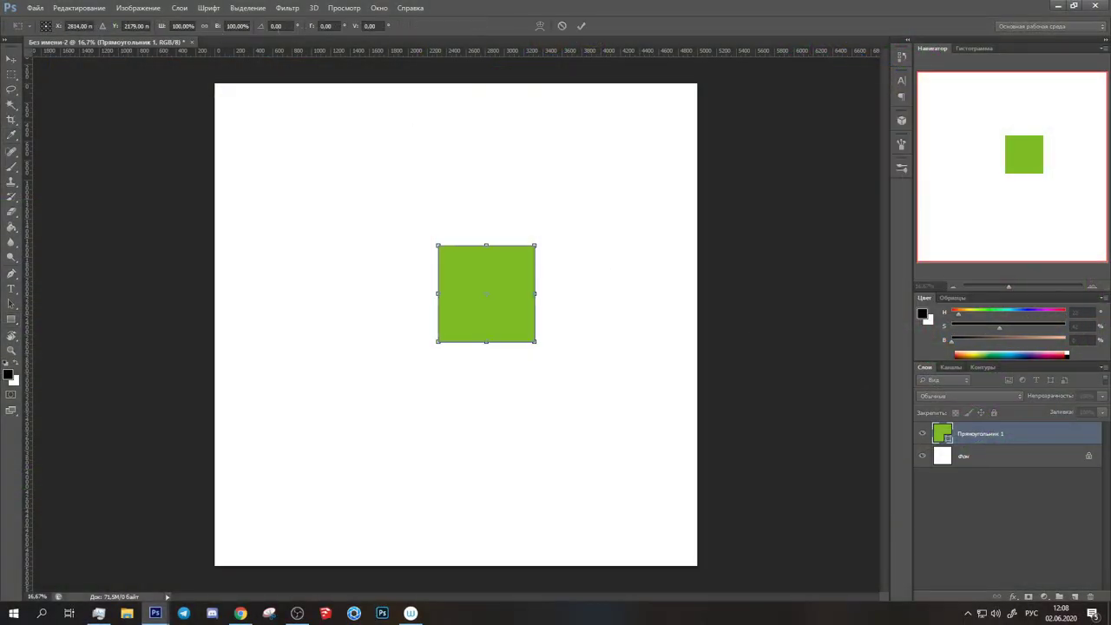
Rotate the green square 45° and scale it to 50% height as an isometric diamond
{"action": "type", "text": "45"}
{"action": "key", "text": "Return"}
{"action": "left_click", "coordinate": [235, 26]}
{"action": "type", "text": "50"}
{"action": "key", "text": "Return"}
{"action": "key", "text": "Return"}
Copy the diamond into a vertical column of four and add an empty layer above
{"action": "mouse_move", "coordinate": [506, 300]}
{"action": "left_mouse_down"}
{"action": "mouse_move", "coordinate": [372, 396]}
{"action": "mouse_move", "coordinate": [315, 208]}
{"action": "mouse_move", "coordinate": [386, 286]}
{"action": "mouse_move", "coordinate": [374, 260]}
{"action": "left_mouse_up"}
{"action": "left_click_drag", "start_coordinate": [363, 278], "coordinate": [361, 443]}
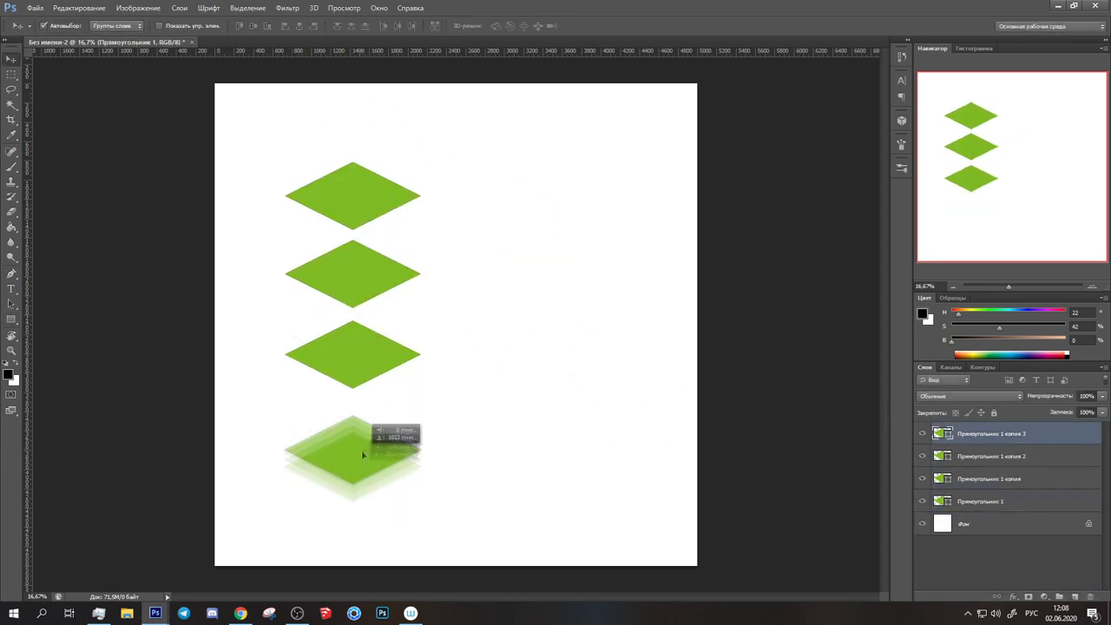
{"action": "left_click", "coordinate": [1076, 598]}
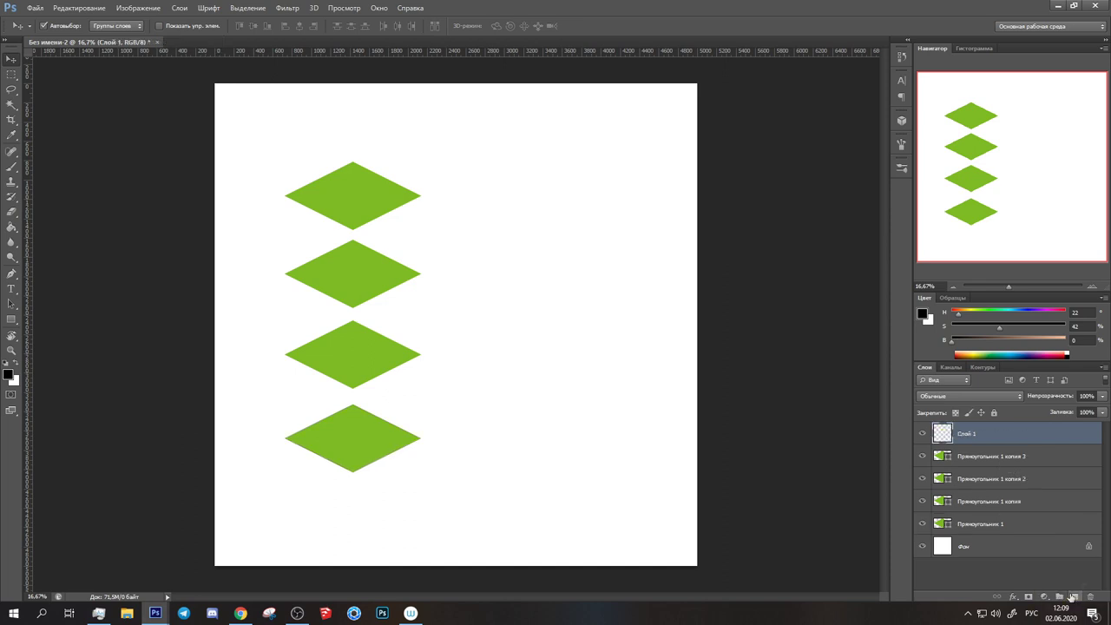
Add paint layers between the diamonds and brush tan over the bottom diamond at 66 px
{"action": "left_click", "coordinate": [979, 480]}
{"action": "key", "text": "b"}
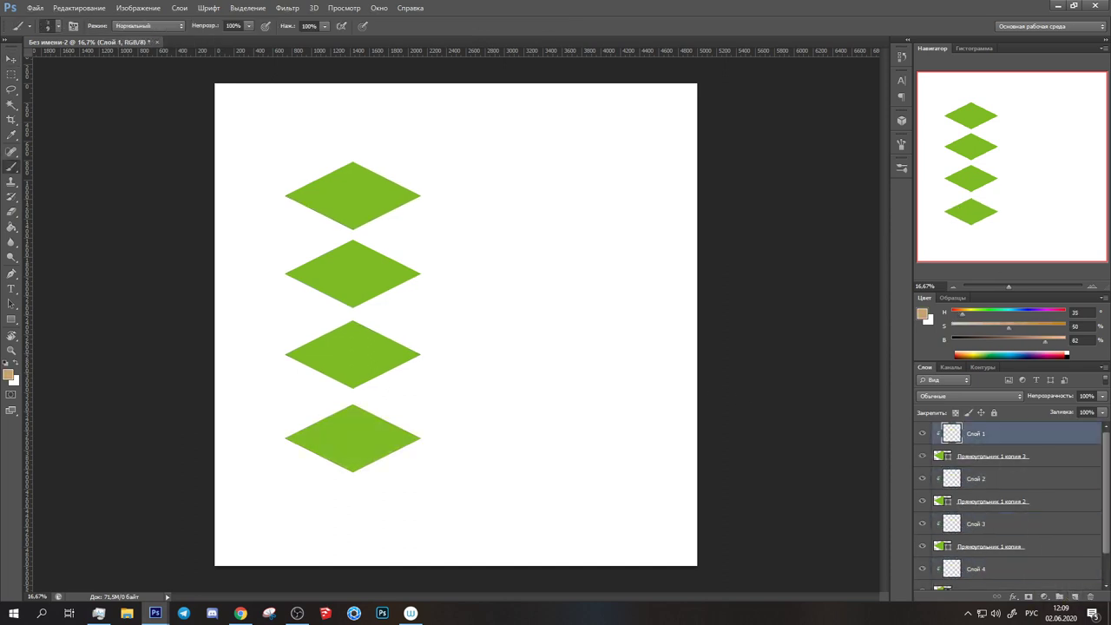
{"action": "left_click", "coordinate": [53, 25]}
{"action": "left_click_drag", "start_coordinate": [300, 452], "coordinate": [377, 417]}
{"action": "left_click", "coordinate": [52, 25]}
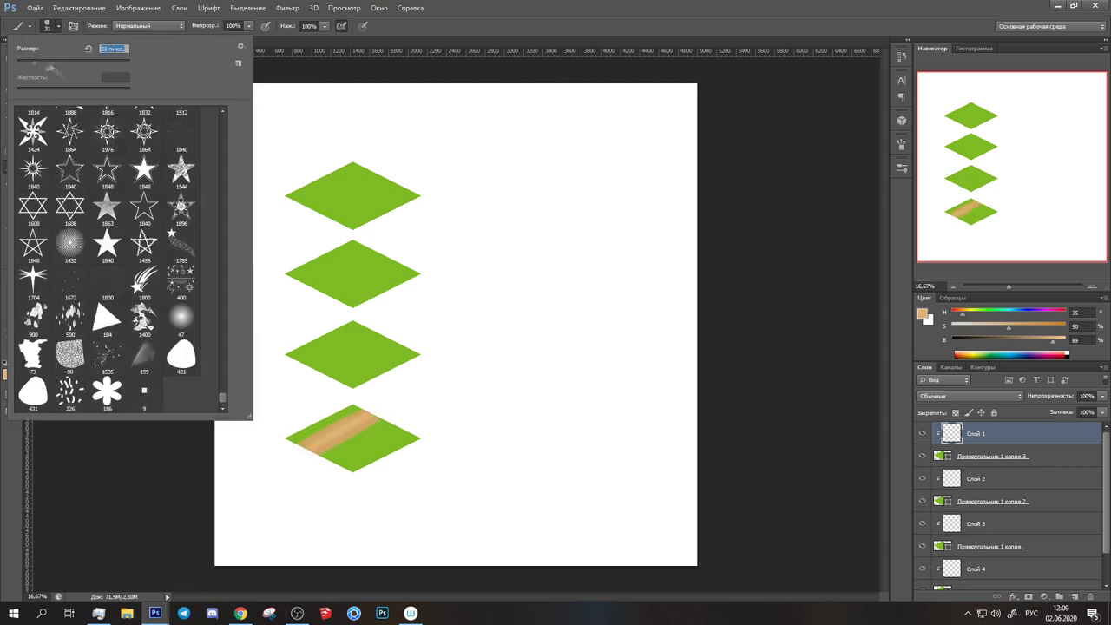
{"action": "type", "text": "66"}
{"action": "key", "text": "Return"}
{"action": "left_click_drag", "start_coordinate": [300, 442], "coordinate": [410, 425]}
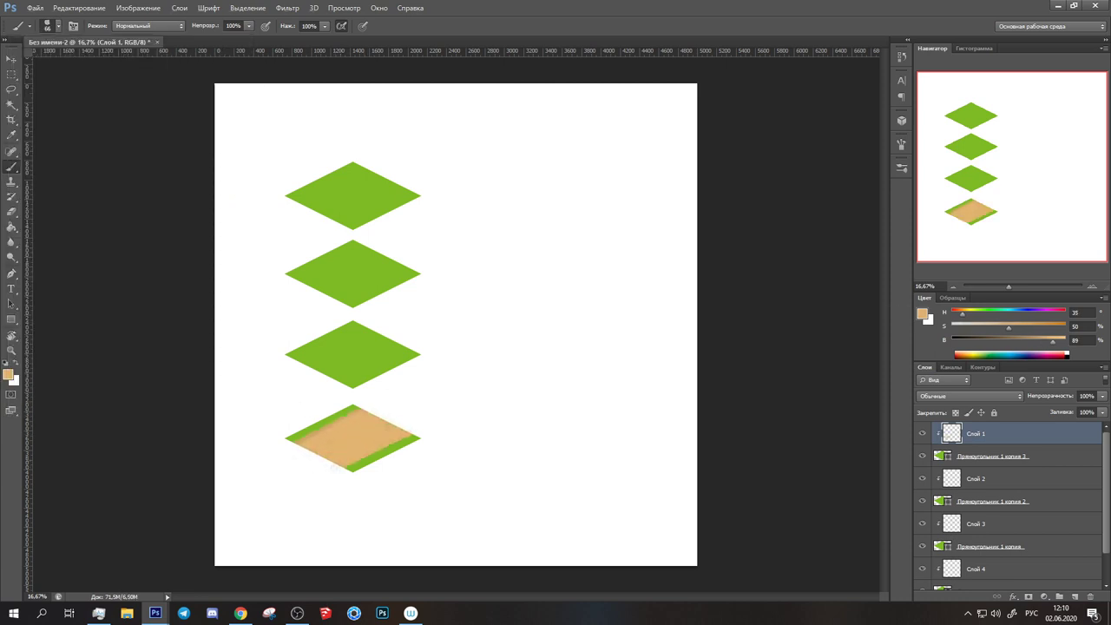
Move the third diamond beside the bottom one and fill the strip with tan sand
{"action": "left_click", "coordinate": [992, 501]}
{"action": "left_click", "coordinate": [975, 478], "text": "shift"}
{"action": "mouse_move", "coordinate": [356, 352]}
{"action": "left_mouse_down"}
{"action": "mouse_move", "coordinate": [424, 402]}
{"action": "mouse_move", "coordinate": [438, 393]}
{"action": "left_mouse_up"}
{"action": "left_click", "coordinate": [976, 478]}
{"action": "mouse_move", "coordinate": [417, 429]}
{"action": "left_mouse_down"}
{"action": "mouse_move", "coordinate": [447, 408]}
{"action": "mouse_move", "coordinate": [460, 417]}
{"action": "left_mouse_up"}
Duplicate the sand tile into an L shape and paint over the green seam with tan
{"action": "left_click", "coordinate": [418, 383], "text": "alt"}
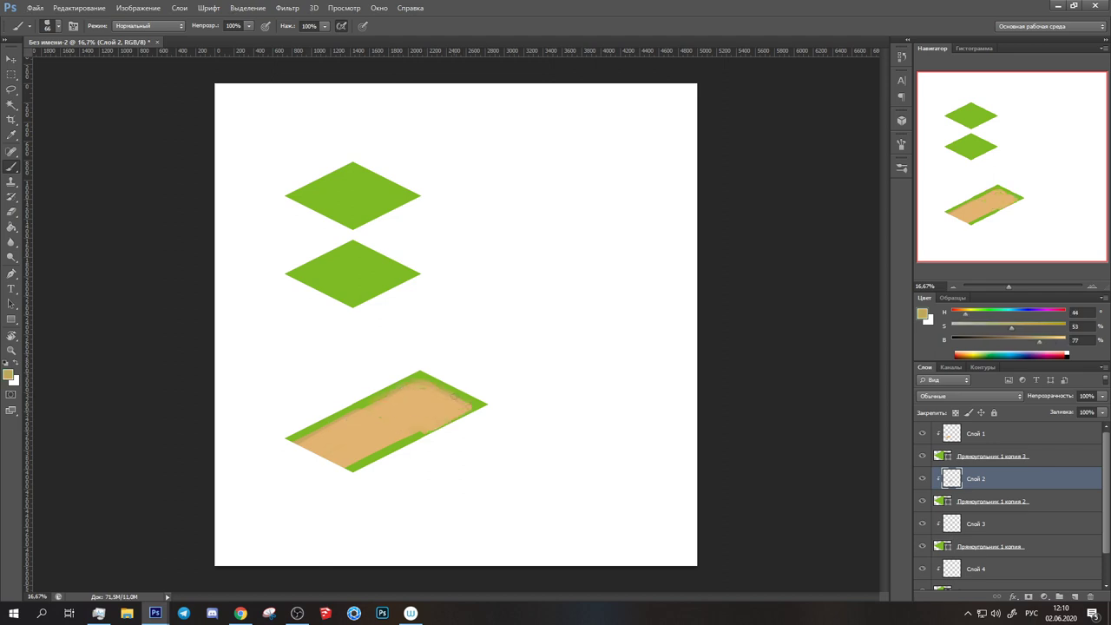
{"action": "left_click", "coordinate": [976, 433]}
{"action": "left_click", "coordinate": [992, 456], "text": "shift"}
{"action": "left_click_drag", "start_coordinate": [390, 426], "coordinate": [458, 460]}
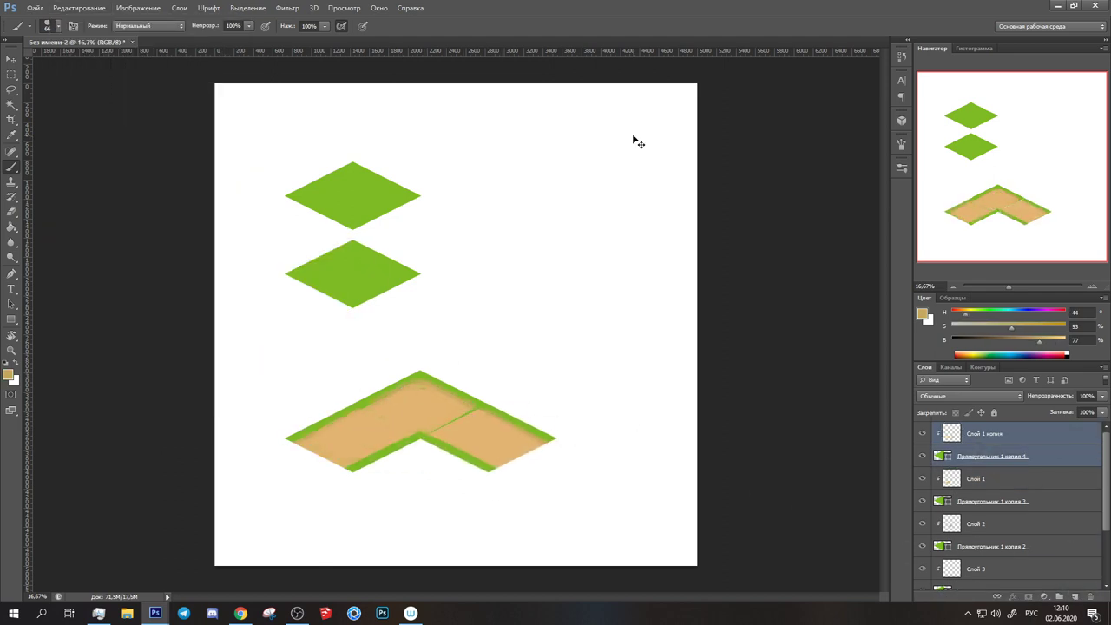
{"action": "left_click", "coordinate": [976, 524]}
{"action": "left_click_drag", "start_coordinate": [476, 406], "coordinate": [423, 431]}
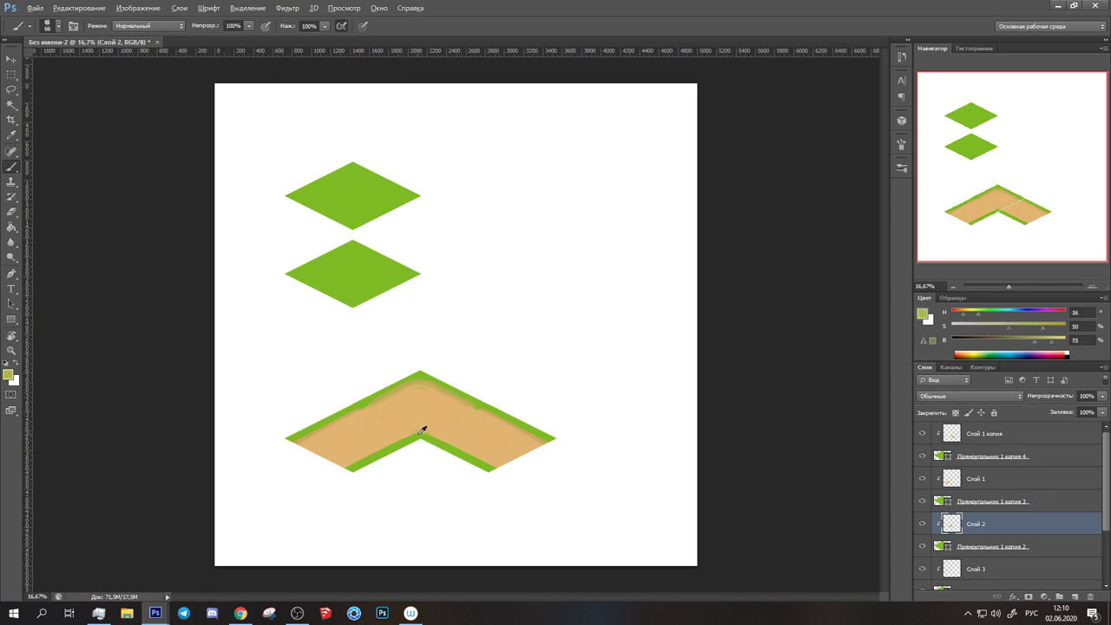
{"action": "left_click", "coordinate": [423, 431], "text": "alt"}
Duplicate the tile layers, flip the copy horizontally and vertically, then reposition it
{"action": "key", "text": "ctrl+j"}
{"action": "key", "text": "ctrl+t"}
{"action": "left_click", "coordinate": [79, 8]}
{"action": "left_click", "coordinate": [329, 354]}
{"action": "mouse_move", "coordinate": [419, 405]}
{"action": "left_mouse_down"}
{"action": "mouse_move", "coordinate": [434, 508]}
{"action": "mouse_move", "coordinate": [516, 496]}
{"action": "mouse_move", "coordinate": [426, 499]}
{"action": "left_mouse_up"}
{"action": "key", "text": "Escape"}
{"action": "key", "text": "b"}
{"action": "left_click", "coordinate": [550, 446]}
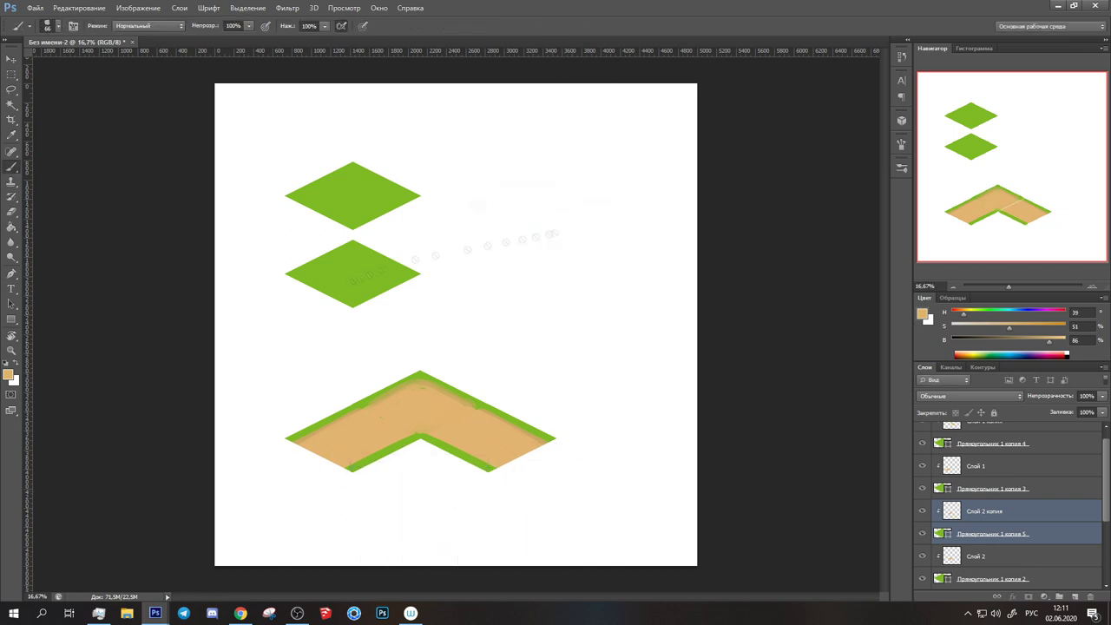
{"action": "left_click", "coordinate": [560, 232]}
On a new layer, paint tan sand over the moved tile to complete the L path
{"action": "key", "text": "ctrl+shift+alt+n"}
{"action": "mouse_move", "coordinate": [508, 451]}
{"action": "left_mouse_down"}
{"action": "mouse_move", "coordinate": [538, 486]}
{"action": "mouse_move", "coordinate": [590, 473]}
{"action": "mouse_move", "coordinate": [588, 463]}
{"action": "left_mouse_up"}
{"action": "left_click_drag", "start_coordinate": [1031, 289], "coordinate": [1019, 287]}
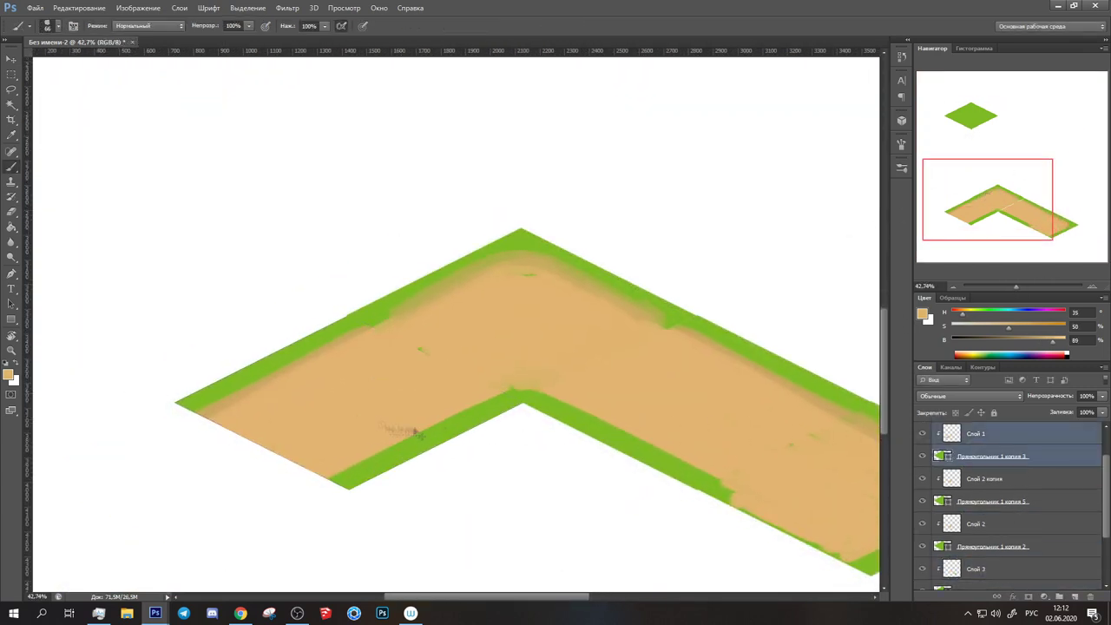
Cover the straight tile's sand with light peach using 19 px and 46 px brushes
{"action": "left_click_drag", "start_coordinate": [986, 199], "coordinate": [962, 211]}
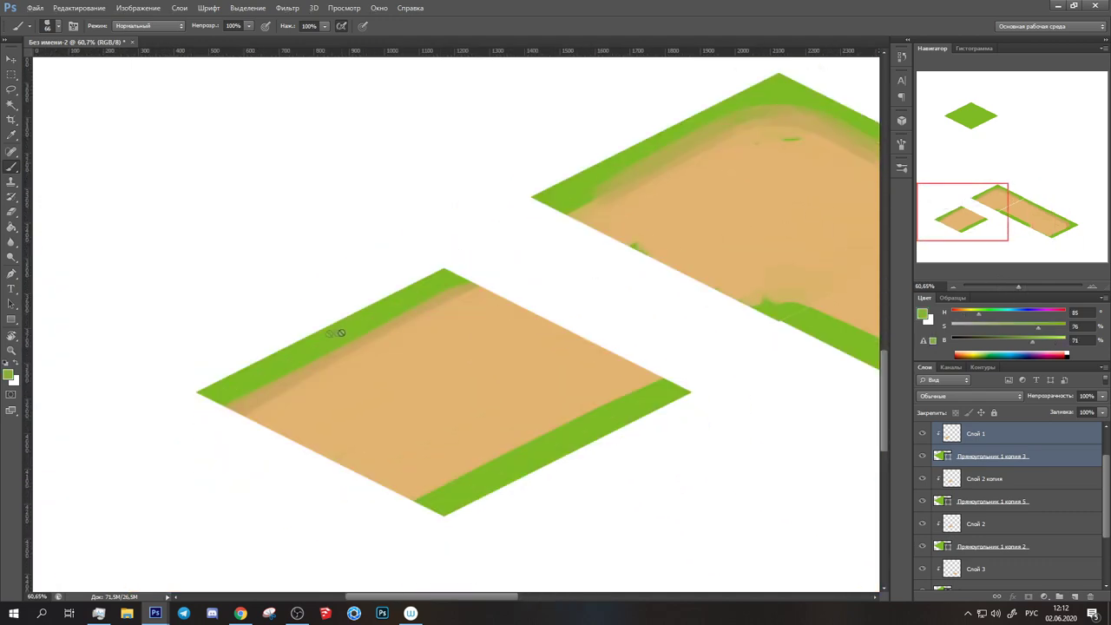
{"action": "left_click", "coordinate": [976, 433]}
{"action": "right_click", "coordinate": [217, 379]}
{"action": "left_click", "coordinate": [237, 394]}
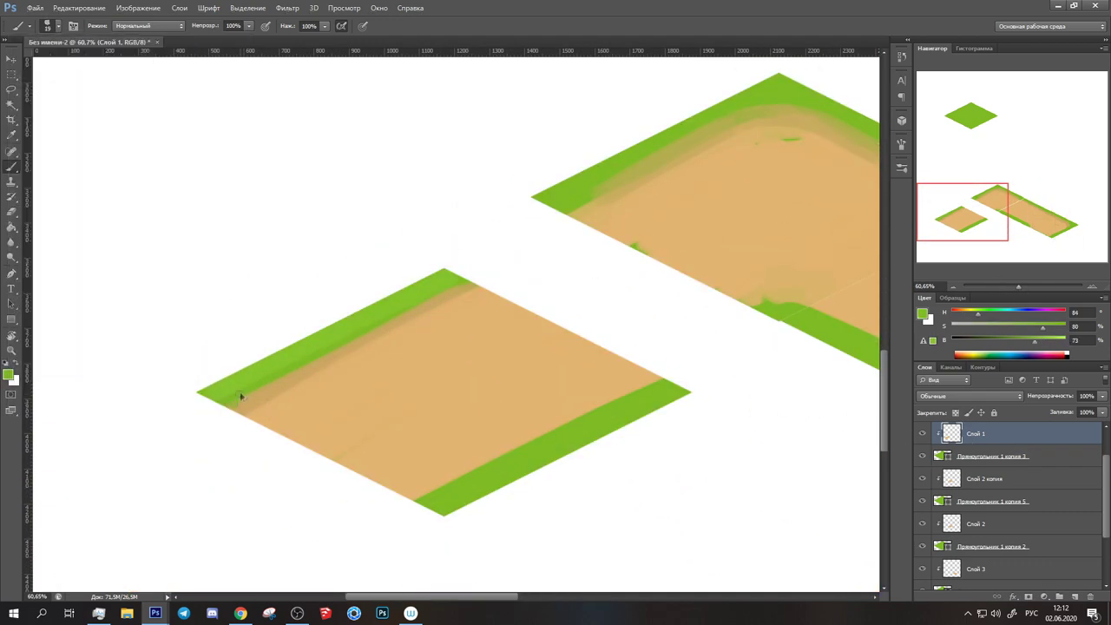
{"action": "left_click", "coordinate": [303, 348], "text": "alt"}
{"action": "left_click_drag", "start_coordinate": [1040, 341], "coordinate": [1066, 342]}
{"action": "right_click", "coordinate": [217, 379]}
{"action": "left_click", "coordinate": [35, 139]}
{"action": "left_click_drag", "start_coordinate": [322, 422], "coordinate": [521, 322]}
{"action": "mouse_move", "coordinate": [365, 473]}
{"action": "left_mouse_down"}
{"action": "mouse_move", "coordinate": [655, 368]}
{"action": "mouse_move", "coordinate": [414, 495]}
{"action": "left_mouse_up"}
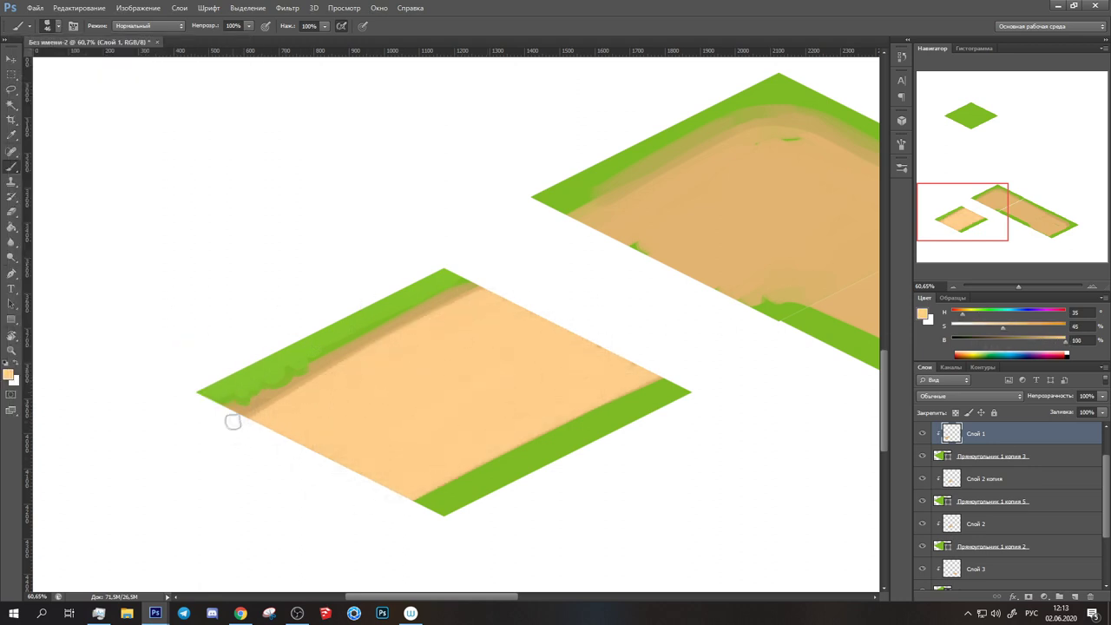
{"action": "left_click_drag", "start_coordinate": [233, 419], "coordinate": [499, 285]}
Add dark tan blotches and stamp three stones with the 41 px stone brush
{"action": "left_click", "coordinate": [398, 412], "text": "alt"}
{"action": "left_click_drag", "start_coordinate": [351, 356], "coordinate": [401, 367]}
{"action": "left_click", "coordinate": [553, 372]}
{"action": "left_click", "coordinate": [512, 394]}
{"action": "left_click", "coordinate": [58, 25]}
{"action": "double_click", "coordinate": [115, 50]}
{"action": "left_click", "coordinate": [507, 373]}
{"action": "left_click", "coordinate": [541, 395]}
{"action": "left_click", "coordinate": [377, 432]}
Paint jagged green grass along both tile edges and stamp small tan pebbles on the sand
{"action": "left_click", "coordinate": [434, 408], "text": "alt"}
{"action": "left_click_drag", "start_coordinate": [372, 430], "coordinate": [550, 368]}
{"action": "key", "text": "ctrl+z"}
{"action": "left_click", "coordinate": [322, 352], "text": "alt"}
{"action": "left_click_drag", "start_coordinate": [326, 352], "coordinate": [385, 314]}
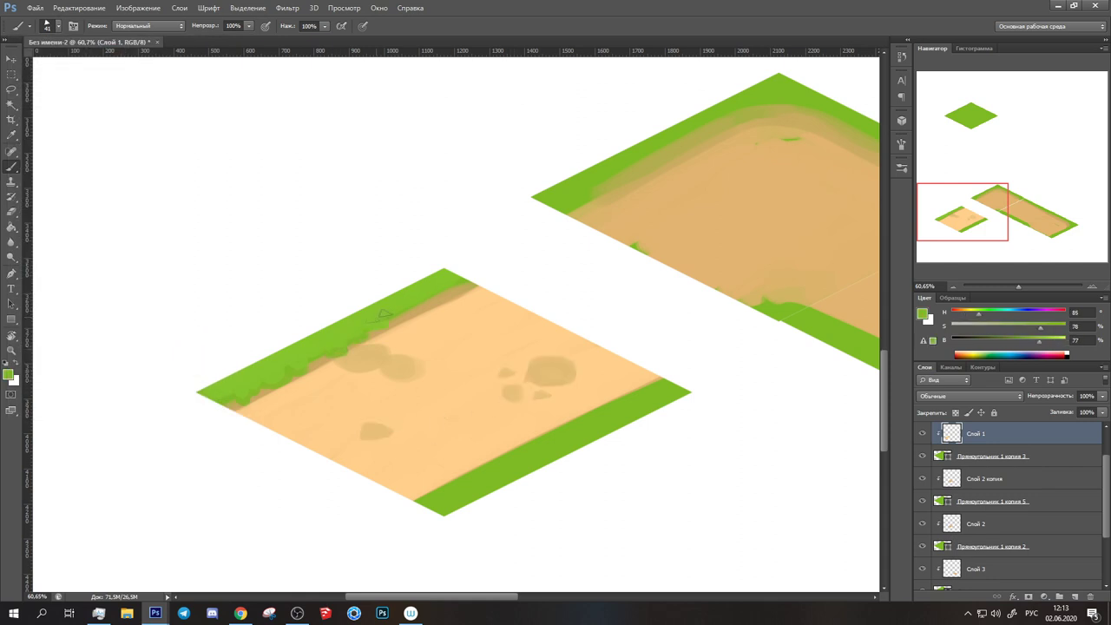
{"action": "mouse_move", "coordinate": [446, 488]}
{"action": "left_mouse_down"}
{"action": "mouse_move", "coordinate": [521, 439]}
{"action": "mouse_move", "coordinate": [655, 383]}
{"action": "left_mouse_up"}
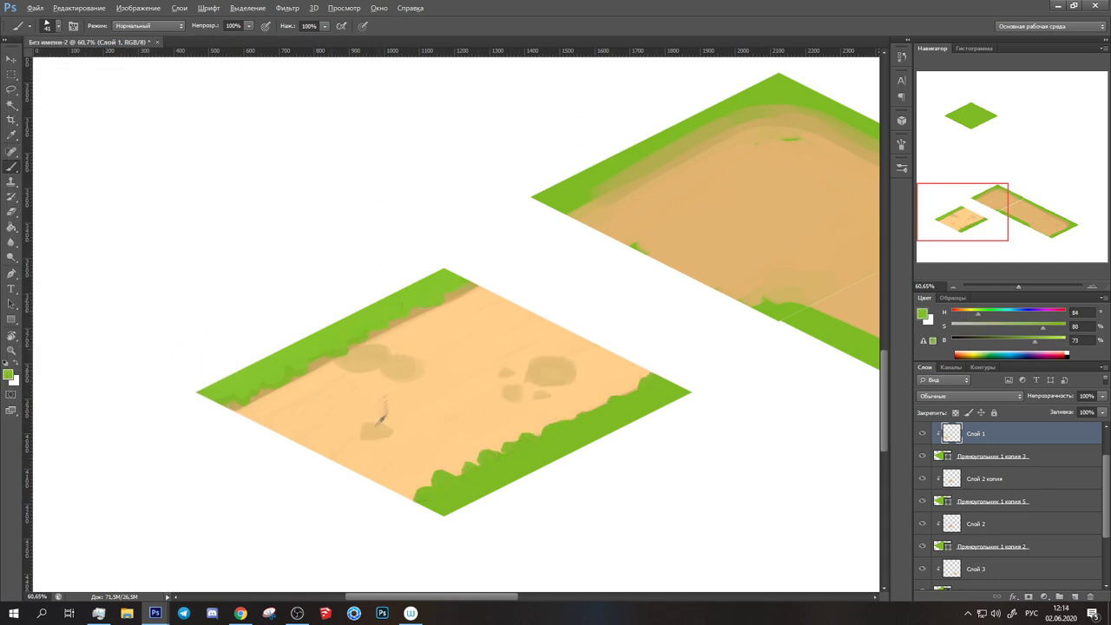
{"action": "left_click", "coordinate": [467, 327]}
{"action": "left_click", "coordinate": [437, 332]}
Lighten the upper grass edge with a 15 px green and darken the tan fringe below it
{"action": "scroll", "coordinate": [352, 493], "scroll_direction": "up", "scroll_amount": 3}
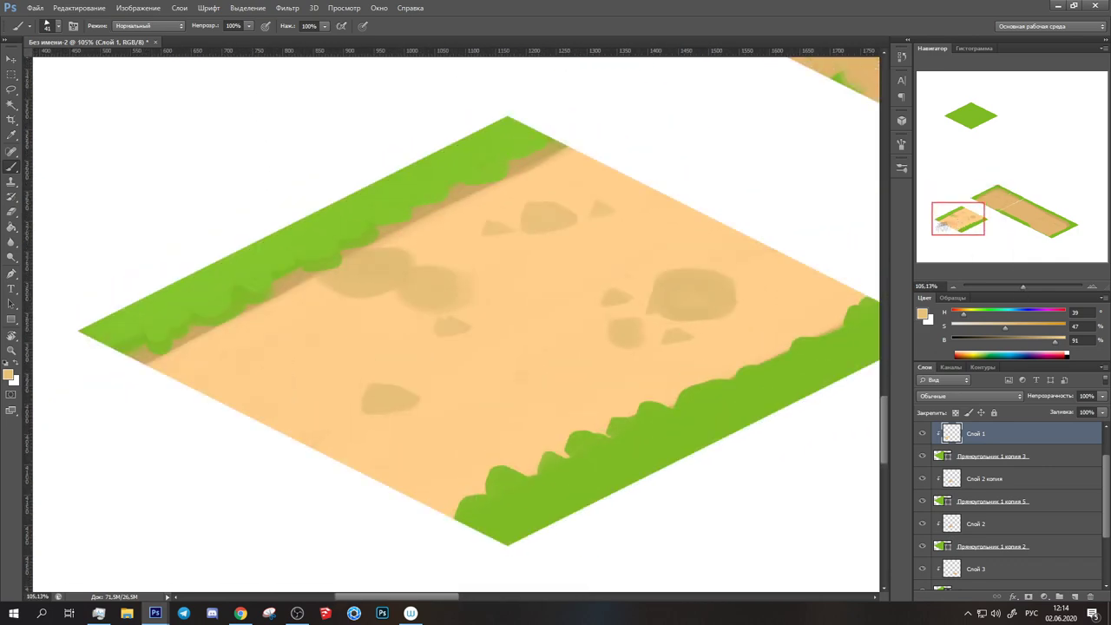
{"action": "left_click", "coordinate": [22, 26]}
{"action": "left_click_drag", "start_coordinate": [149, 328], "coordinate": [373, 244]}
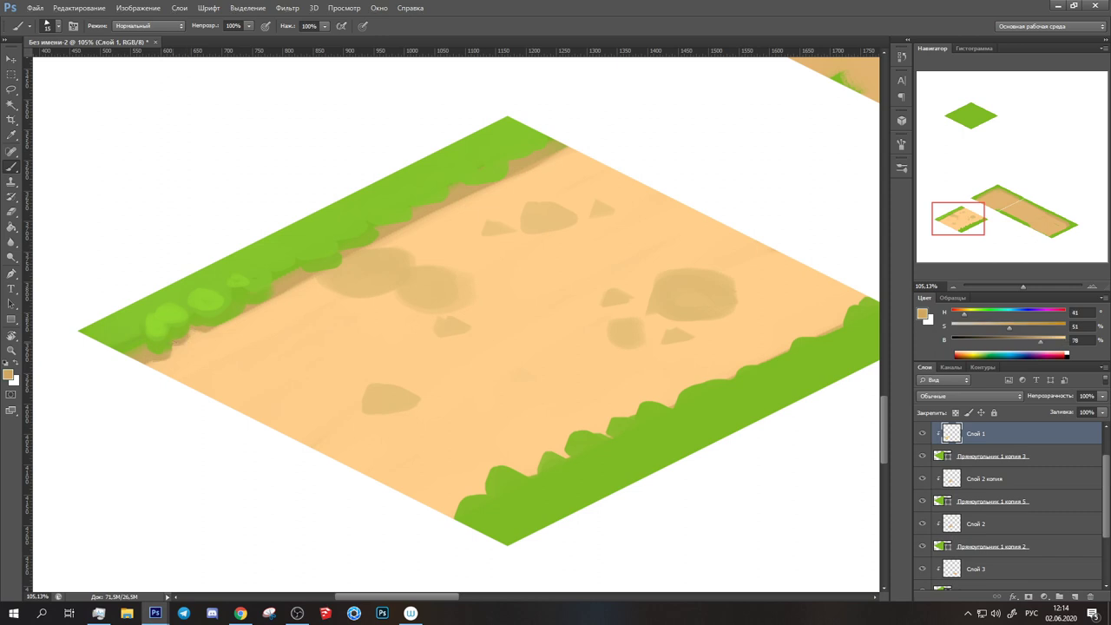
{"action": "left_click", "coordinate": [317, 263], "text": "alt"}
{"action": "mouse_move", "coordinate": [317, 265]}
{"action": "left_mouse_down"}
{"action": "mouse_move", "coordinate": [338, 269]}
{"action": "mouse_move", "coordinate": [456, 186]}
{"action": "mouse_move", "coordinate": [555, 149]}
{"action": "mouse_move", "coordinate": [546, 165]}
{"action": "left_mouse_up"}
Dab lighter green clump highlights along the grass edge with a 29 px brush
{"action": "left_click", "coordinate": [58, 25]}
{"action": "left_click", "coordinate": [213, 294], "text": "alt"}
{"action": "left_click_drag", "start_coordinate": [286, 258], "coordinate": [250, 254]}
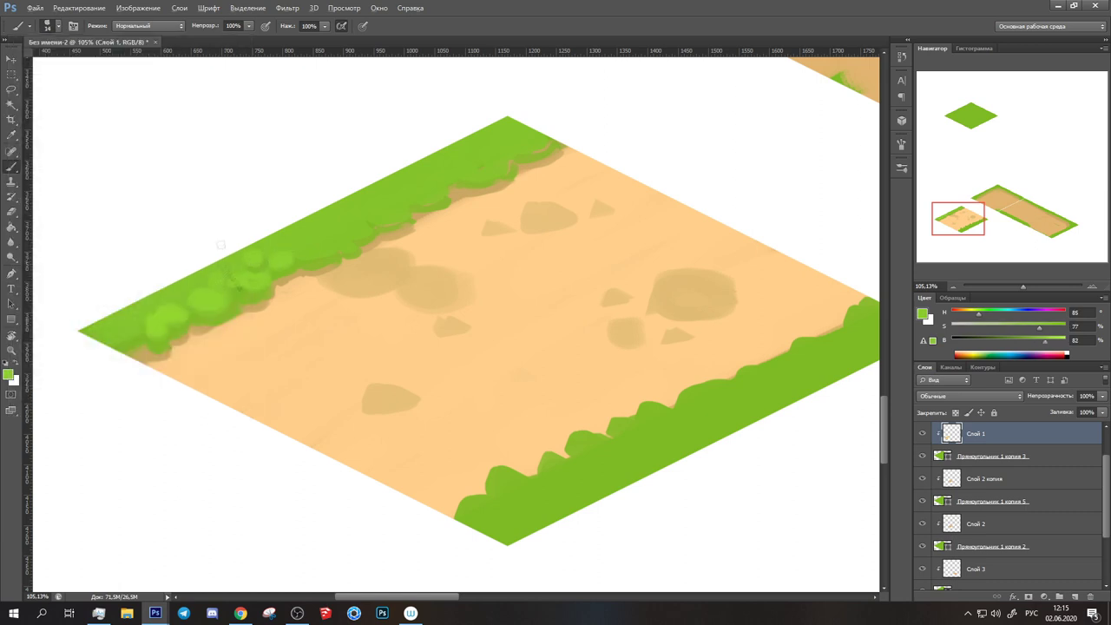
{"action": "left_click_drag", "start_coordinate": [341, 240], "coordinate": [359, 207]}
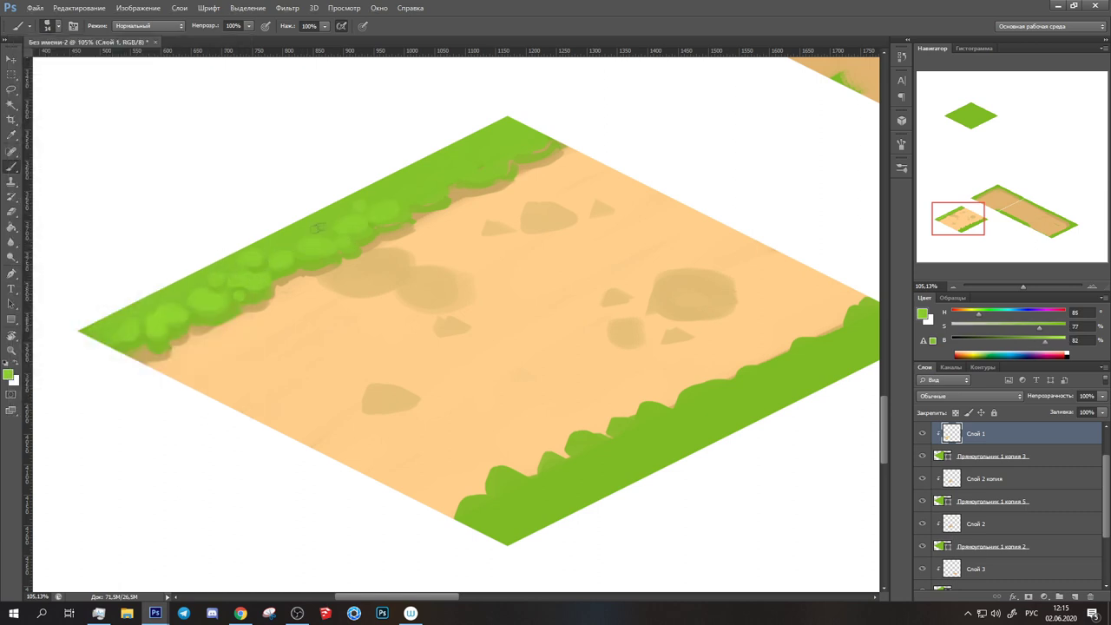
Repaint the stones with sampled sand tones and add light highlights to them
{"action": "left_click", "coordinate": [447, 197], "text": "alt"}
{"action": "mouse_move", "coordinate": [388, 257]}
{"action": "left_mouse_down"}
{"action": "mouse_move", "coordinate": [434, 295]}
{"action": "mouse_move", "coordinate": [452, 328]}
{"action": "left_mouse_up"}
{"action": "left_click", "coordinate": [416, 292], "text": "alt"}
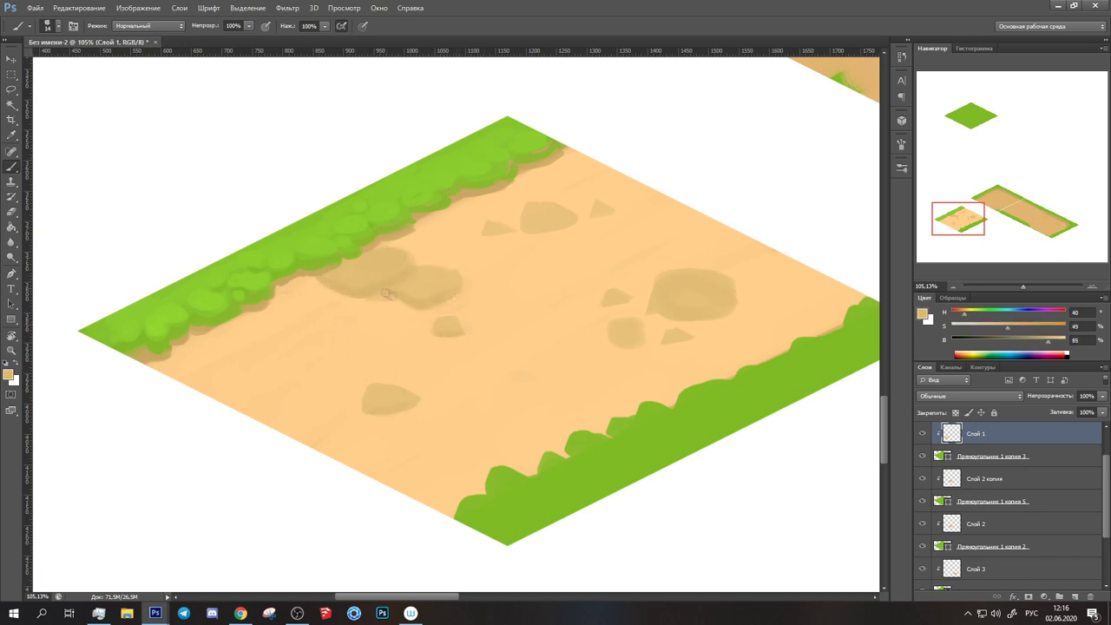
{"action": "left_click", "coordinate": [384, 310], "text": "alt"}
{"action": "left_click_drag", "start_coordinate": [385, 310], "coordinate": [445, 284]}
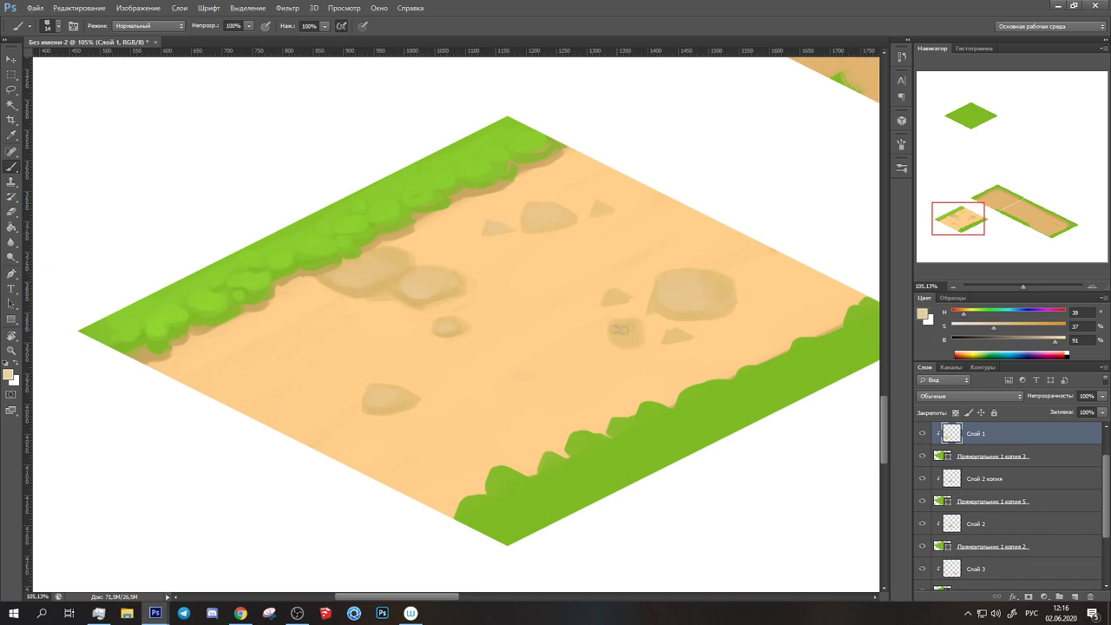
{"action": "scroll", "coordinate": [686, 302], "scroll_direction": "down", "scroll_amount": 5}
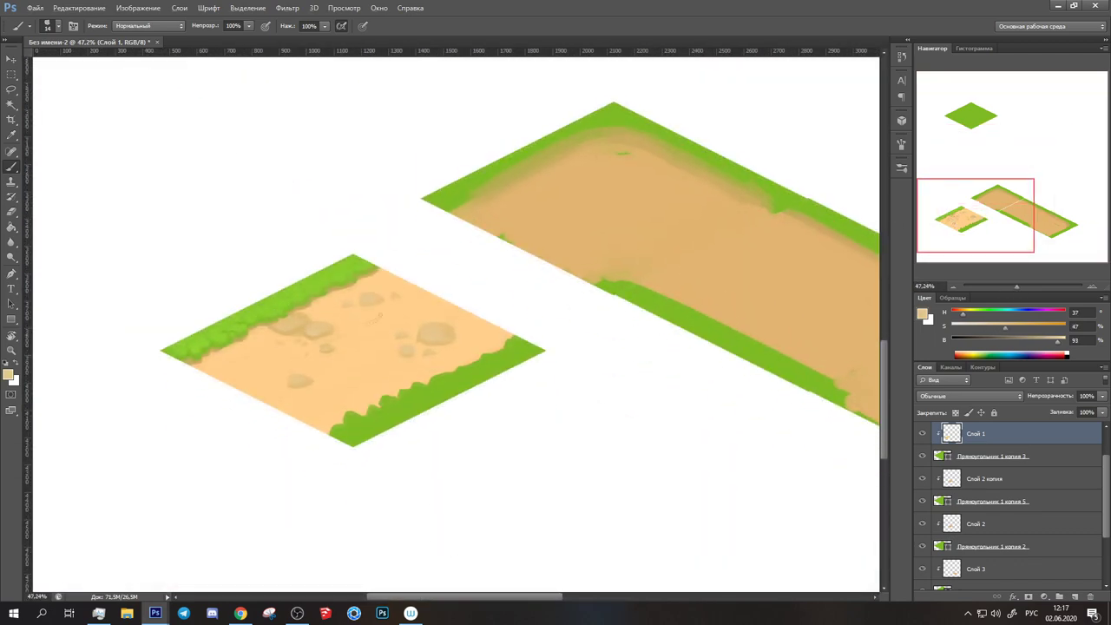
Sample darker, lighter and brighter grass greens and paint three small bush clumps on the sand
{"action": "left_click", "coordinate": [304, 390], "text": "alt"}
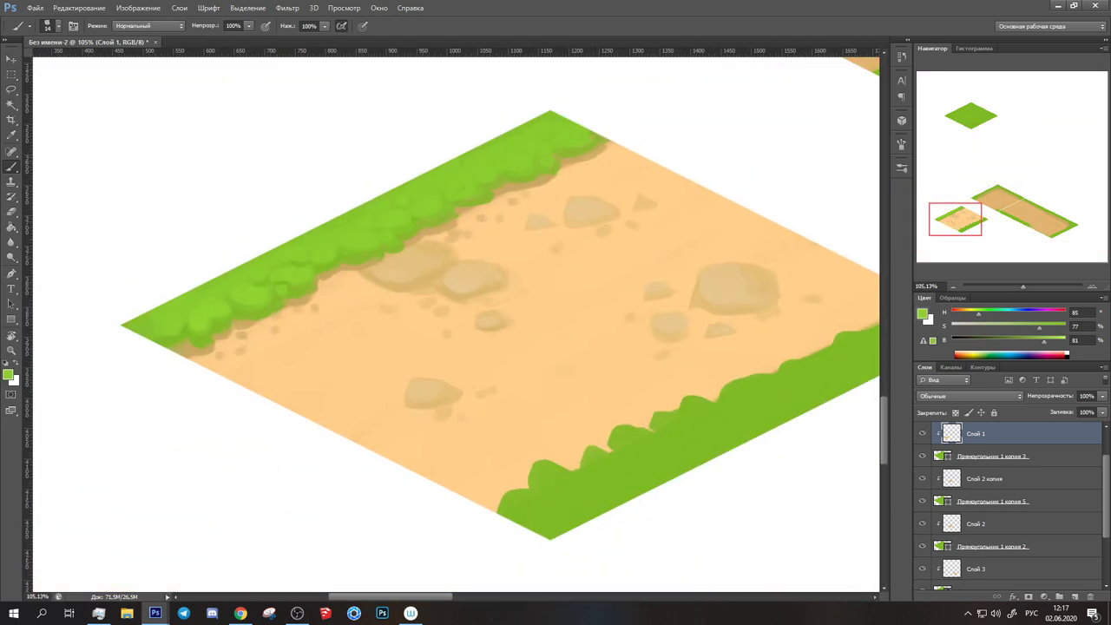
{"action": "left_click", "coordinate": [303, 288], "text": "alt"}
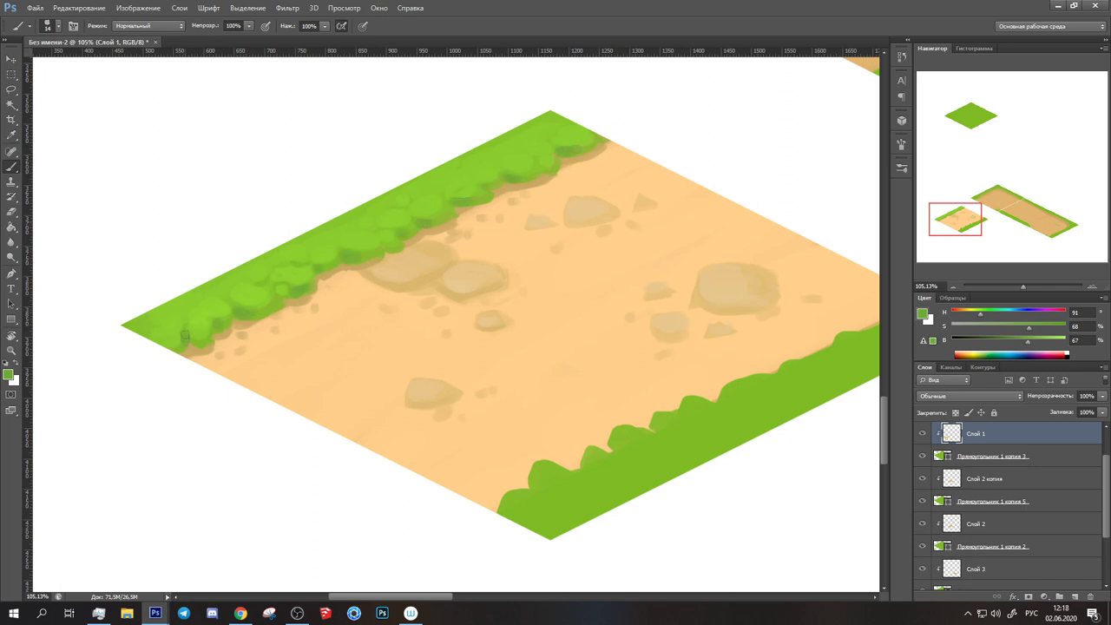
{"action": "left_click", "coordinate": [356, 242], "text": "alt"}
{"action": "left_click", "coordinate": [378, 236], "text": "alt"}
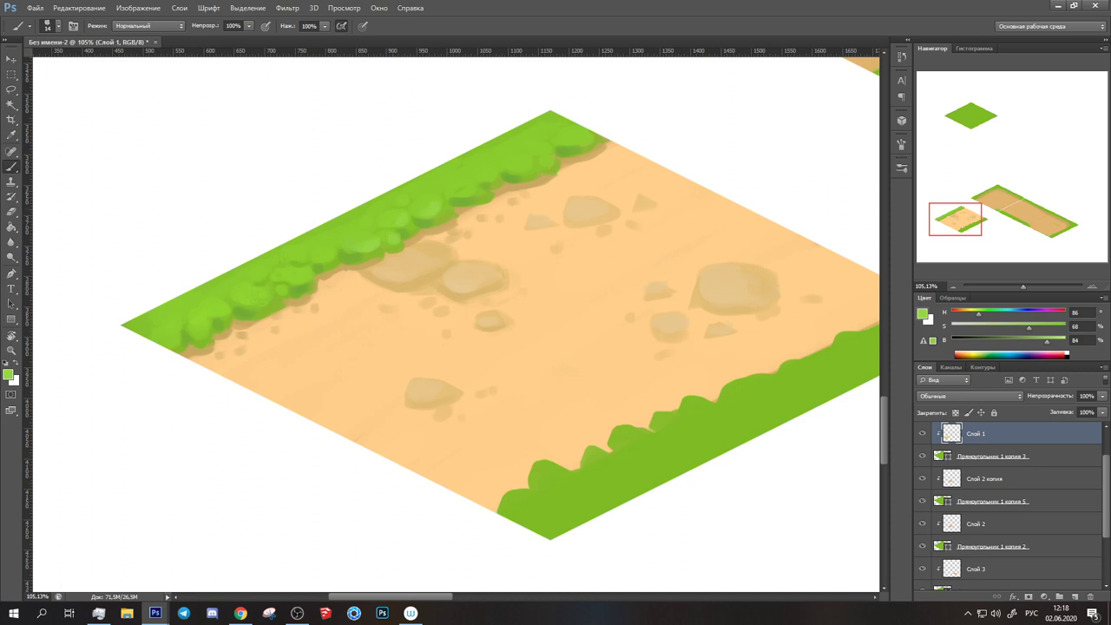
{"action": "left_click_drag", "start_coordinate": [341, 279], "coordinate": [354, 287]}
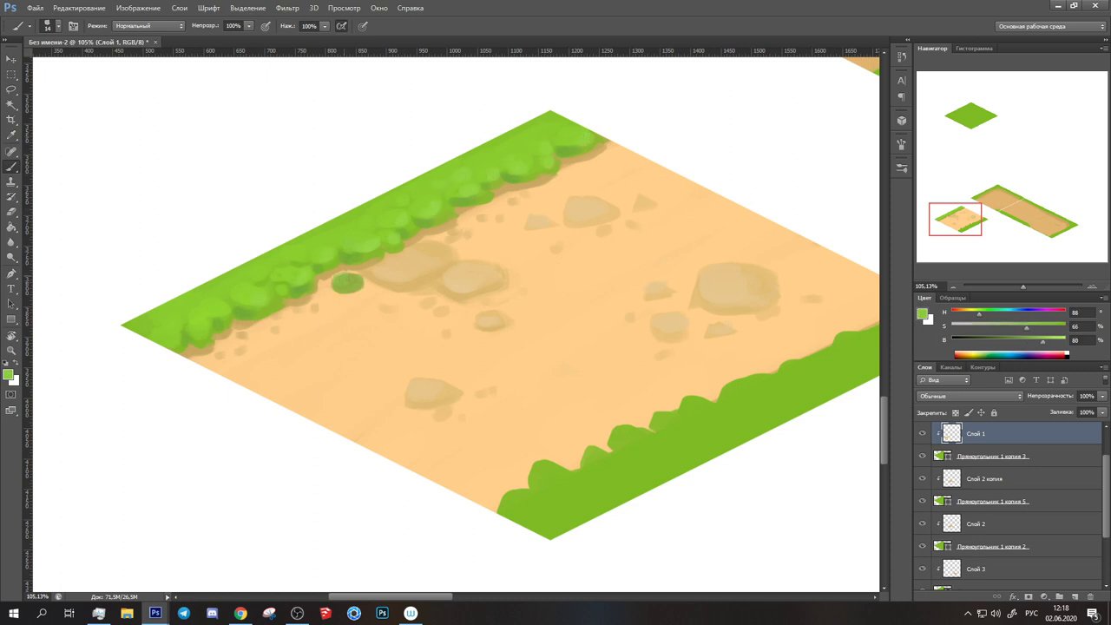
{"action": "left_click_drag", "start_coordinate": [508, 209], "coordinate": [540, 210]}
{"action": "left_click_drag", "start_coordinate": [234, 343], "coordinate": [250, 340]}
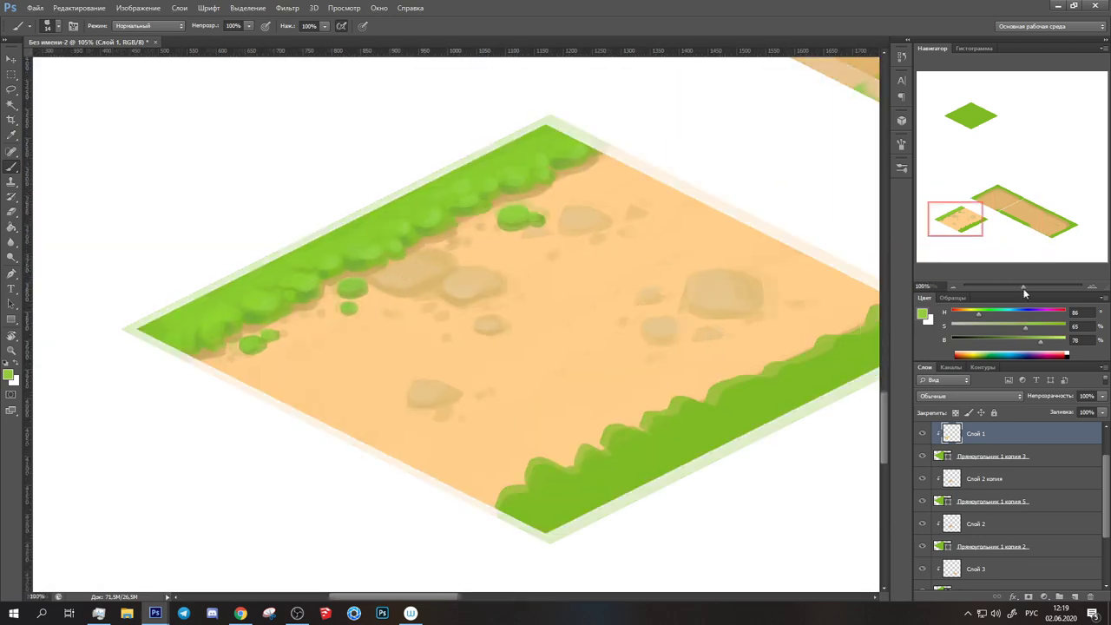
{"action": "left_click", "coordinate": [567, 174], "text": "alt"}
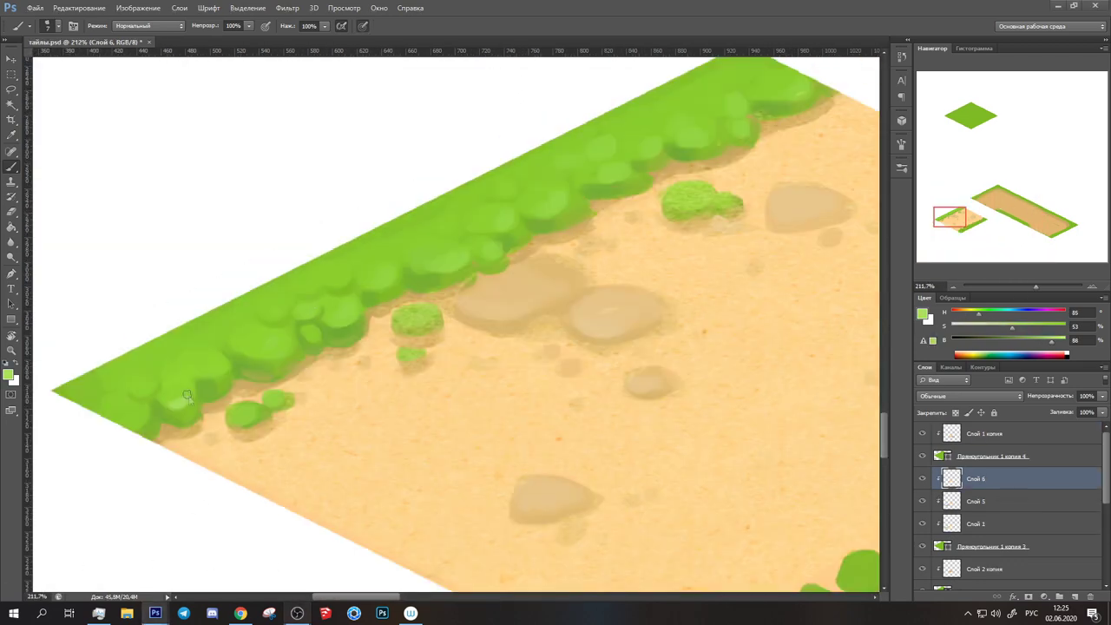
Repaint the small bush on the upper grass edge in smooth sampled greens, adding grass strokes beside it
{"action": "left_click", "coordinate": [170, 395], "text": "alt"}
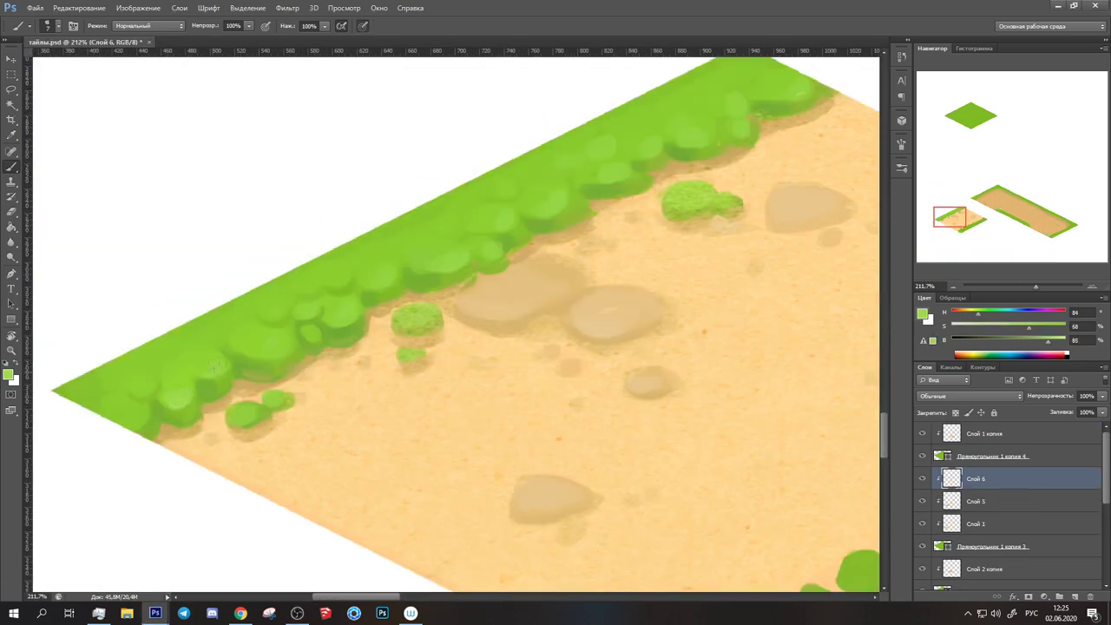
{"action": "left_click", "coordinate": [247, 409], "text": "alt"}
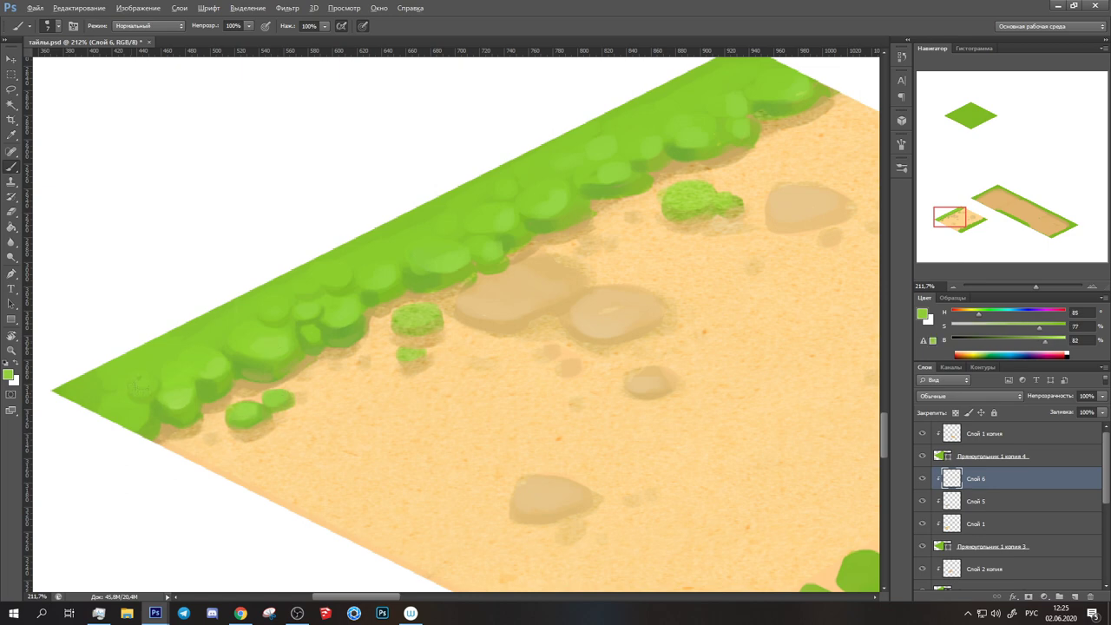
{"action": "left_click_drag", "start_coordinate": [233, 319], "coordinate": [113, 371]}
{"action": "left_click", "coordinate": [247, 341], "text": "alt"}
{"action": "left_click_drag", "start_coordinate": [279, 362], "coordinate": [326, 373]}
{"action": "left_click_drag", "start_coordinate": [308, 335], "coordinate": [351, 336]}
{"action": "left_click", "coordinate": [326, 322], "text": "alt"}
{"action": "left_click", "coordinate": [327, 322], "text": "alt"}
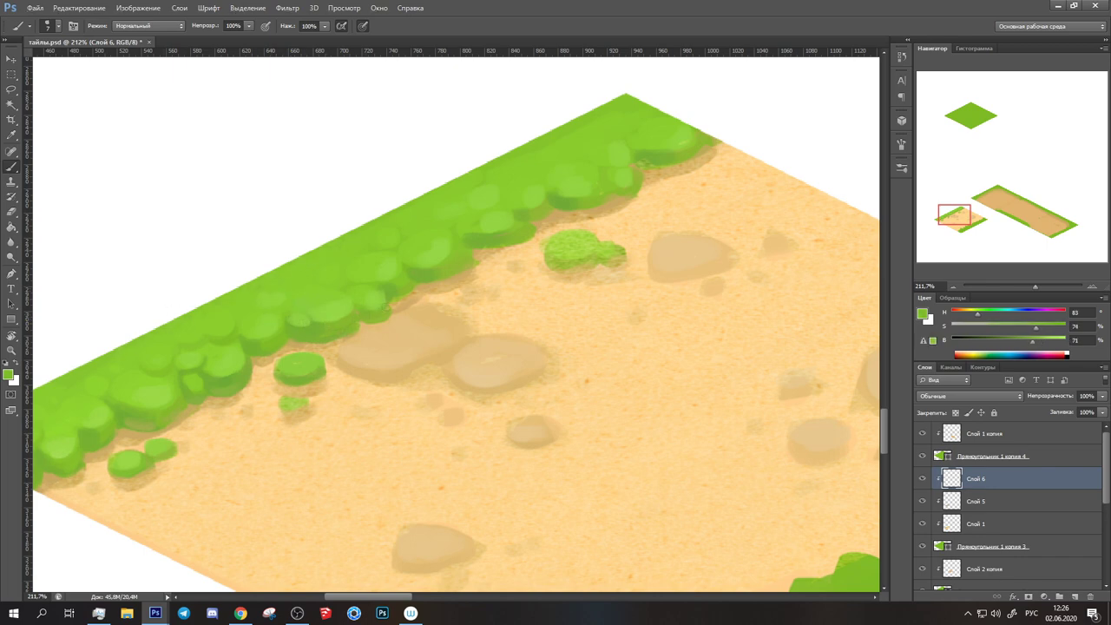
Dab small tan pebbles and specks across the sand, plus a few green dots near the grass blob
{"action": "left_click_drag", "start_coordinate": [427, 381], "coordinate": [433, 327]}
{"action": "left_click", "coordinate": [432, 327], "text": "alt"}
{"action": "left_click", "coordinate": [421, 305], "text": "alt"}
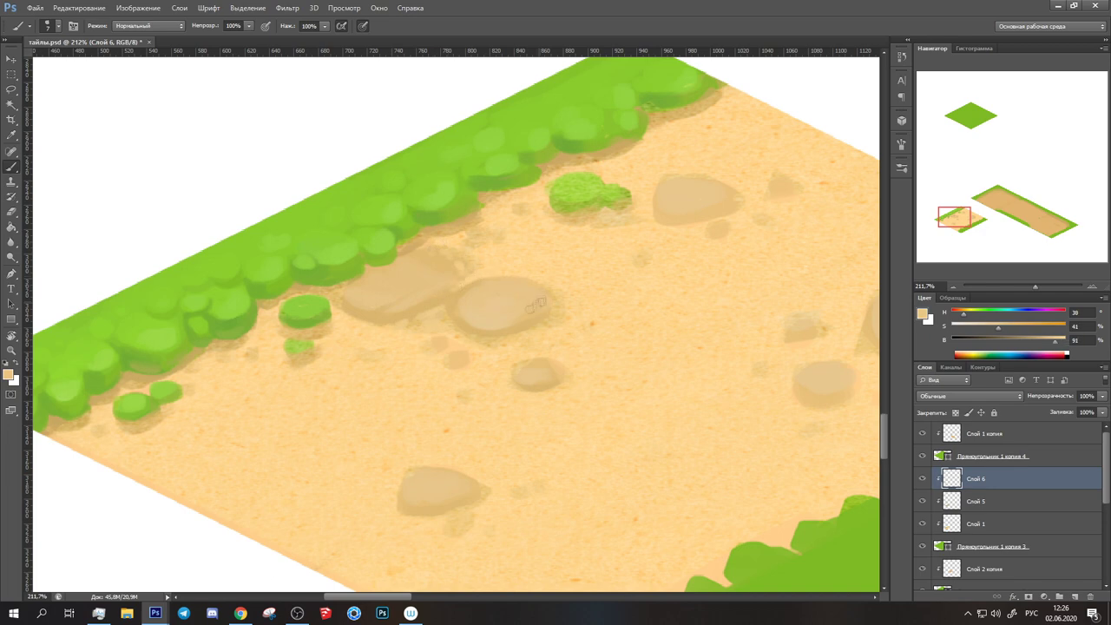
{"action": "left_click", "coordinate": [456, 358]}
{"action": "left_click", "coordinate": [418, 374]}
{"action": "left_click", "coordinate": [396, 342]}
{"action": "left_click", "coordinate": [534, 264]}
{"action": "left_click", "coordinate": [410, 237], "text": "alt"}
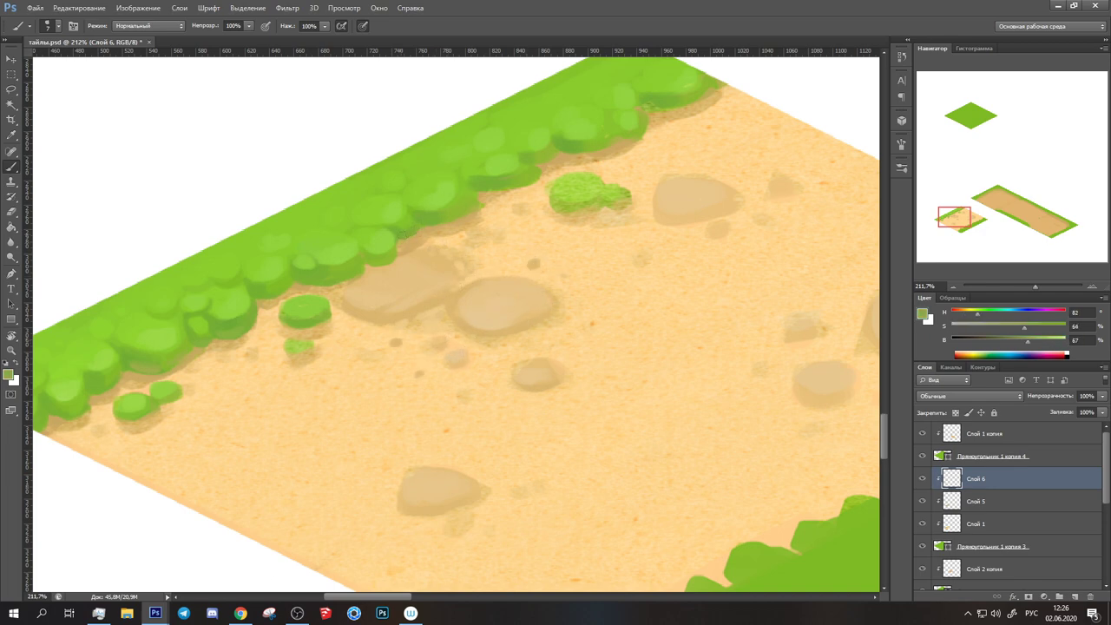
{"action": "left_click", "coordinate": [305, 310], "text": "alt"}
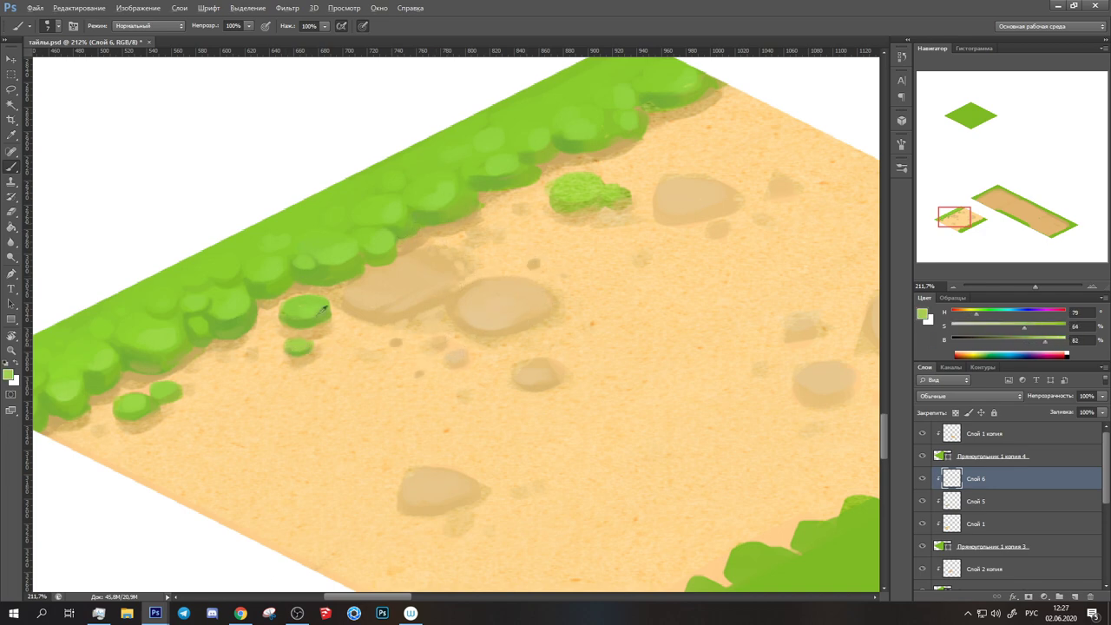
{"action": "left_click", "coordinate": [458, 279]}
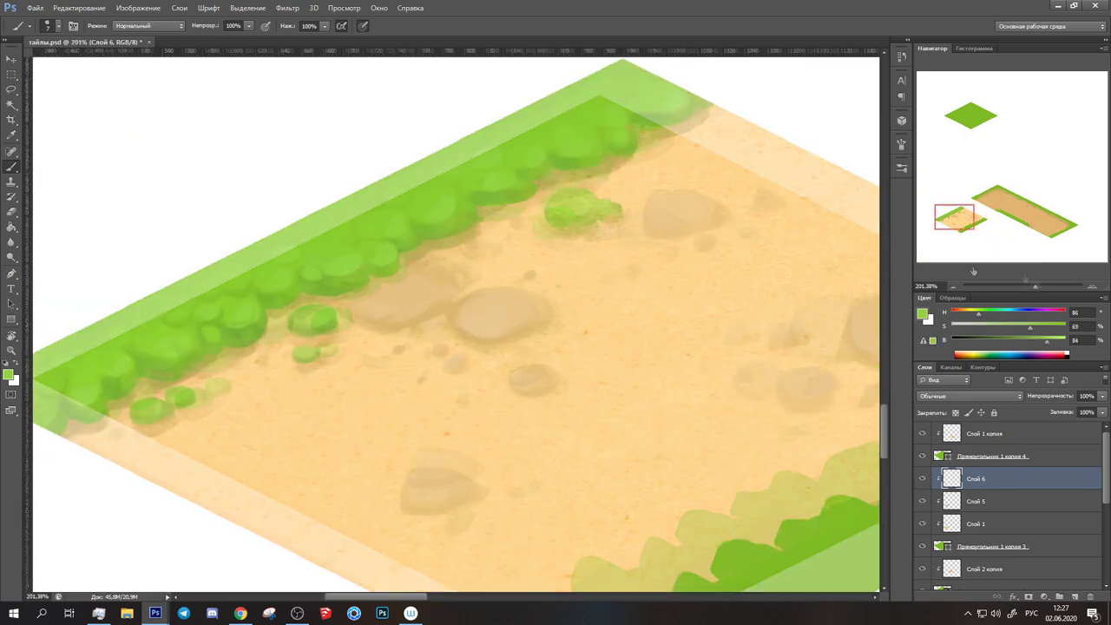
Sample darker tans and a lighter sand tone, and choose a large hatched texture brush
{"action": "left_click", "coordinate": [502, 332], "text": "alt"}
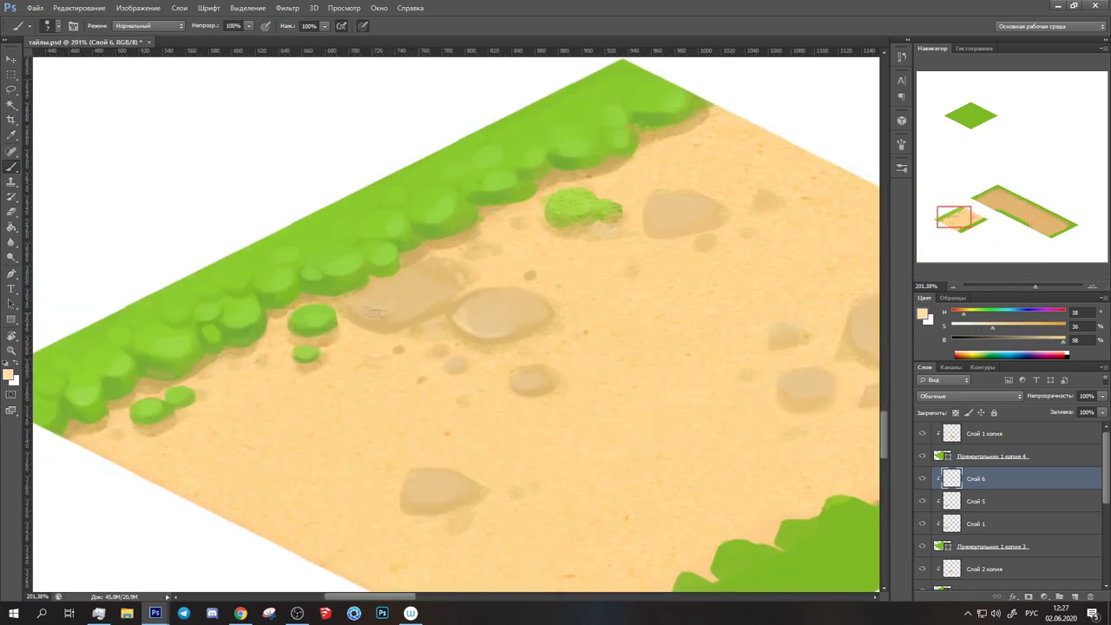
{"action": "left_click", "coordinate": [498, 320], "text": "alt"}
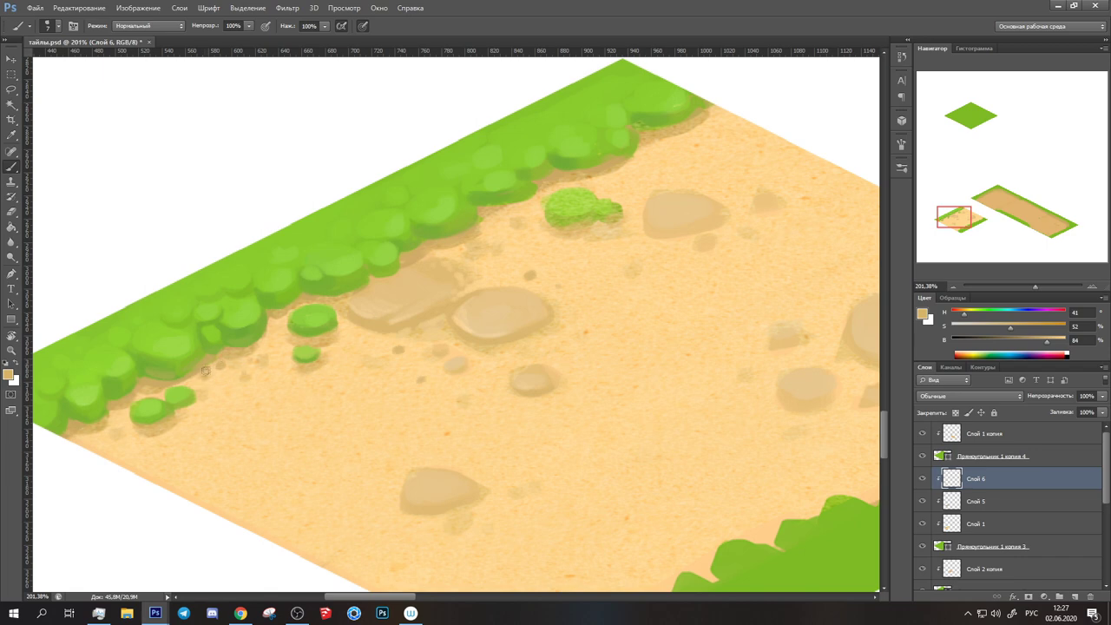
{"action": "left_click", "coordinate": [271, 329], "text": "alt"}
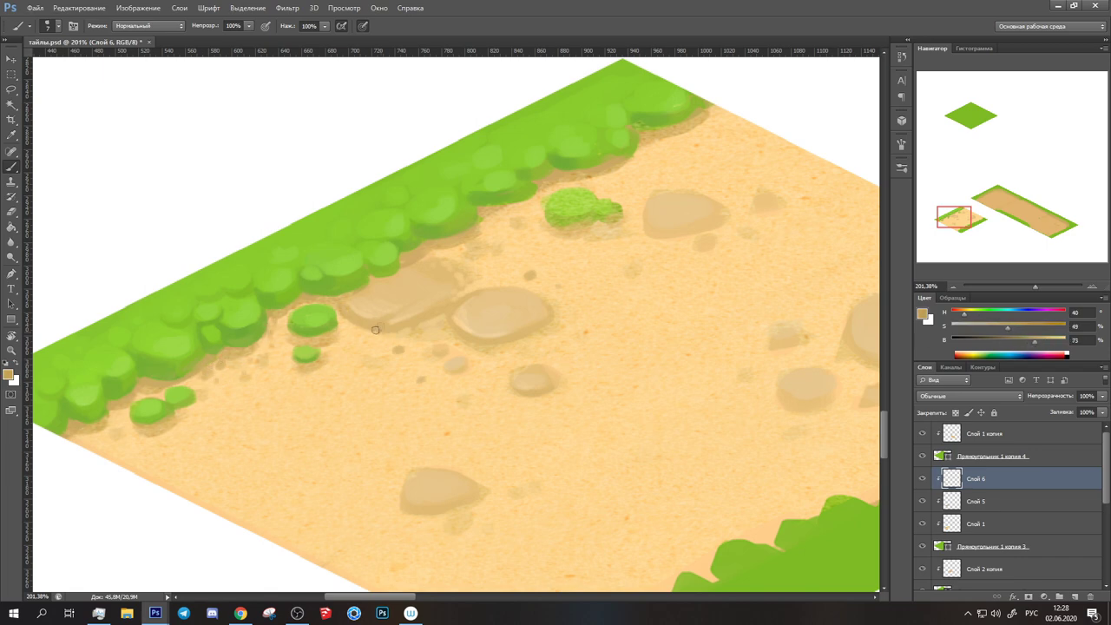
{"action": "left_click_drag", "start_coordinate": [531, 400], "coordinate": [448, 327]}
{"action": "left_click", "coordinate": [411, 329], "text": "alt"}
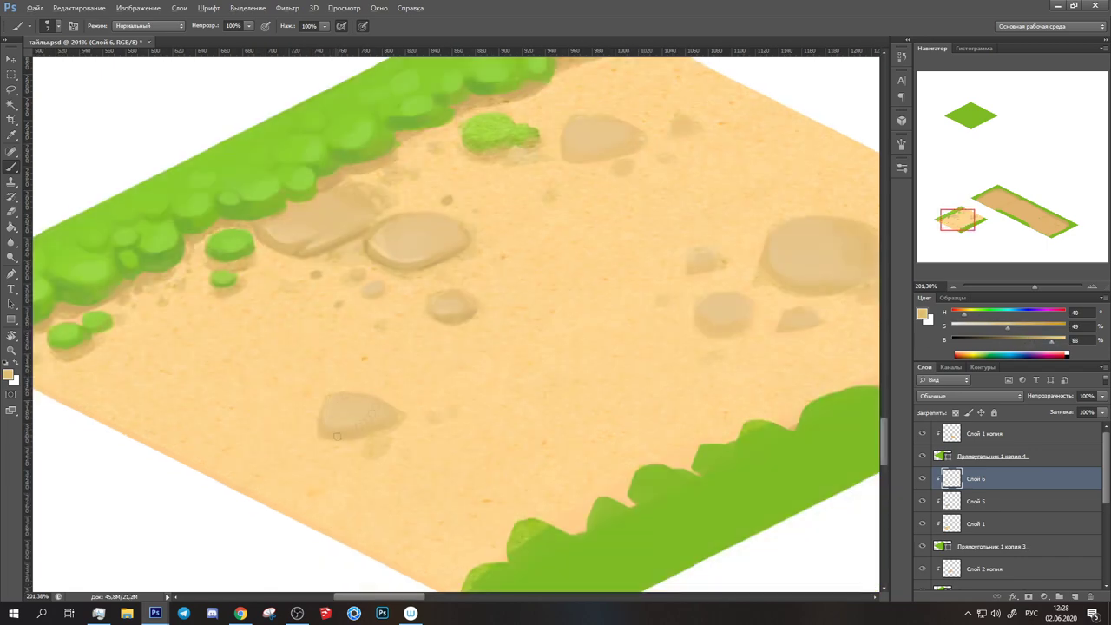
{"action": "left_click", "coordinate": [49, 25]}
{"action": "double_click", "coordinate": [60, 365]}
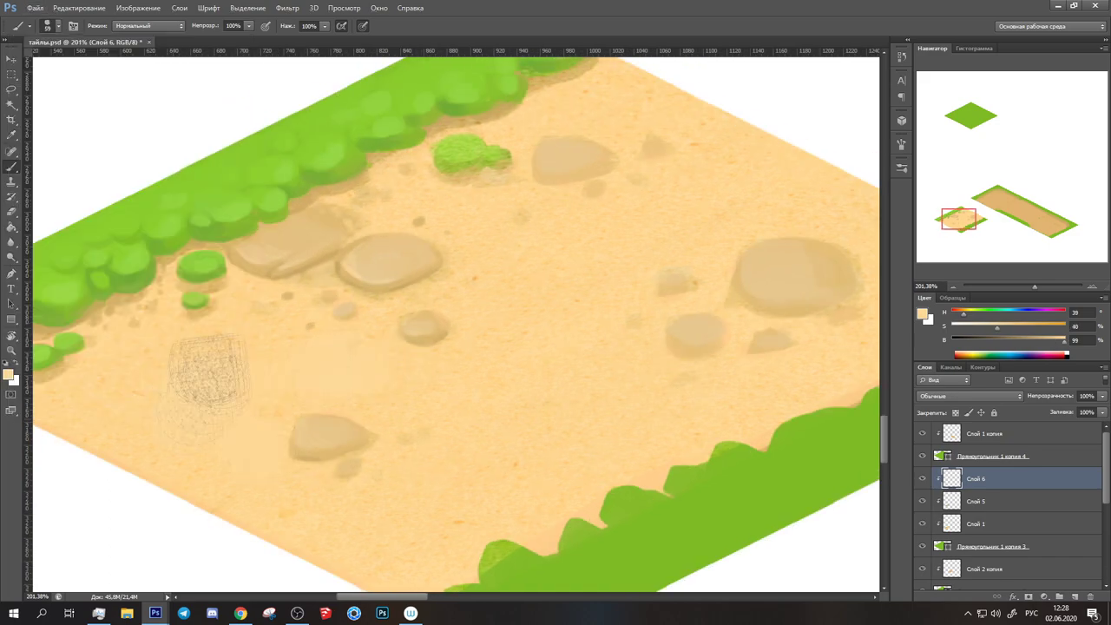
Scroll around and tilt the canvas view slightly to inspect the sand tile
{"action": "scroll", "coordinate": [633, 230], "scroll_direction": "down", "scroll_amount": 5}
{"action": "scroll", "coordinate": [483, 248], "scroll_direction": "up", "scroll_amount": 5}
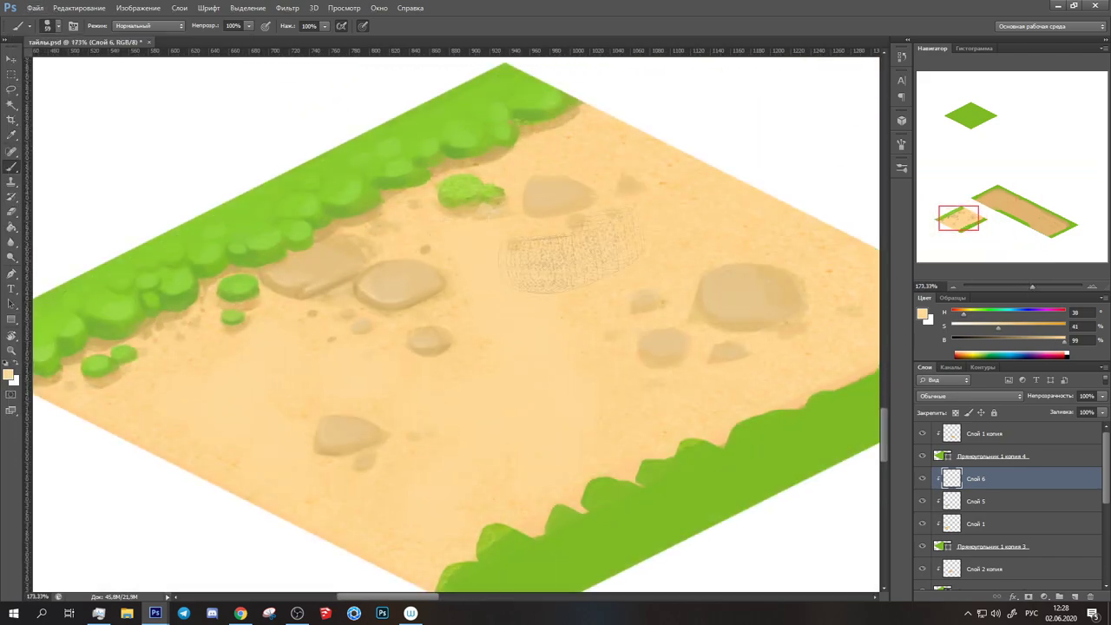
{"action": "scroll", "coordinate": [408, 547], "scroll_direction": "right", "scroll_amount": 3}
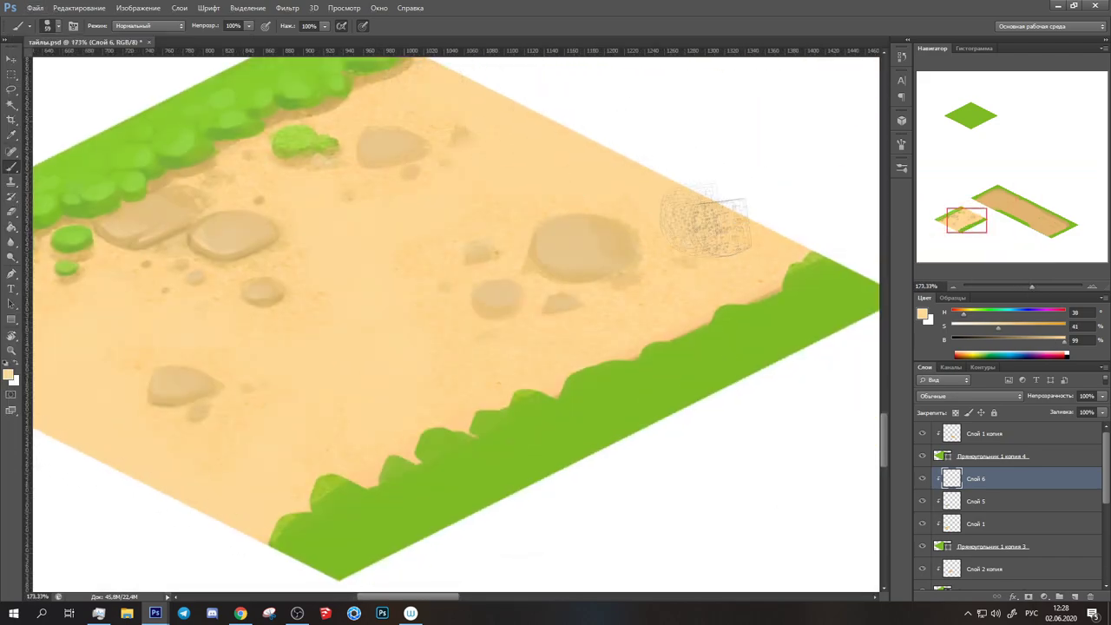
{"action": "scroll", "coordinate": [443, 504], "scroll_direction": "left", "scroll_amount": 3}
{"action": "scroll", "coordinate": [443, 503], "scroll_direction": "right", "scroll_amount": 3}
{"action": "key", "text": "r"}
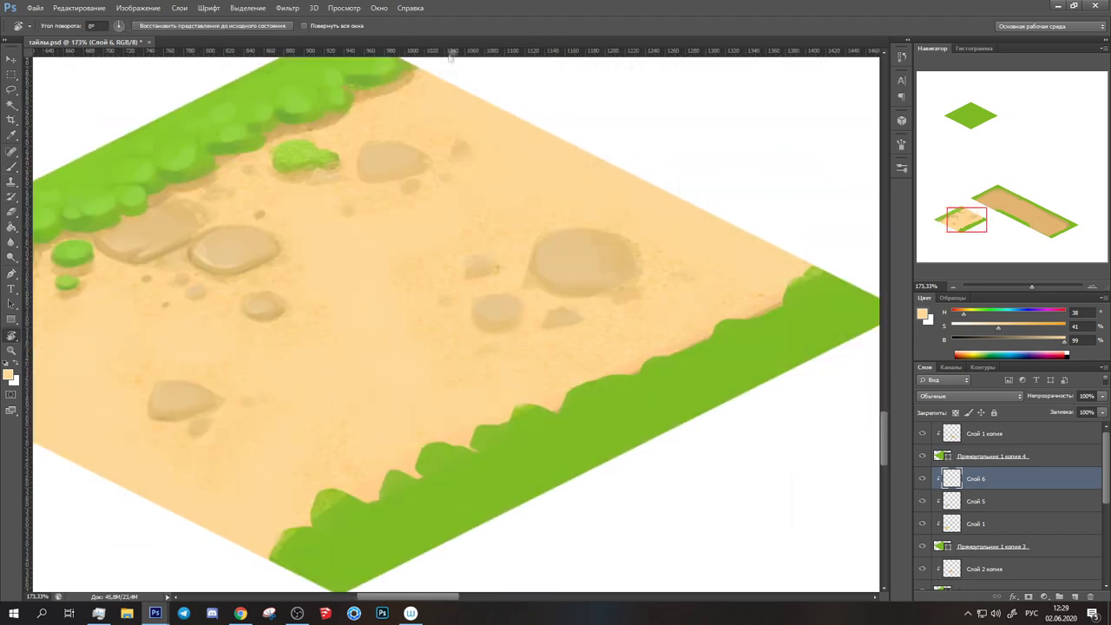
{"action": "left_click_drag", "start_coordinate": [443, 504], "coordinate": [27, 146]}
{"action": "scroll", "coordinate": [541, 237], "scroll_direction": "down", "scroll_amount": 5}
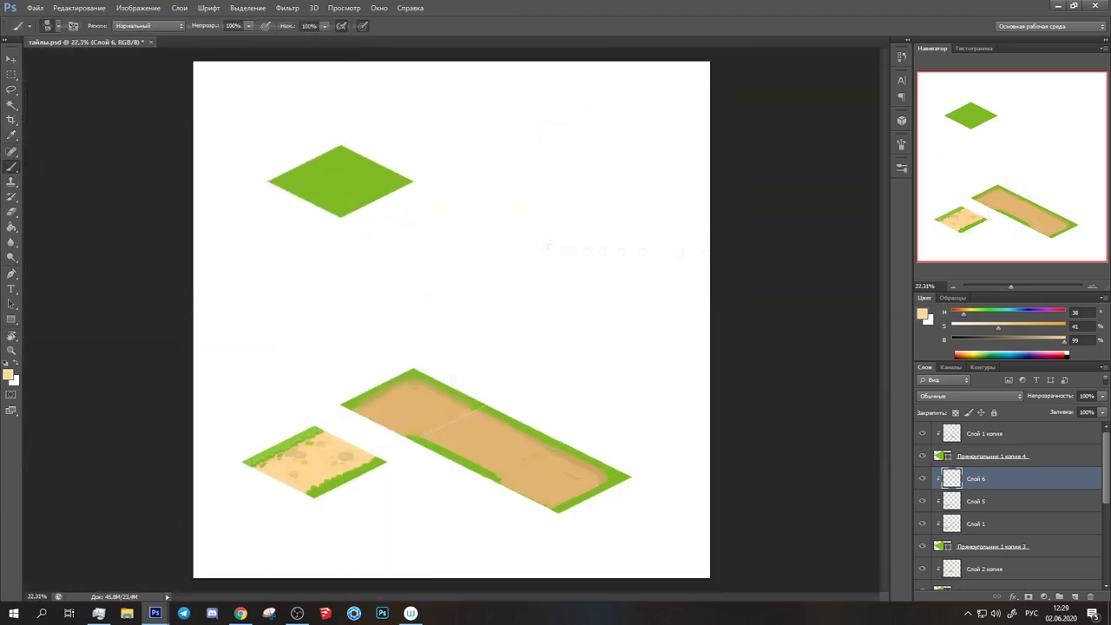
{"action": "scroll", "coordinate": [541, 238], "scroll_direction": "up", "scroll_amount": 4}
Return to an 11 px brush and sample rock tans and greens along the grass edge
{"action": "key", "text": "b"}
{"action": "left_click", "coordinate": [58, 25]}
{"action": "double_click", "coordinate": [65, 186]}
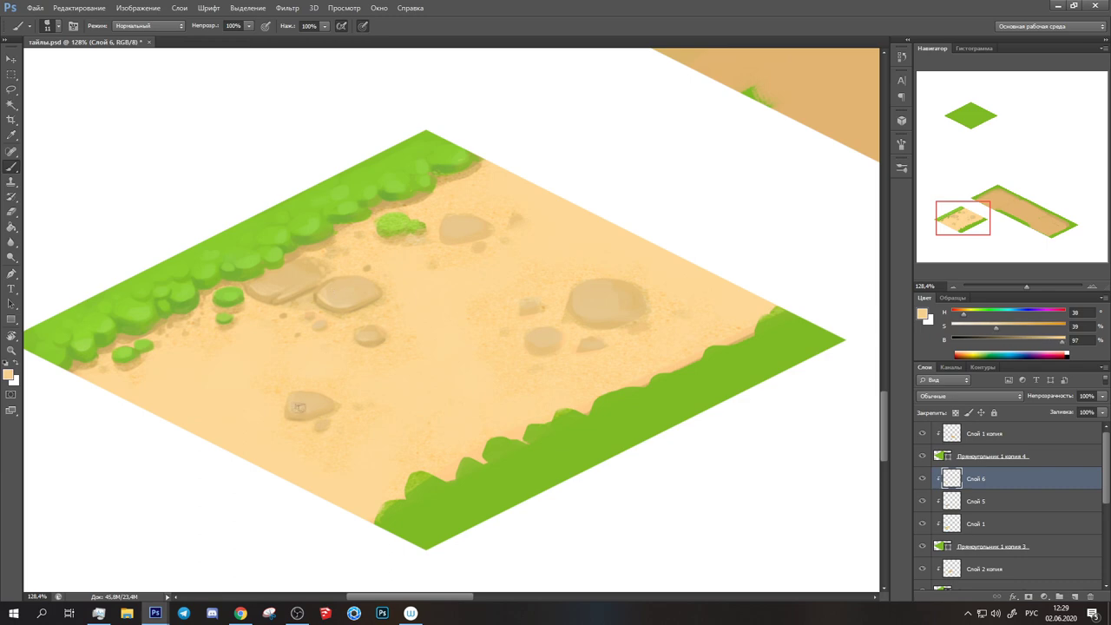
{"action": "left_click", "coordinate": [445, 237], "text": "alt"}
{"action": "left_click", "coordinate": [394, 224], "text": "alt"}
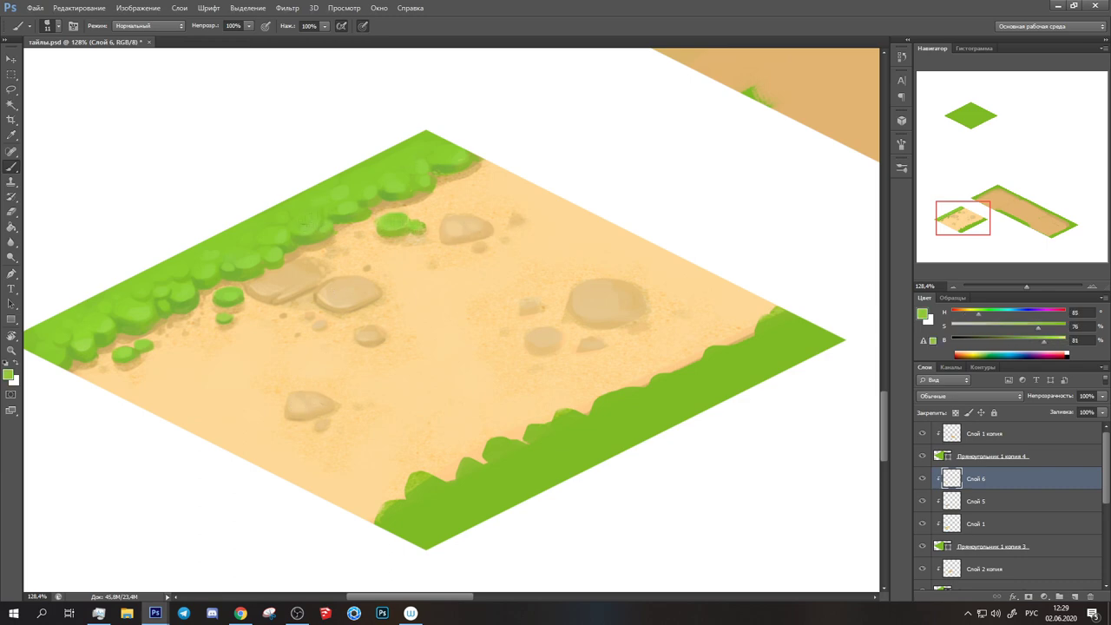
{"action": "left_click", "coordinate": [467, 159], "text": "alt"}
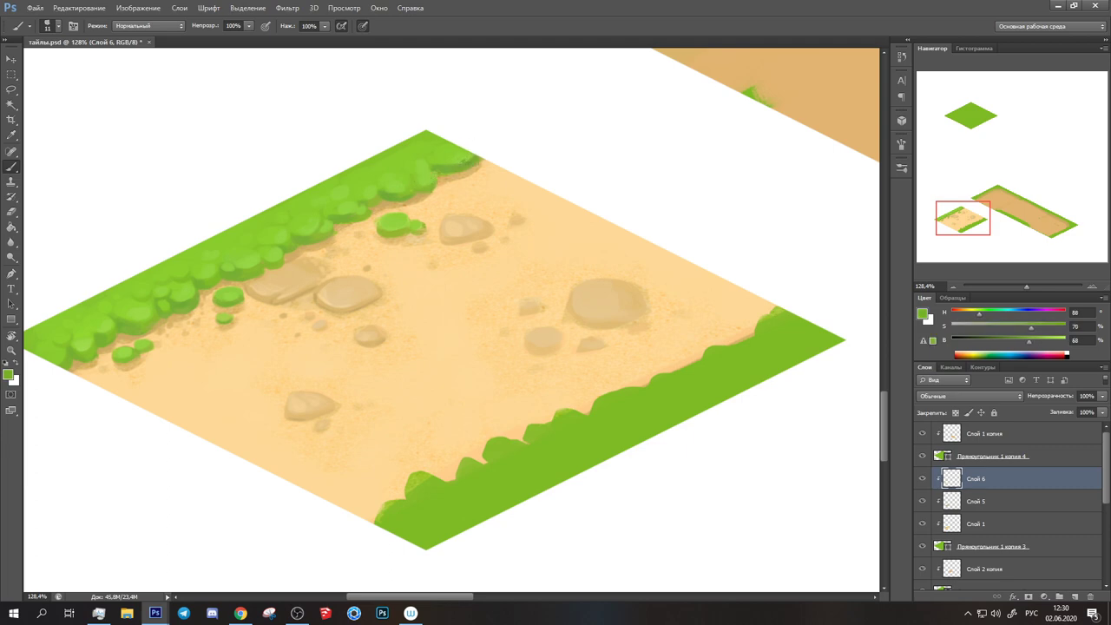
{"action": "left_click", "coordinate": [431, 166], "text": "alt"}
{"action": "left_click", "coordinate": [375, 209], "text": "alt"}
{"action": "left_click", "coordinate": [425, 170], "text": "alt"}
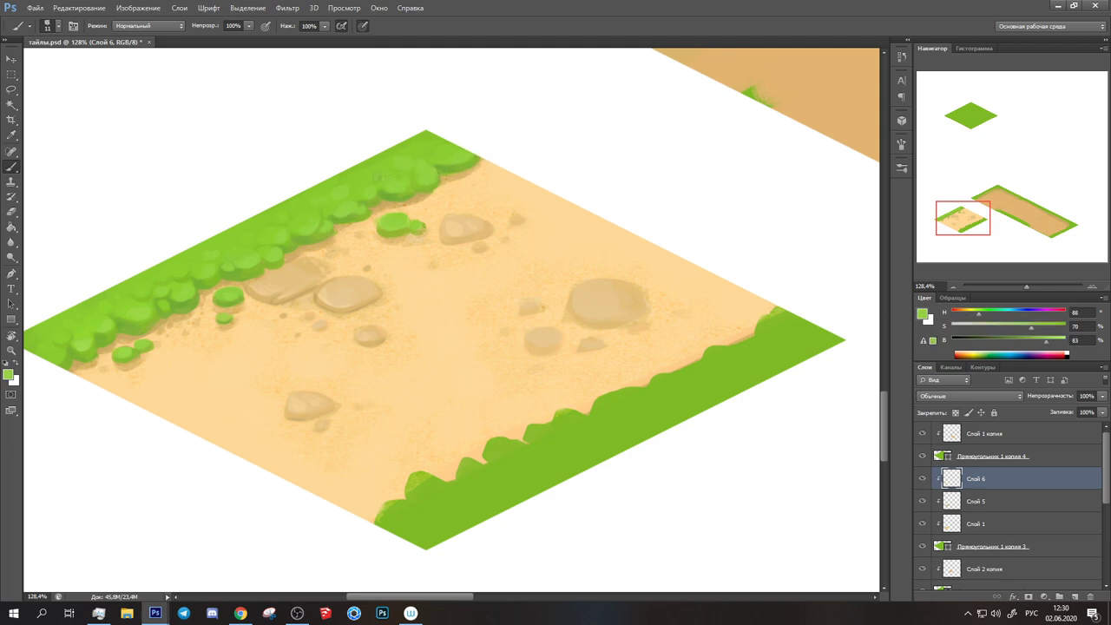
Switch to a 21 px brush and sample sand and grass tones across the framed tile
{"action": "left_click", "coordinate": [59, 26]}
{"action": "left_click", "coordinate": [360, 156]}
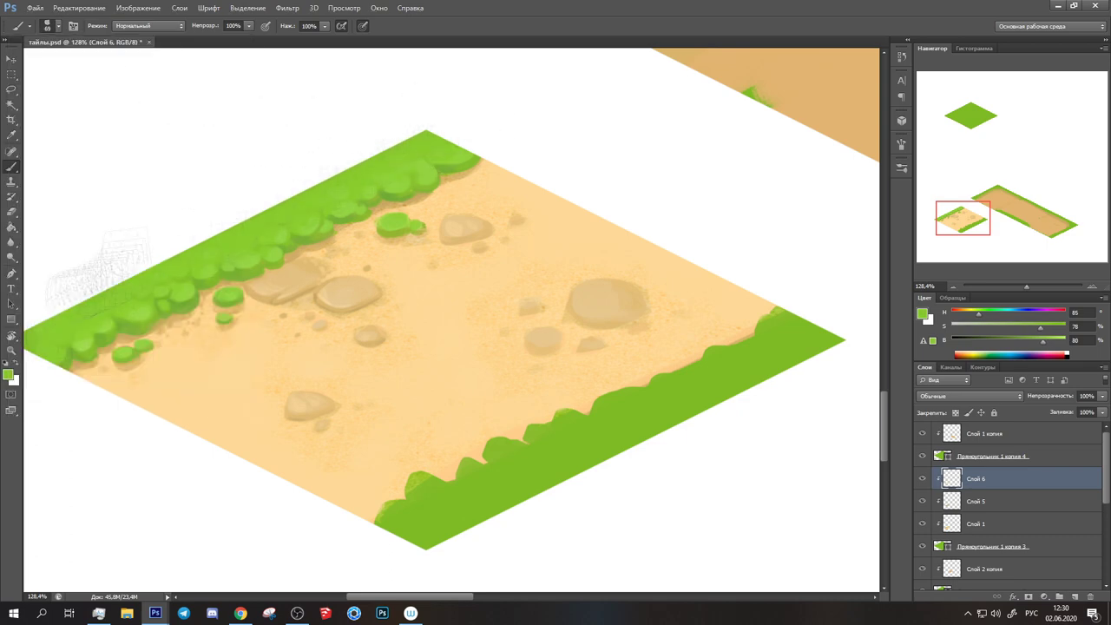
{"action": "left_click", "coordinate": [573, 309], "text": "alt"}
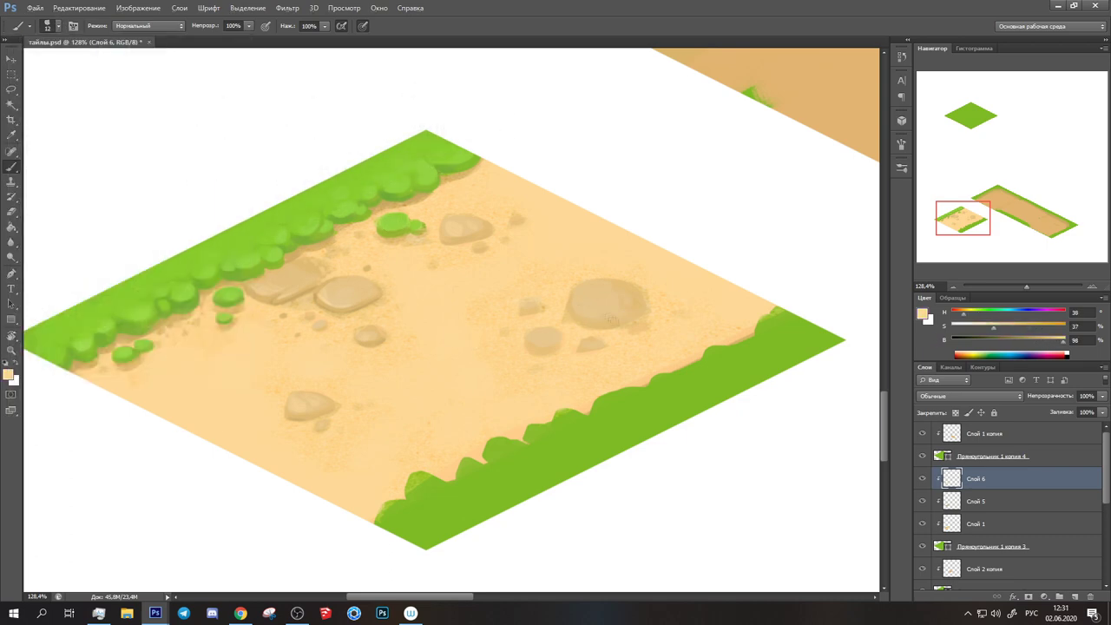
{"action": "left_click", "coordinate": [599, 347], "text": "alt"}
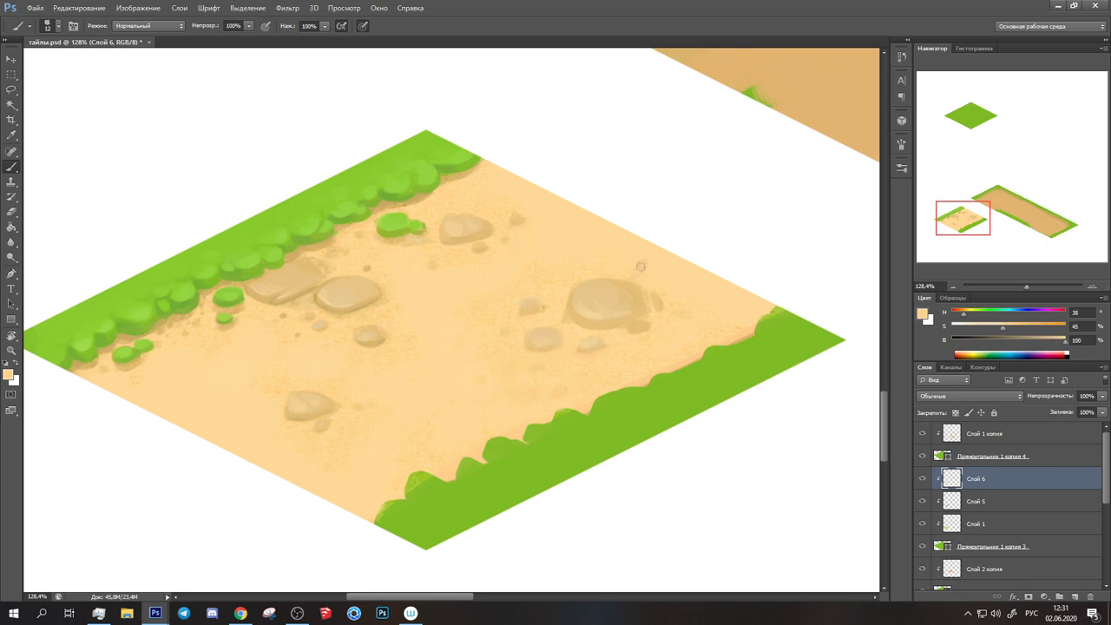
{"action": "left_click_drag", "start_coordinate": [646, 288], "coordinate": [404, 241]}
{"action": "left_click", "coordinate": [404, 241], "text": "alt"}
{"action": "left_click", "coordinate": [417, 247], "text": "alt"}
{"action": "left_click", "coordinate": [218, 354], "text": "alt"}
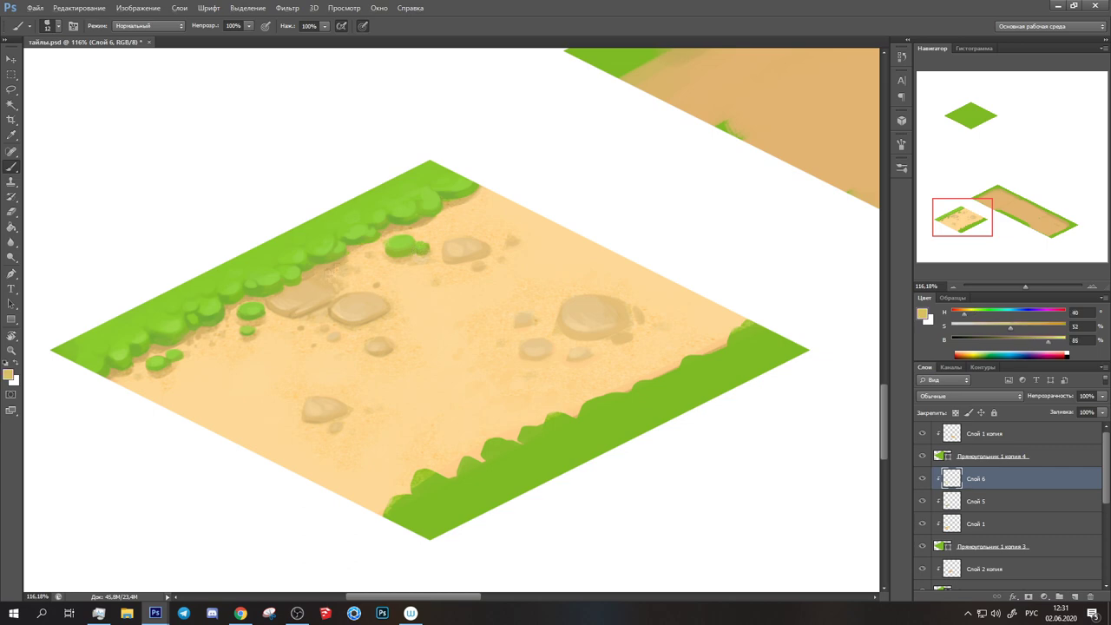
{"action": "left_click", "coordinate": [223, 318], "text": "alt"}
{"action": "left_click", "coordinate": [152, 375], "text": "alt"}
Zoom in closer on the sand tile and sample light and shaded grass greens
{"action": "left_click_drag", "start_coordinate": [1025, 286], "coordinate": [1040, 288]}
{"action": "left_click", "coordinate": [52, 25]}
{"action": "key", "text": "Escape"}
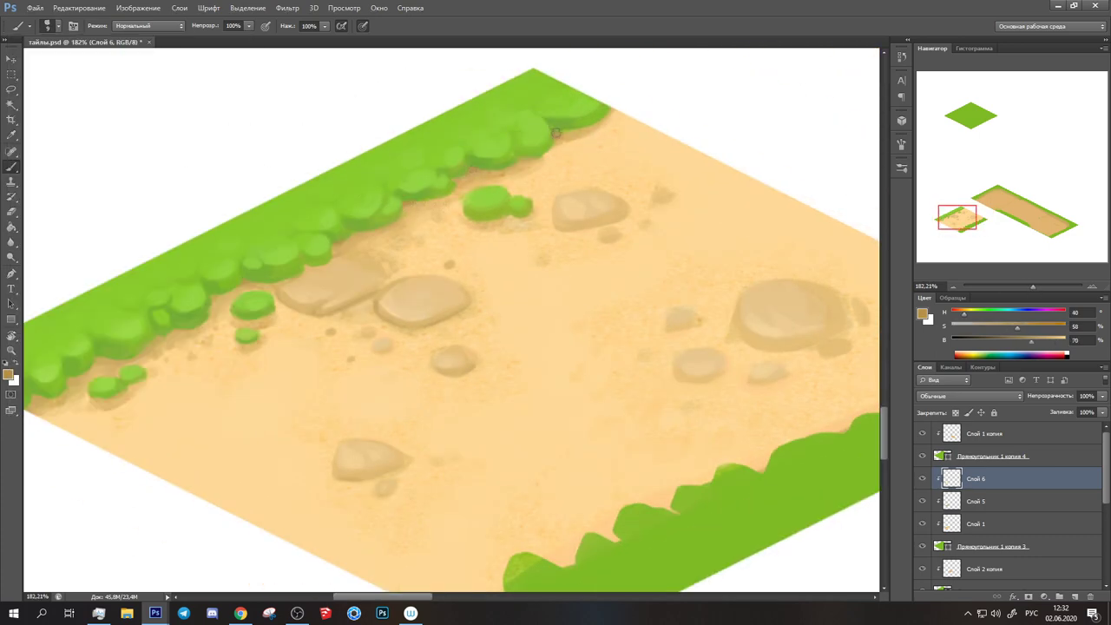
{"action": "left_click", "coordinate": [201, 297], "text": "alt"}
{"action": "left_click", "coordinate": [519, 149], "text": "alt"}
{"action": "scroll", "coordinate": [293, 372], "scroll_direction": "down", "scroll_amount": 3}
{"action": "scroll", "coordinate": [292, 373], "scroll_direction": "down", "scroll_amount": 2}
Sample darker and lighter sand tones, then brighten the grass edge with a light green stroke
{"action": "left_click", "coordinate": [484, 273], "text": "alt"}
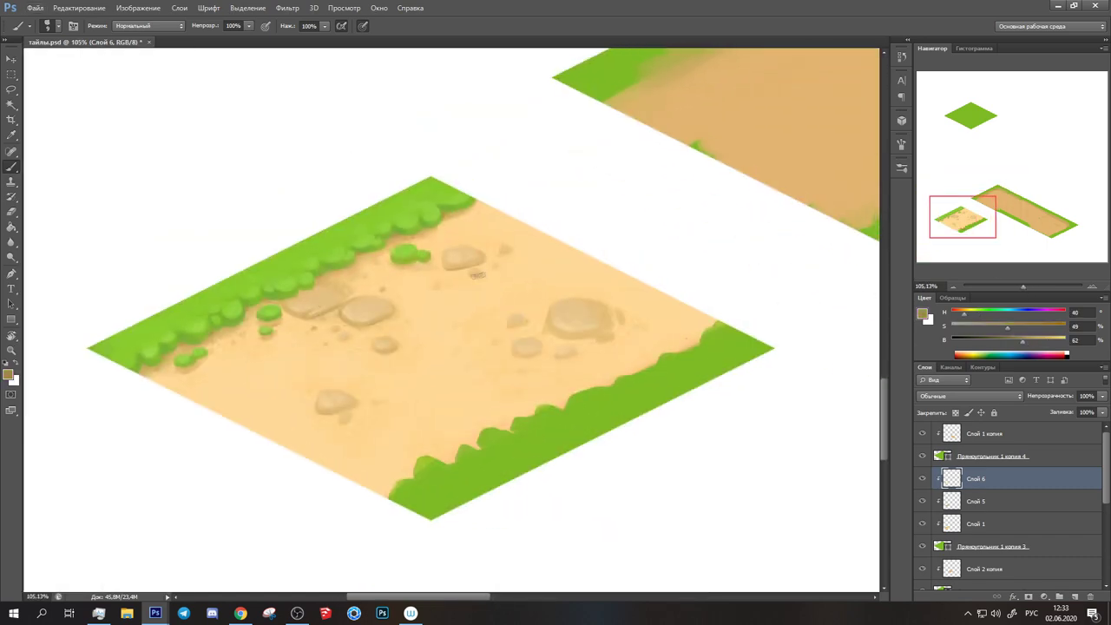
{"action": "left_click", "coordinate": [518, 354], "text": "alt"}
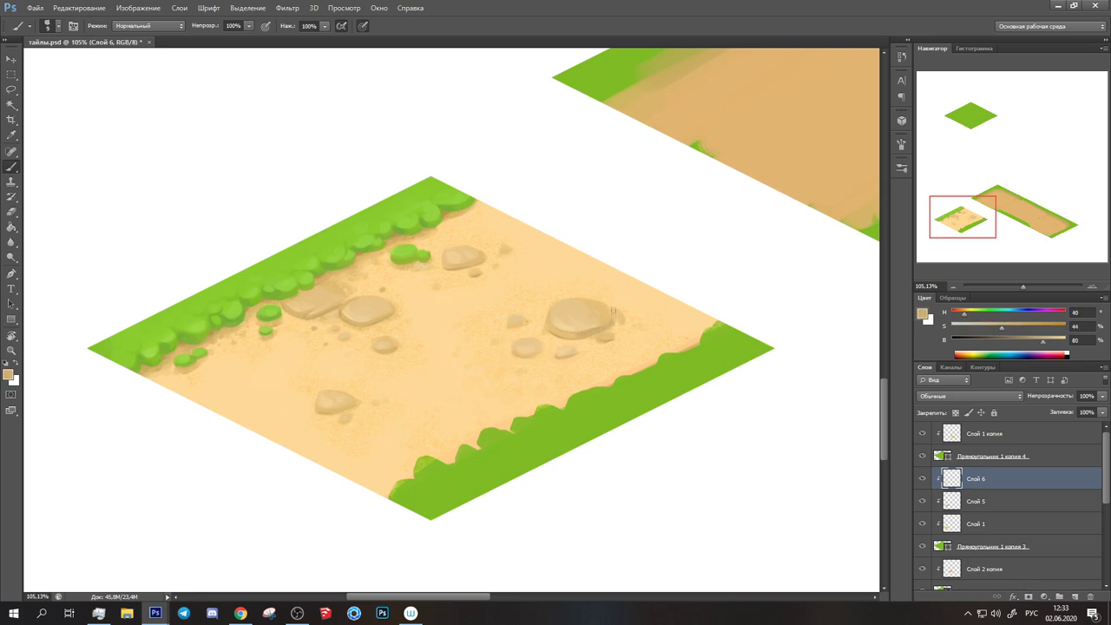
{"action": "left_click", "coordinate": [582, 325], "text": "alt"}
{"action": "left_click", "coordinate": [566, 322], "text": "alt"}
{"action": "scroll", "coordinate": [491, 236], "scroll_direction": "down", "scroll_amount": 5}
{"action": "scroll", "coordinate": [521, 413], "scroll_direction": "up", "scroll_amount": 5}
{"action": "left_click", "coordinate": [522, 414], "text": "alt"}
{"action": "left_click_drag", "start_coordinate": [485, 432], "coordinate": [451, 430]}
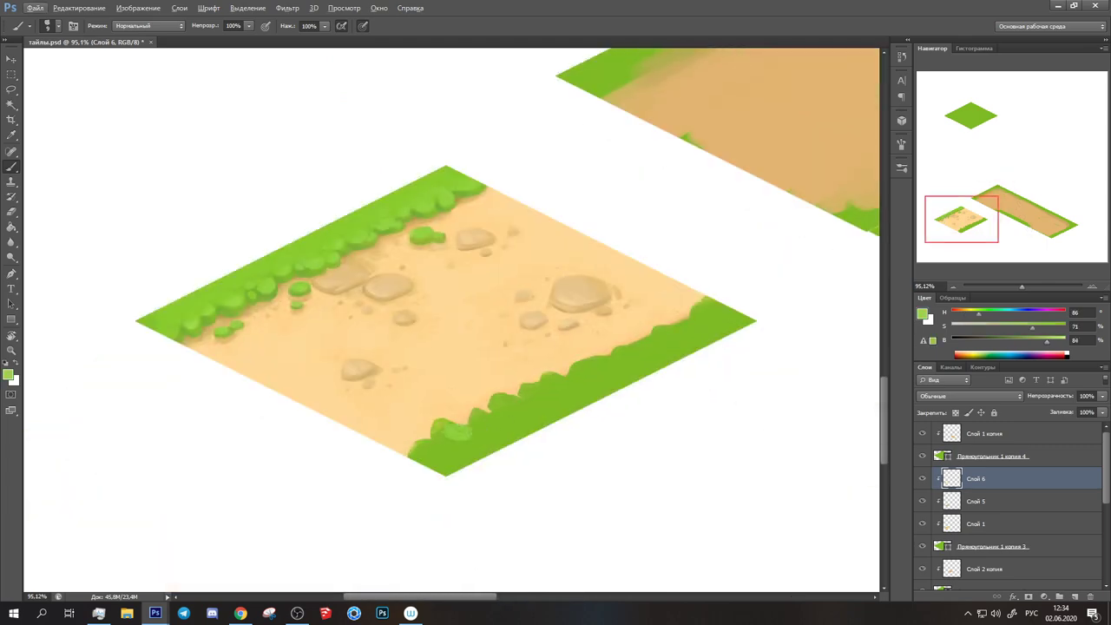
Shrink the brush to 14 px and sample dark and light bush greens for highlights
{"action": "right_click", "coordinate": [511, 393]}
{"action": "left_click", "coordinate": [555, 374]}
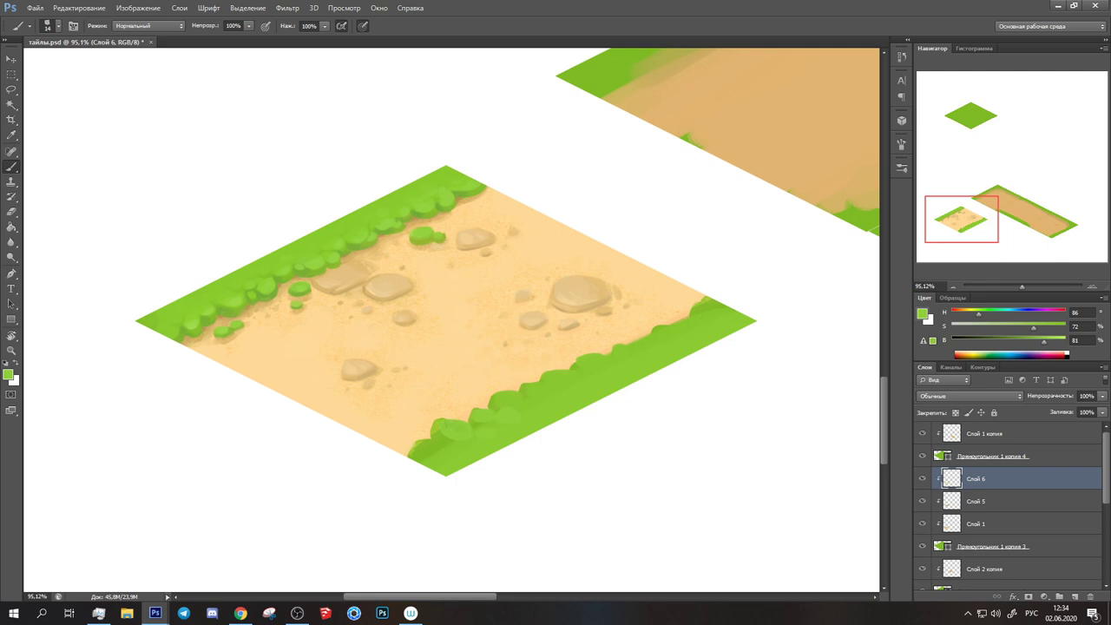
{"action": "left_click", "coordinate": [438, 426], "text": "alt"}
{"action": "left_click", "coordinate": [468, 448], "text": "alt"}
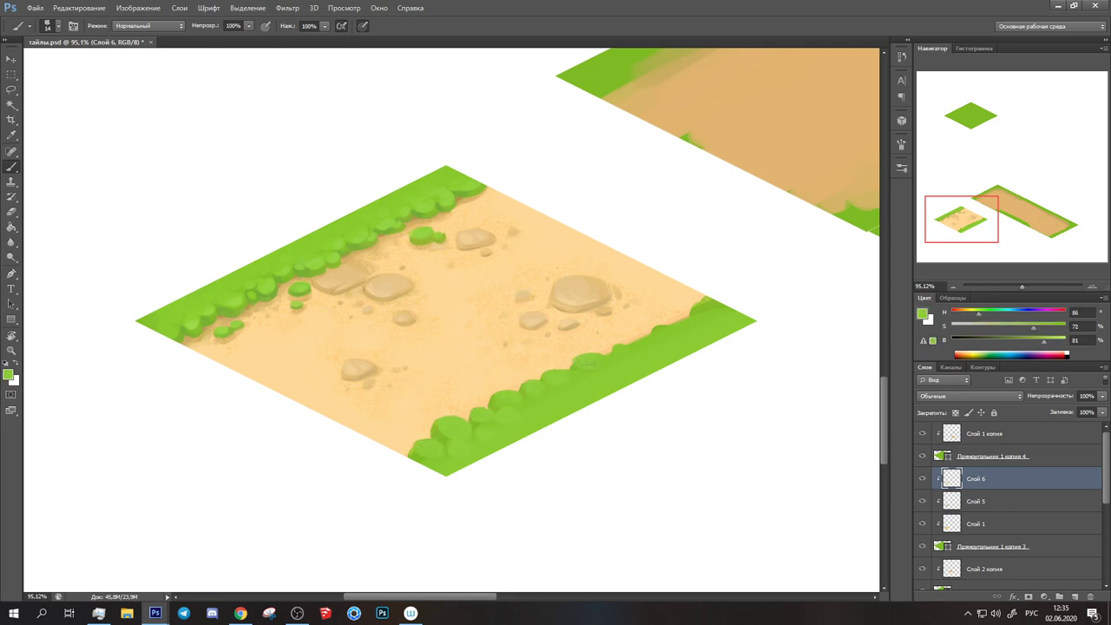
{"action": "left_click", "coordinate": [441, 438], "text": "alt"}
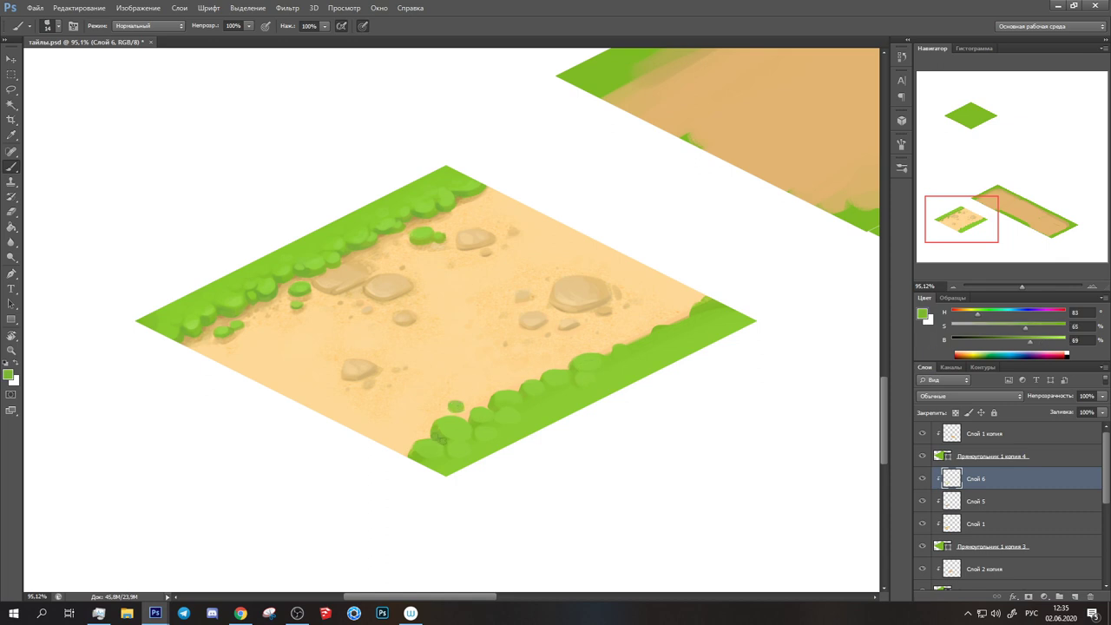
{"action": "left_click", "coordinate": [419, 444], "text": "alt"}
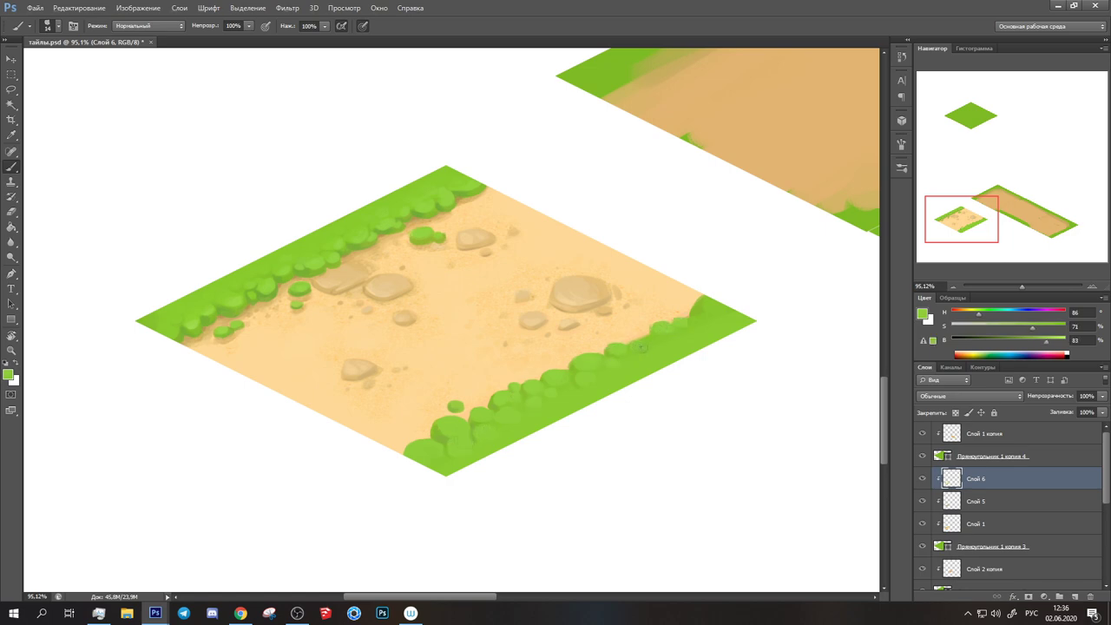
{"action": "left_click_drag", "start_coordinate": [1022, 286], "coordinate": [1024, 286]}
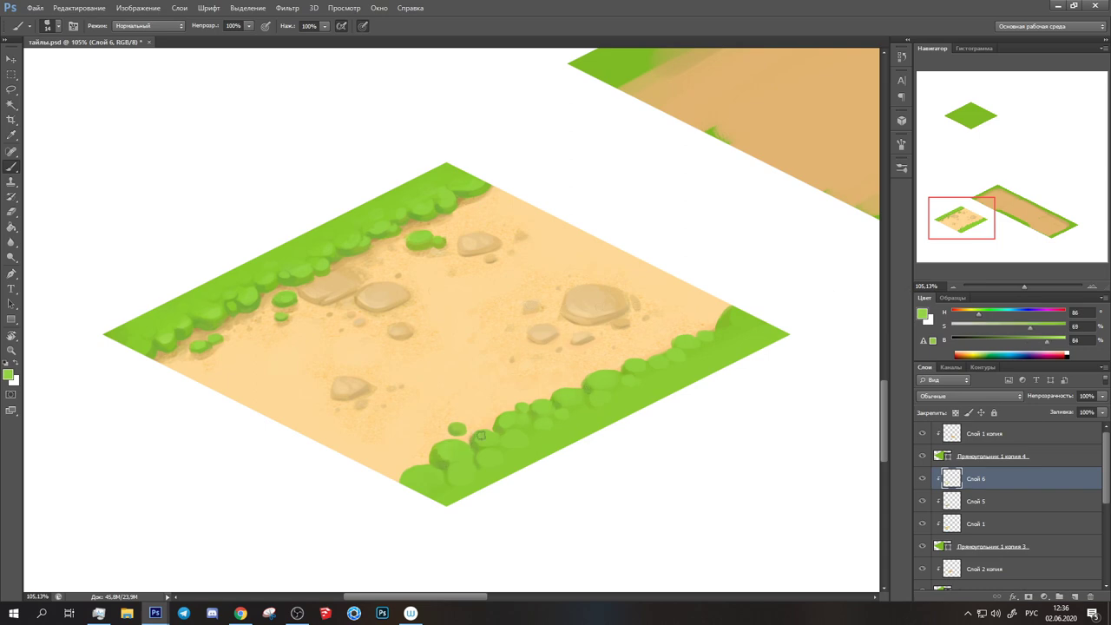
{"action": "left_click", "coordinate": [459, 480], "text": "alt"}
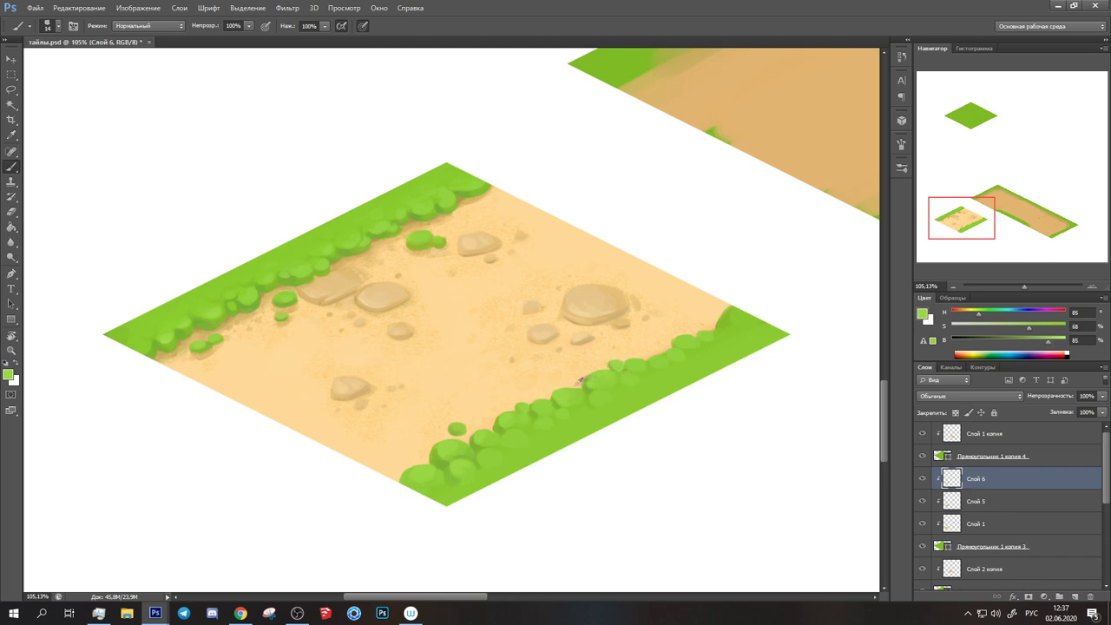
Paint darker shading onto the lower-edge bushes with a larger brush, then reduce it to size 27
{"action": "left_click", "coordinate": [582, 335], "text": "alt"}
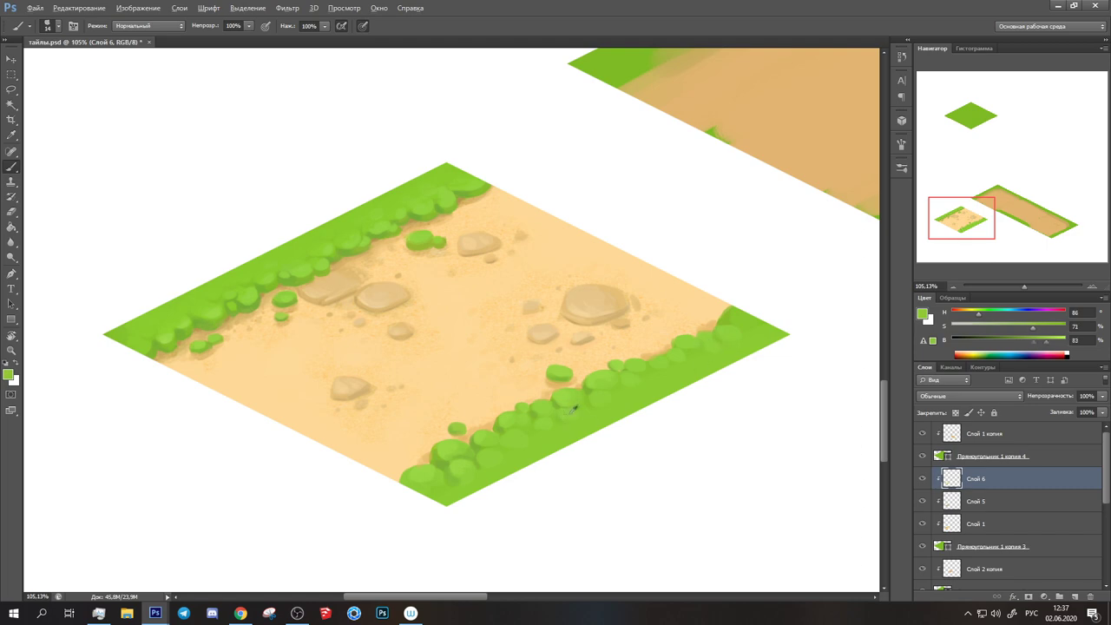
{"action": "left_click", "coordinate": [57, 26]}
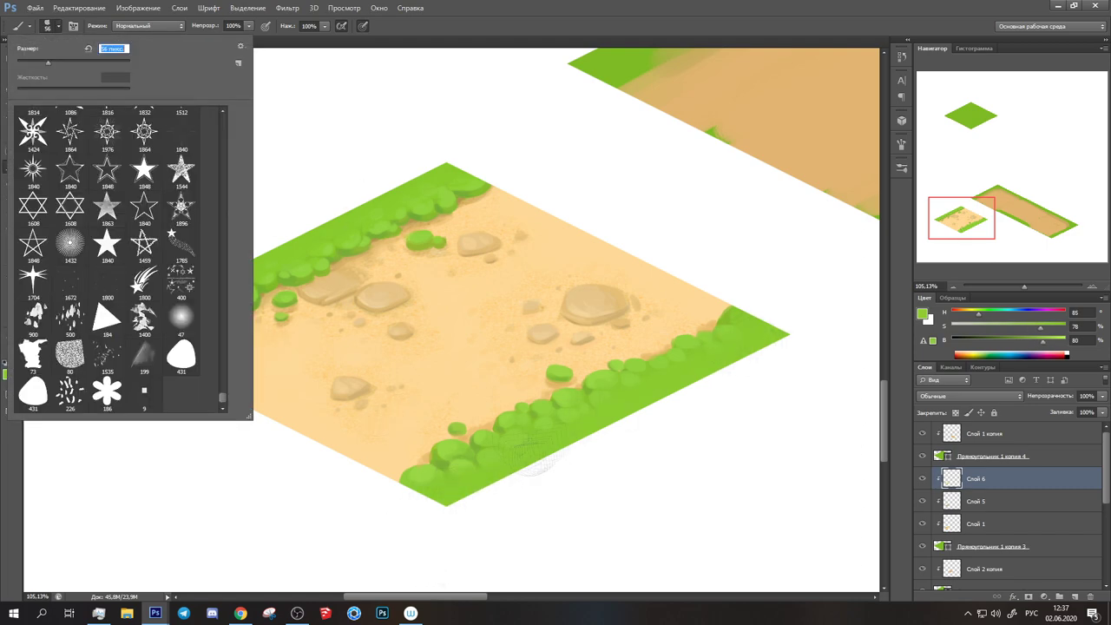
{"action": "scroll", "coordinate": [422, 477], "scroll_direction": "up", "scroll_amount": 3}
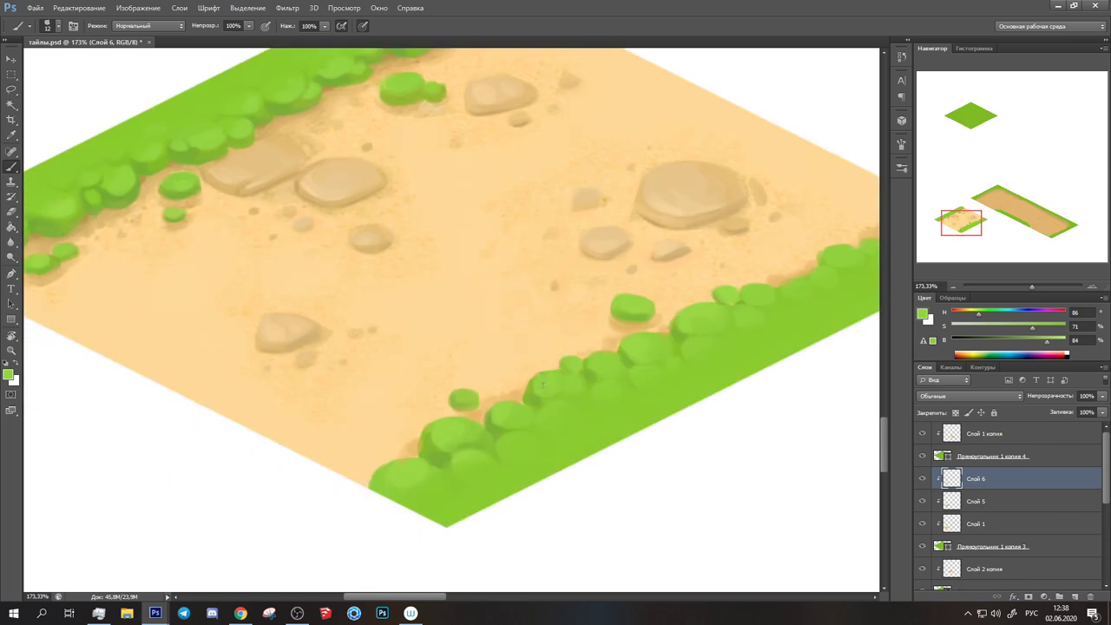
{"action": "left_click_drag", "start_coordinate": [422, 476], "coordinate": [487, 436]}
{"action": "left_click", "coordinate": [530, 403], "text": "alt"}
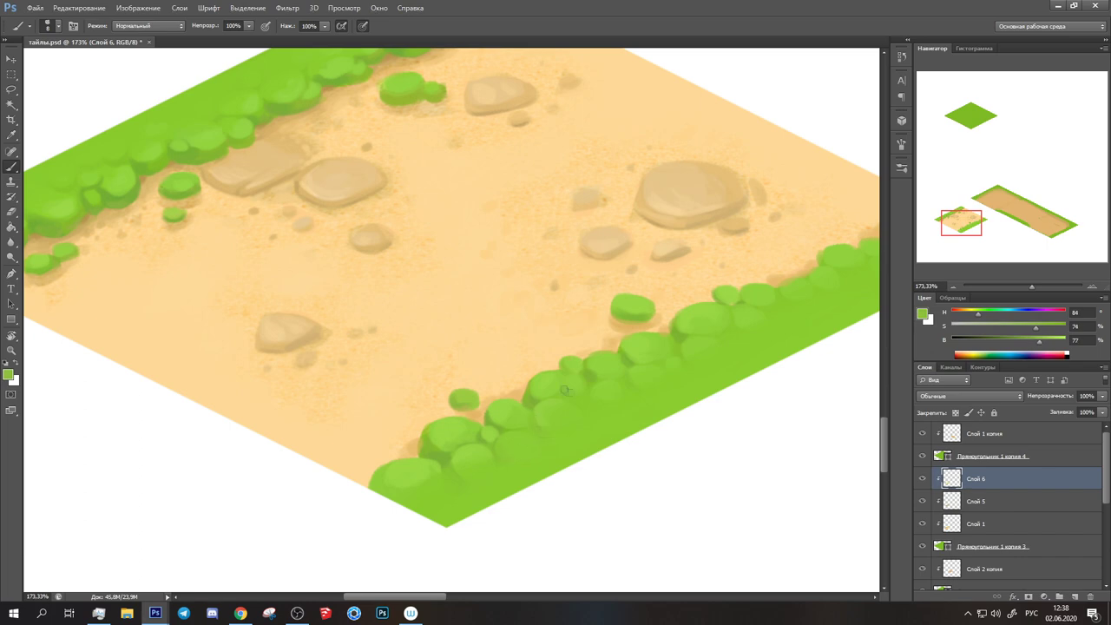
{"action": "left_click_drag", "start_coordinate": [598, 362], "coordinate": [487, 404]}
{"action": "left_click", "coordinate": [488, 405], "text": "alt"}
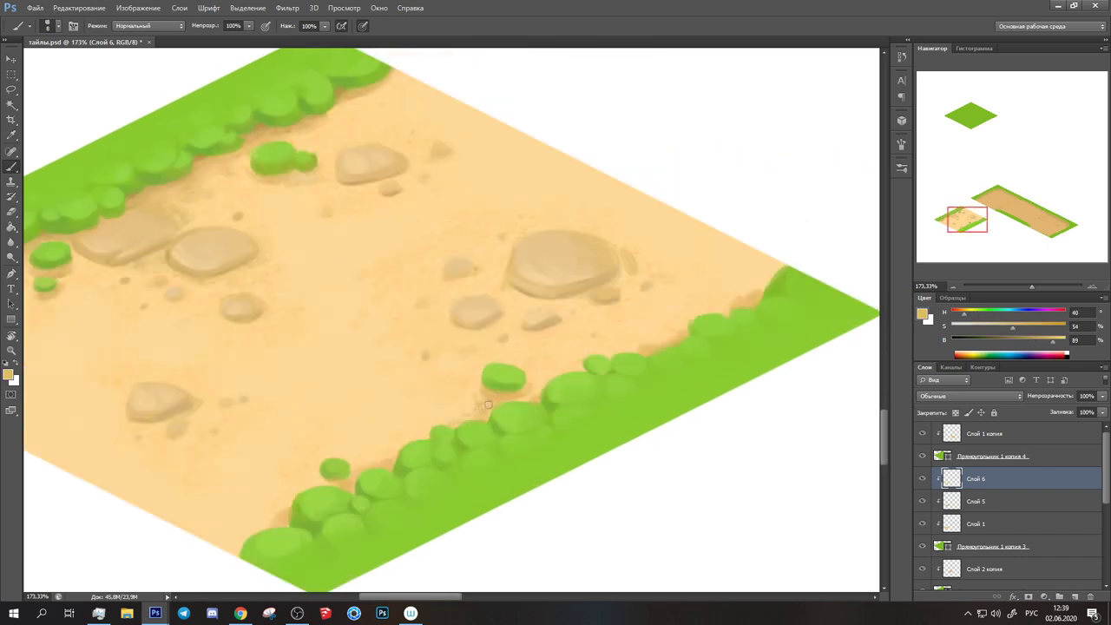
{"action": "left_click_drag", "start_coordinate": [603, 372], "coordinate": [507, 363]}
{"action": "left_click", "coordinate": [507, 364], "text": "alt"}
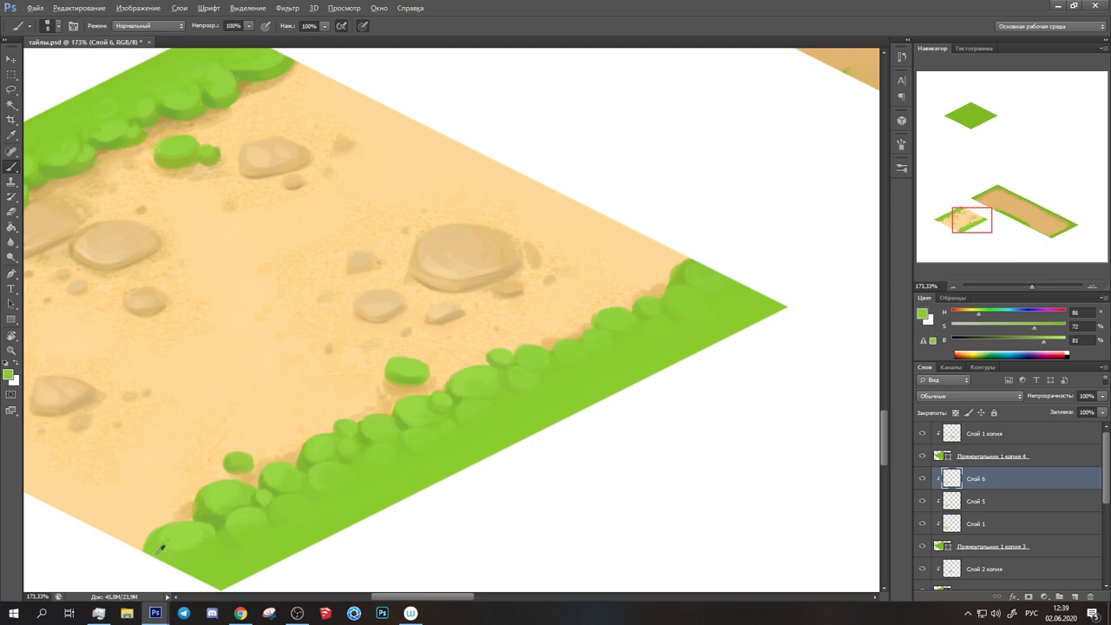
{"action": "key", "text": "bracketright"}
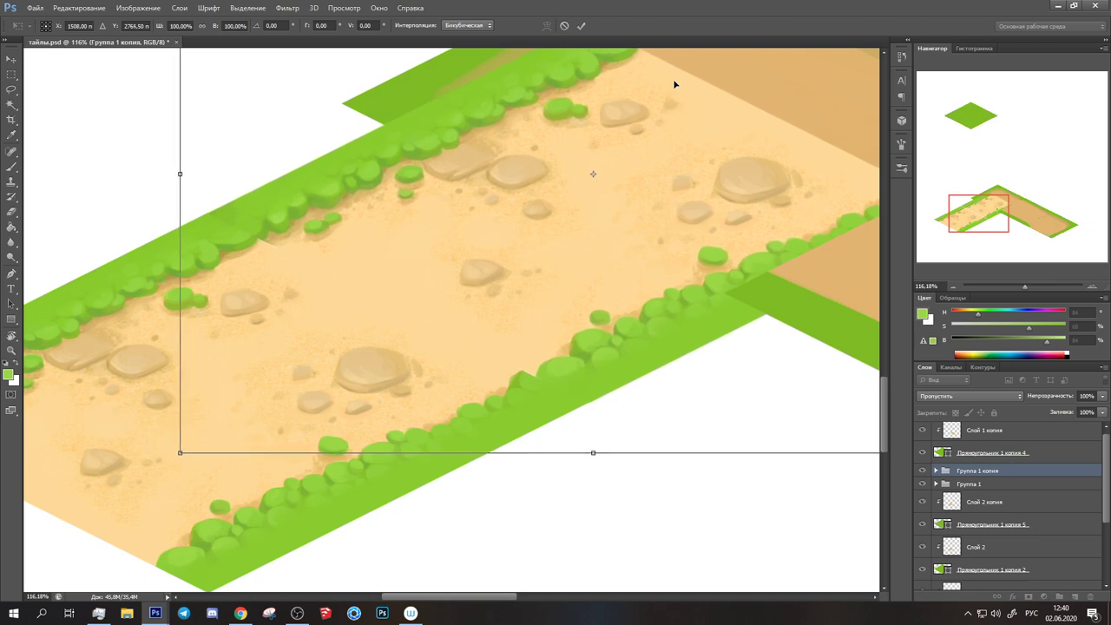
Duplicate the sandy tile group and move the copy down-left to extend the strip
{"action": "left_click_drag", "start_coordinate": [1024, 287], "coordinate": [1044, 287]}
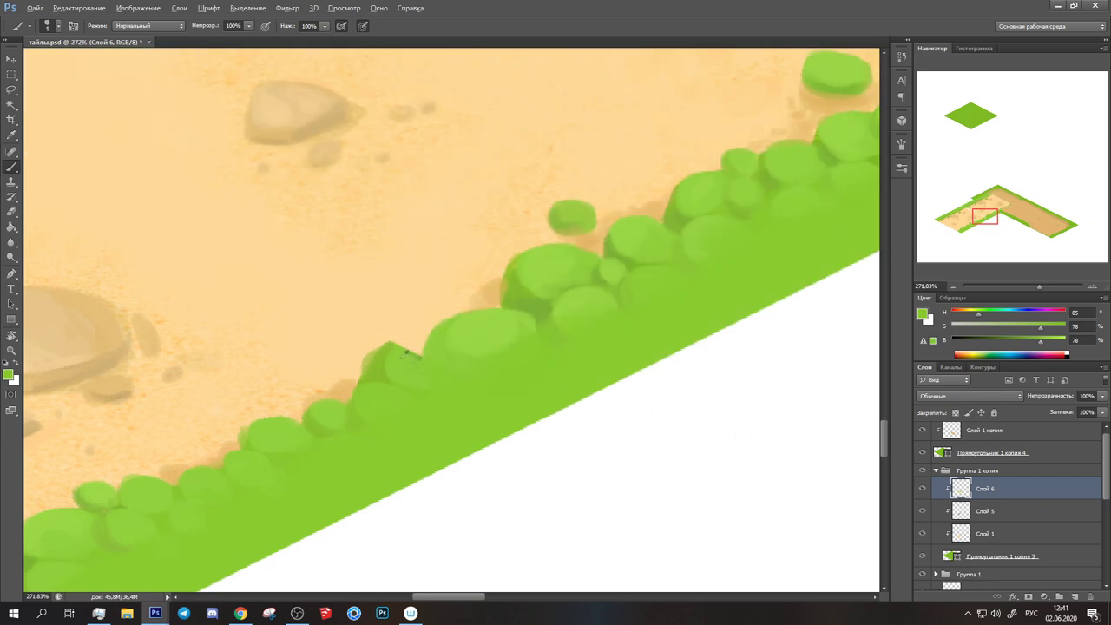
{"action": "left_click_drag", "start_coordinate": [1039, 285], "coordinate": [1017, 286]}
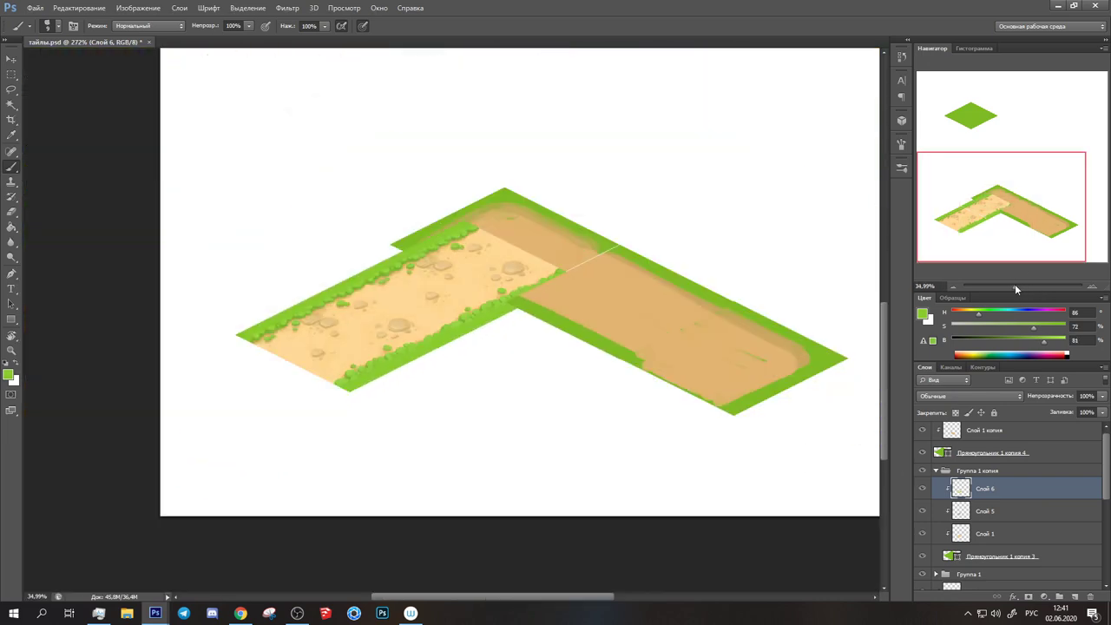
{"action": "left_click", "coordinate": [936, 470]}
{"action": "key", "text": "ctrl+j"}
{"action": "key", "text": "ctrl+t"}
{"action": "mouse_move", "coordinate": [598, 287]}
{"action": "left_mouse_down"}
{"action": "mouse_move", "coordinate": [341, 476]}
{"action": "mouse_move", "coordinate": [492, 400]}
{"action": "left_mouse_up"}
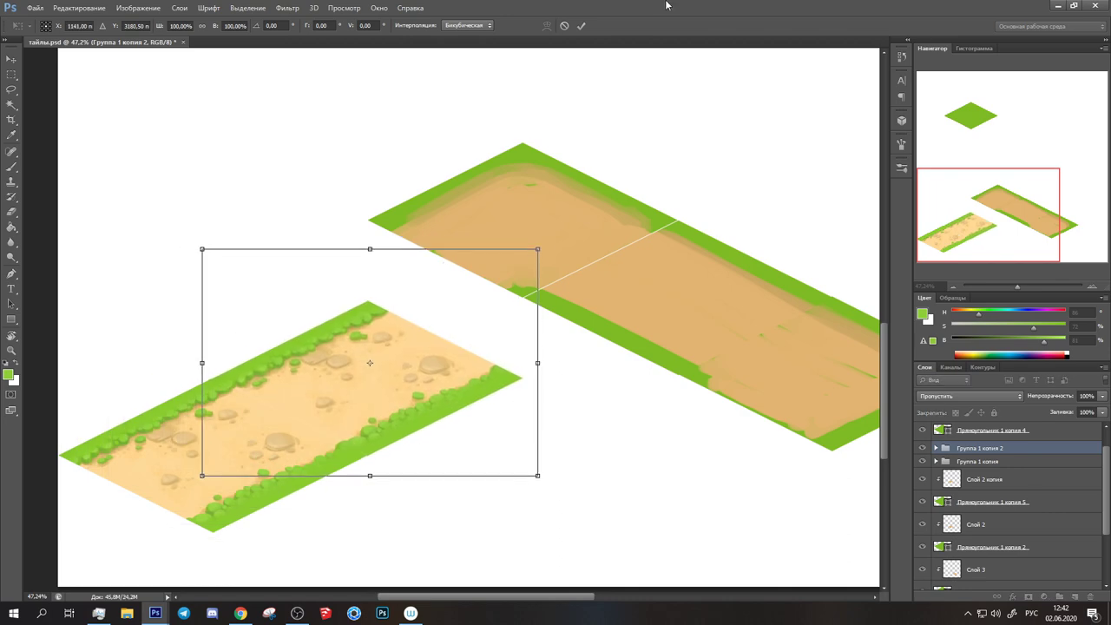
{"action": "key", "text": "Return"}
{"action": "key", "text": "b"}
{"action": "scroll", "coordinate": [286, 417], "scroll_direction": "up", "scroll_amount": 3}
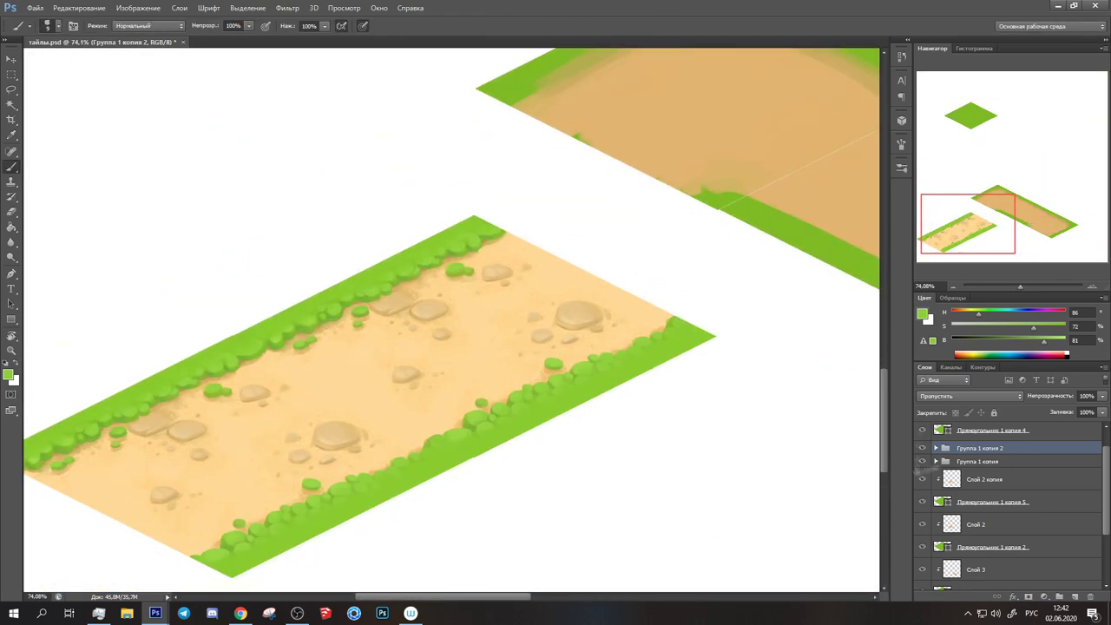
Add a new empty layer in the group and pick the sand colour with a larger brush
{"action": "key", "text": "ctrl+shift+alt+n"}
{"action": "left_click", "coordinate": [58, 25]}
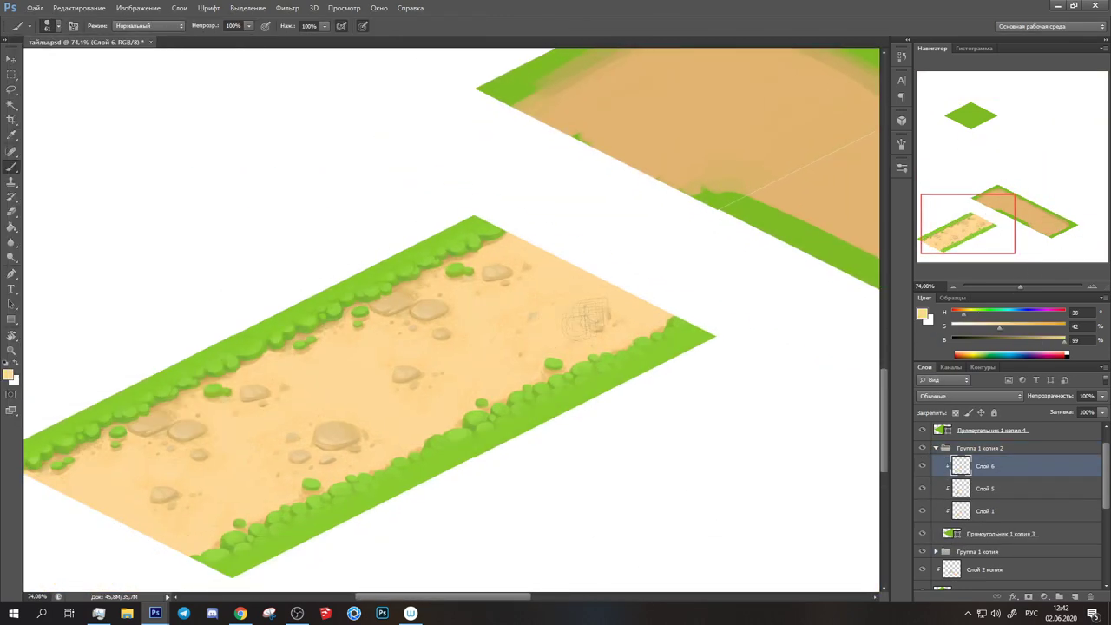
{"action": "left_click", "coordinate": [490, 330], "text": "alt"}
{"action": "scroll", "coordinate": [631, 323], "scroll_direction": "down", "scroll_amount": 6}
Duplicate the sandy strip group again and move the copy into a corner arrangement
{"action": "key", "text": "ctrl+j"}
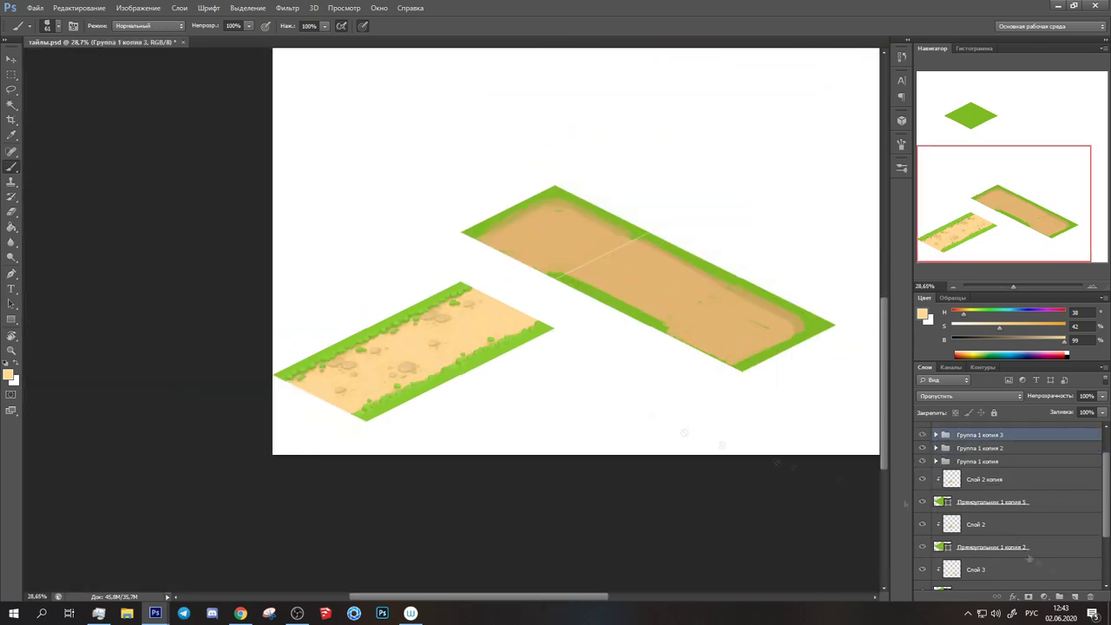
{"action": "key", "text": "ctrl+t"}
{"action": "left_click_drag", "start_coordinate": [417, 348], "coordinate": [538, 286]}
{"action": "left_click", "coordinate": [568, 25]}
{"action": "mouse_move", "coordinate": [1011, 289]}
{"action": "left_mouse_down"}
{"action": "mouse_move", "coordinate": [1041, 287]}
{"action": "mouse_move", "coordinate": [1014, 286]}
{"action": "left_mouse_up"}
Rearrange the separate brown tiles, attaching one to the end of the strip
{"action": "key", "text": "ctrl+alt+z"}
{"action": "key", "text": "ctrl+alt+z"}
{"action": "key", "text": "ctrl+alt+z"}
{"action": "key", "text": "ctrl+alt+z"}
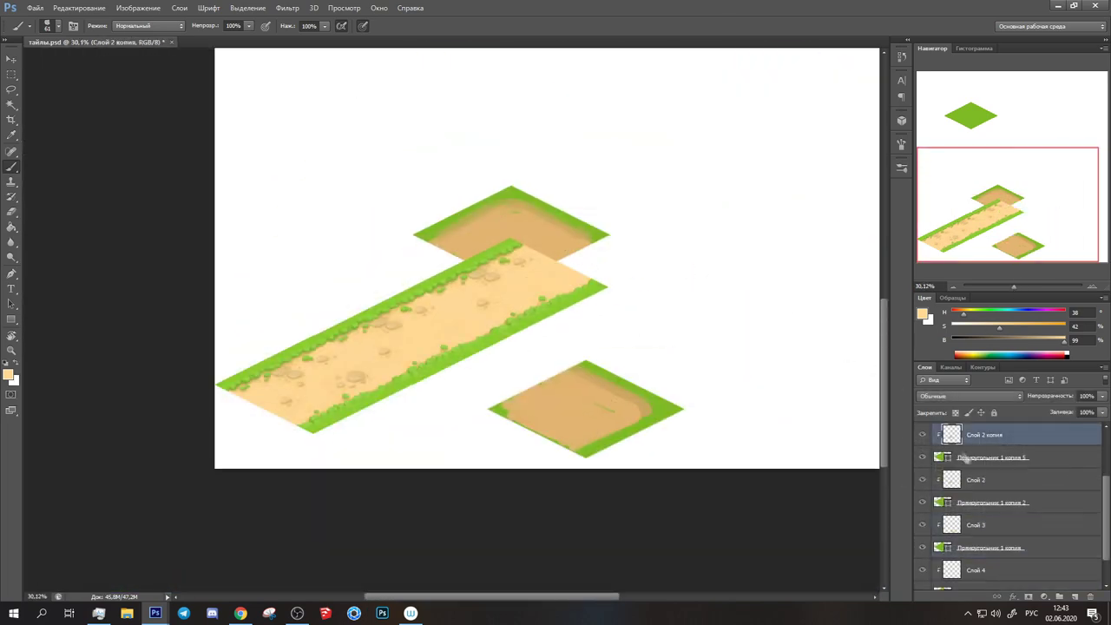
{"action": "key", "text": "ctrl+alt+z"}
{"action": "key", "text": "ctrl+alt+z"}
{"action": "key", "text": "ctrl+alt+z"}
{"action": "key", "text": "ctrl+alt+z"}
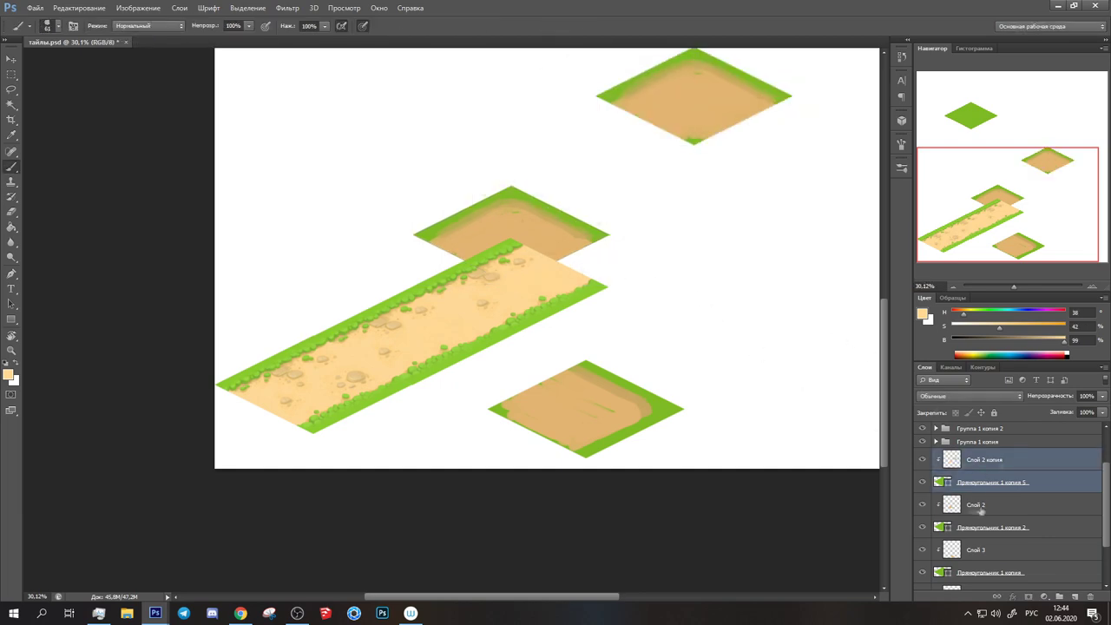
{"action": "left_click_drag", "start_coordinate": [562, 222], "coordinate": [665, 238]}
{"action": "scroll", "coordinate": [665, 237], "scroll_direction": "up", "scroll_amount": 5}
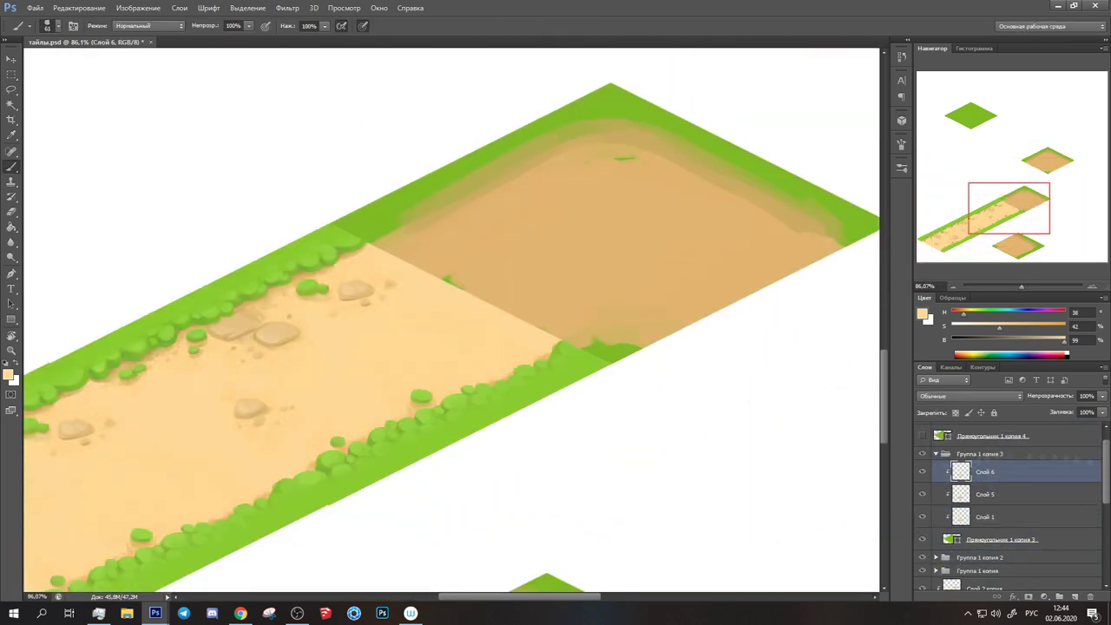
{"action": "scroll", "coordinate": [452, 312], "scroll_direction": "down", "scroll_amount": 5}
Flip the copied sandy tile horizontally and place it against the brown corner tile
{"action": "left_click", "coordinate": [79, 8]}
{"action": "left_click", "coordinate": [434, 355]}
{"action": "left_click_drag", "start_coordinate": [555, 330], "coordinate": [724, 328]}
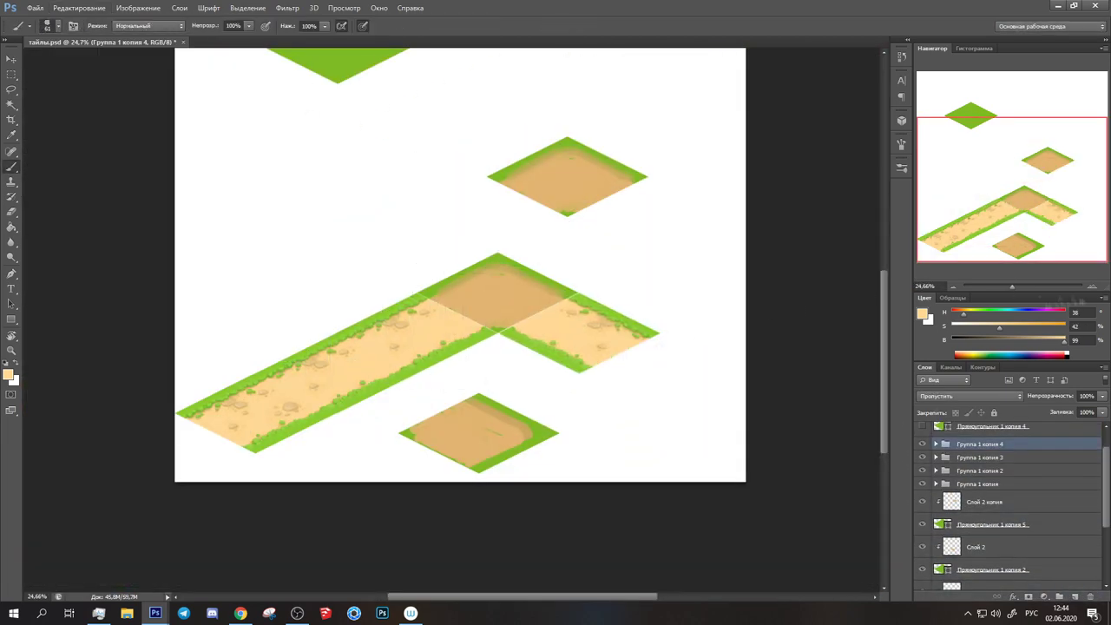
{"action": "scroll", "coordinate": [725, 328], "scroll_direction": "up", "scroll_amount": 5}
{"action": "scroll", "coordinate": [790, 59], "scroll_direction": "up", "scroll_amount": 2}
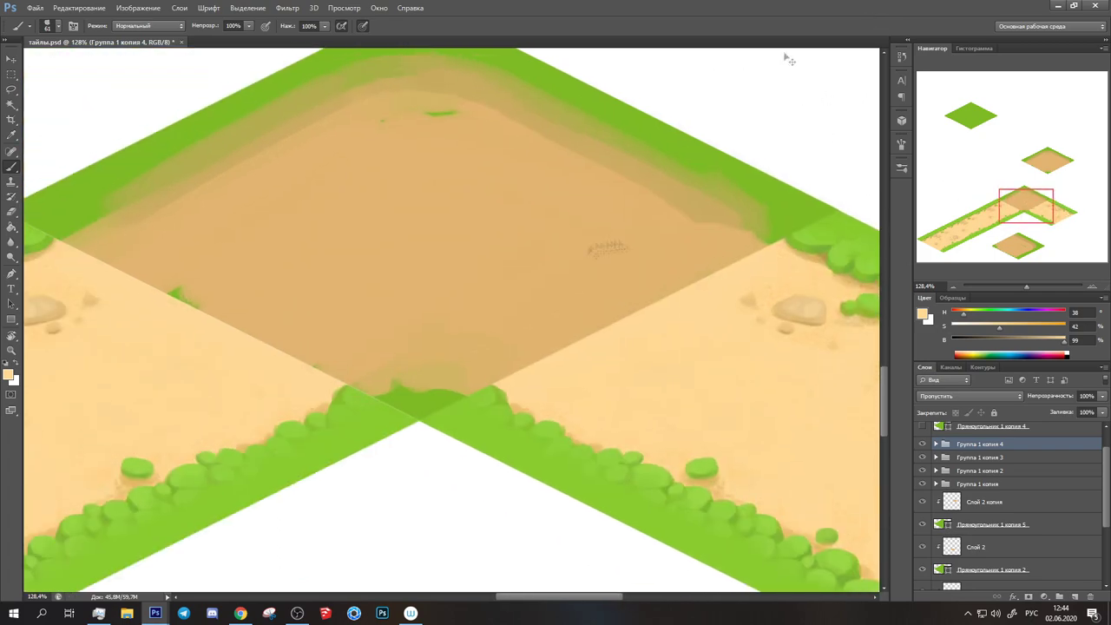
Paint sand over the brown corner tile on the path layer
{"action": "left_click_drag", "start_coordinate": [1027, 287], "coordinate": [1020, 287]}
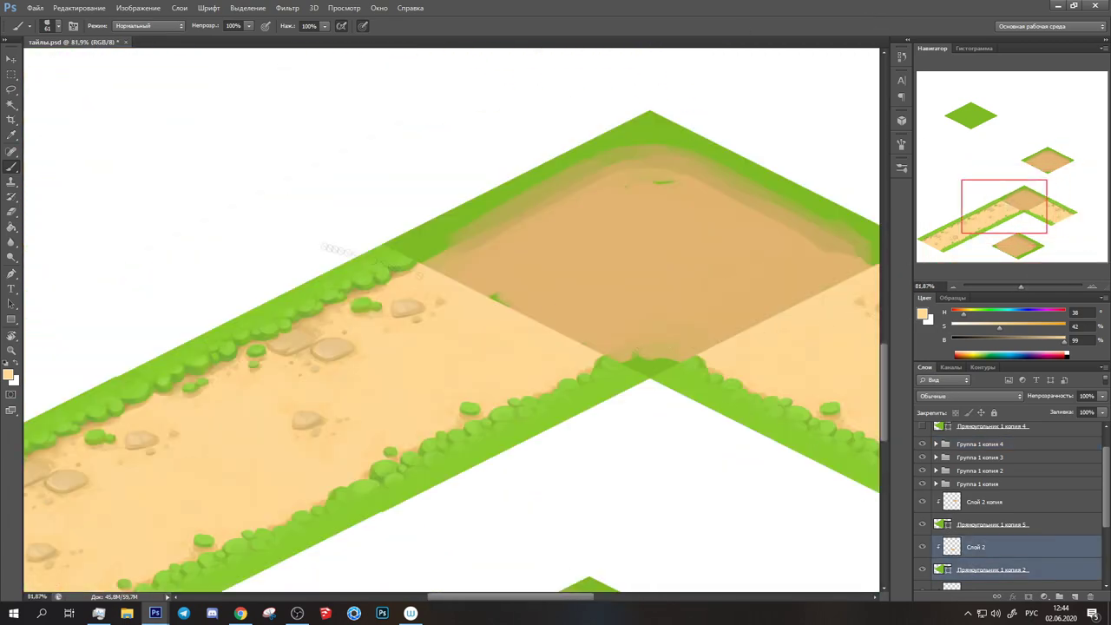
{"action": "left_click", "coordinate": [976, 547]}
{"action": "left_click_drag", "start_coordinate": [486, 330], "coordinate": [694, 226]}
{"action": "left_click_drag", "start_coordinate": [642, 338], "coordinate": [824, 191]}
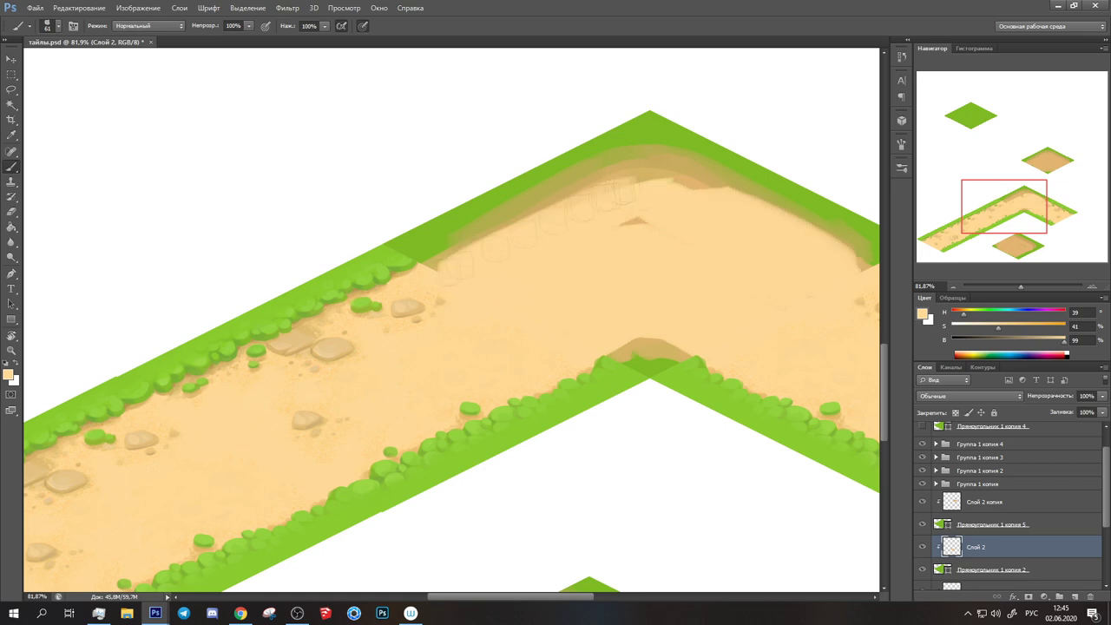
{"action": "left_click_drag", "start_coordinate": [708, 237], "coordinate": [528, 260]}
Clone bushes and stones along the upper grass edge of the corner
{"action": "left_click", "coordinate": [260, 243], "text": "alt"}
{"action": "mouse_move", "coordinate": [260, 243]}
{"action": "left_mouse_down"}
{"action": "mouse_move", "coordinate": [643, 221]}
{"action": "mouse_move", "coordinate": [759, 201]}
{"action": "left_mouse_up"}
{"action": "key", "text": "s"}
{"action": "left_click_drag", "start_coordinate": [409, 235], "coordinate": [512, 191]}
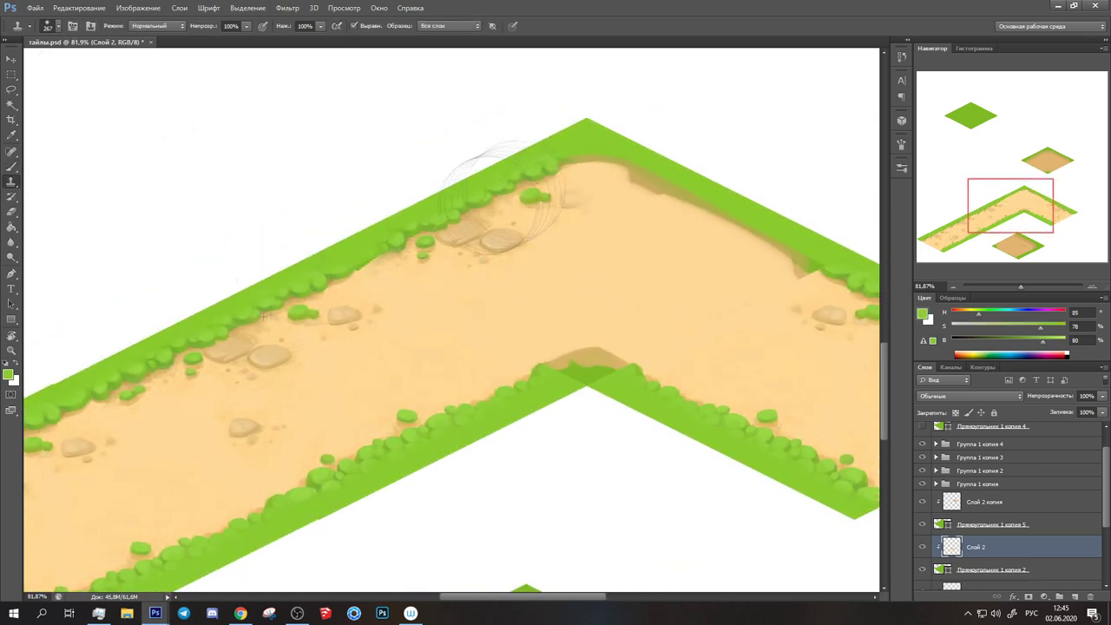
{"action": "left_click_drag", "start_coordinate": [409, 236], "coordinate": [169, 249]}
{"action": "left_click_drag", "start_coordinate": [466, 211], "coordinate": [419, 183]}
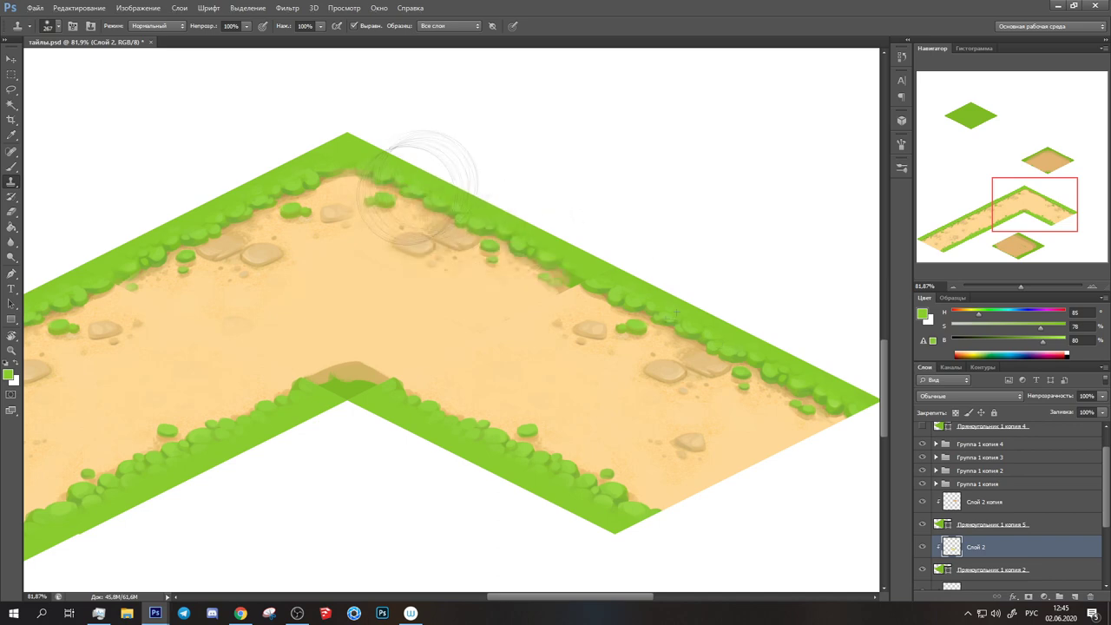
Sample sand and grass tones and shrink the brush to about size 36
{"action": "key", "text": "b"}
{"action": "scroll", "coordinate": [223, 243], "scroll_direction": "up", "scroll_amount": 5}
{"action": "left_click", "coordinate": [440, 230], "text": "alt"}
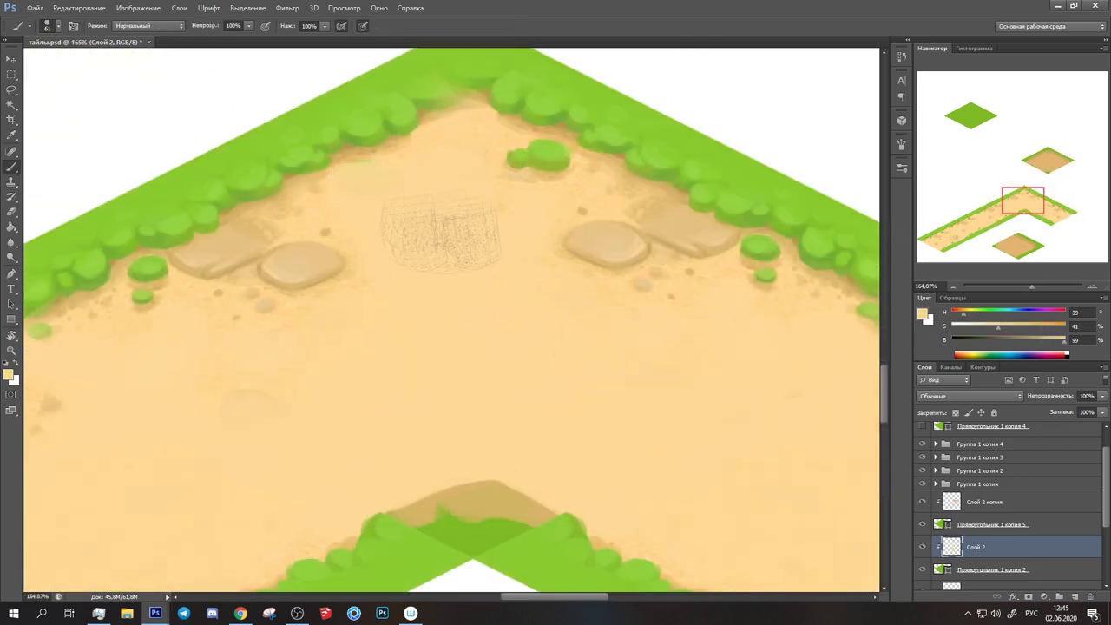
{"action": "key", "text": "bracketleft"}
{"action": "key", "text": "bracketleft"}
{"action": "key", "text": "bracketleft"}
{"action": "left_click", "coordinate": [295, 261], "text": "alt"}
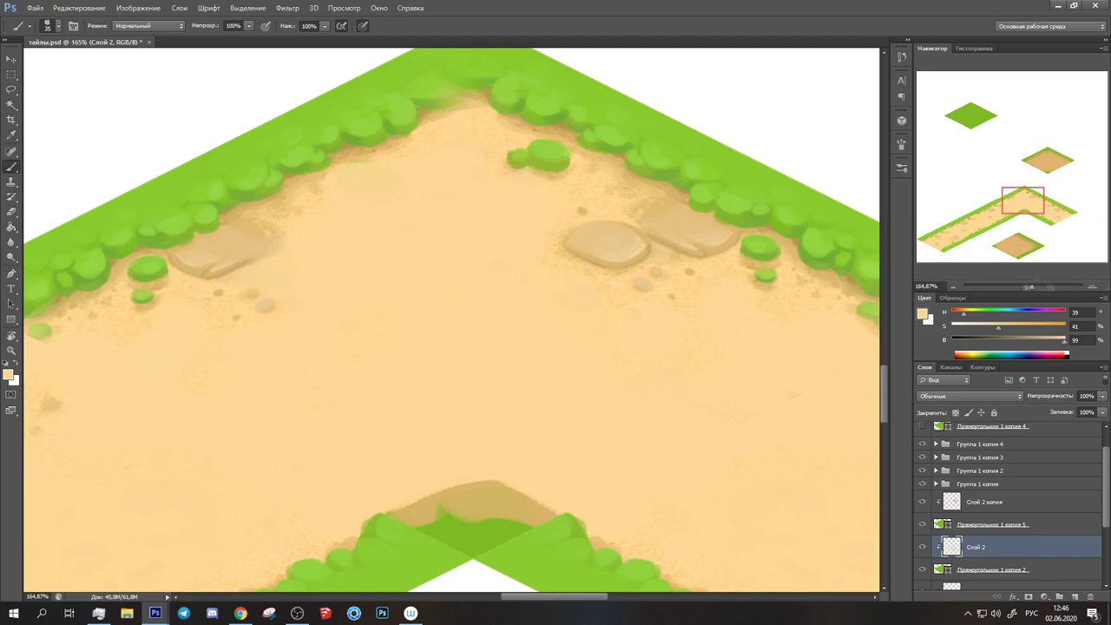
{"action": "scroll", "coordinate": [224, 382], "scroll_direction": "down", "scroll_amount": 3}
{"action": "right_click", "coordinate": [224, 382]}
{"action": "scroll", "coordinate": [289, 413], "scroll_direction": "up", "scroll_amount": 3}
{"action": "left_click", "coordinate": [289, 413], "text": "alt"}
{"action": "left_click", "coordinate": [289, 413], "text": "alt"}
{"action": "right_click", "coordinate": [289, 414]}
{"action": "key", "text": "Return"}
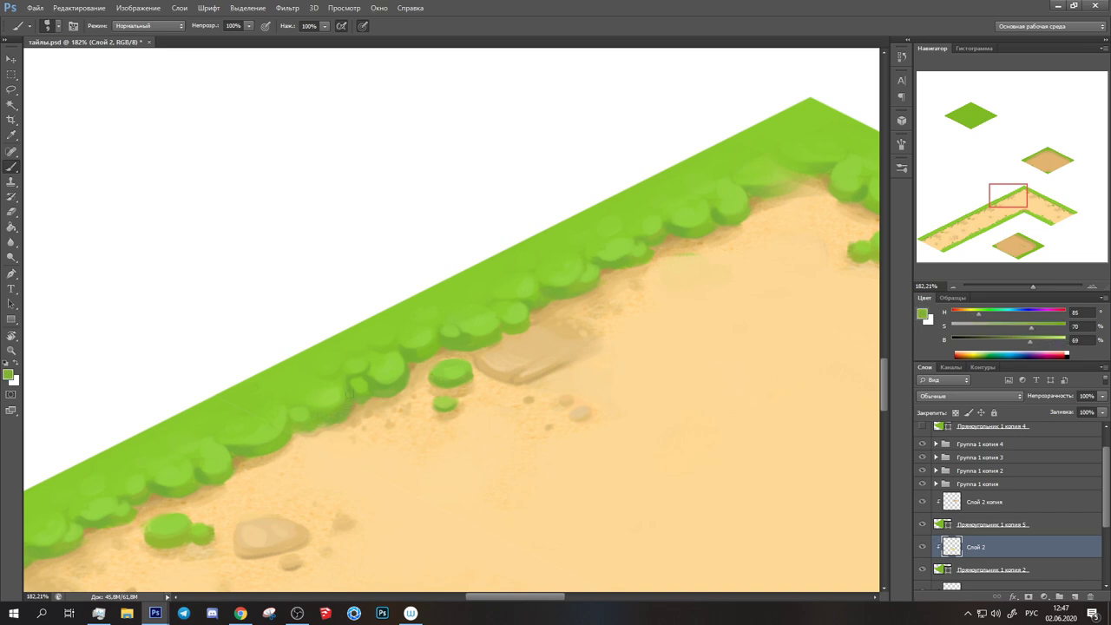
Dab sand along the right grass edge, then paint out the sand smudge with grass green
{"action": "left_click_drag", "start_coordinate": [825, 148], "coordinate": [496, 200]}
{"action": "left_click", "coordinate": [496, 200], "text": "alt"}
{"action": "left_click", "coordinate": [434, 228], "text": "alt"}
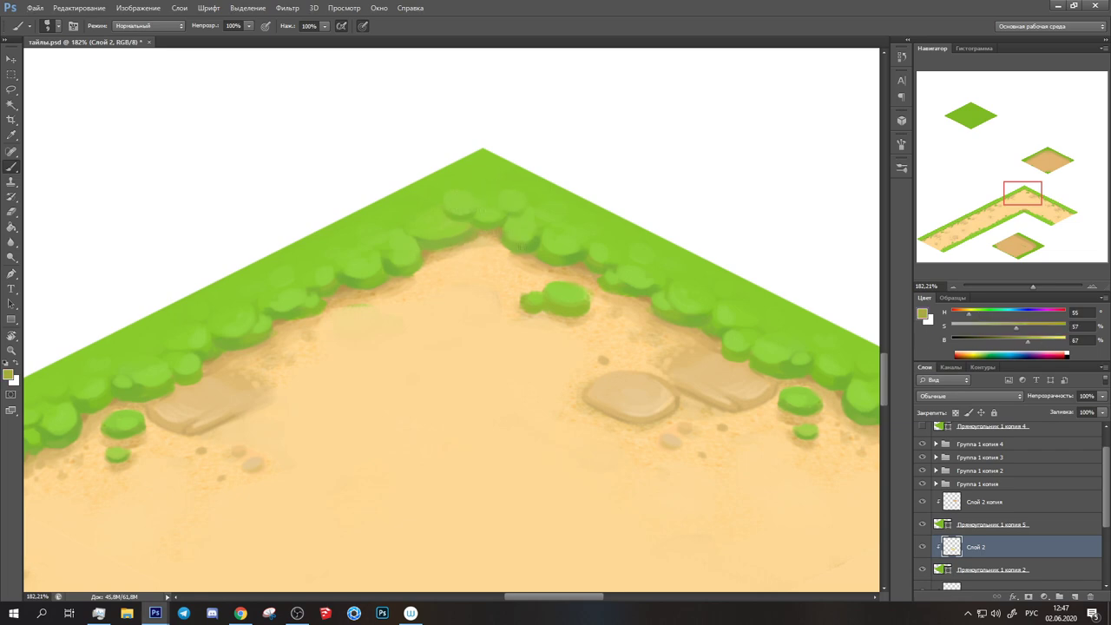
{"action": "mouse_move", "coordinate": [507, 249]}
{"action": "left_mouse_down"}
{"action": "mouse_move", "coordinate": [458, 342]}
{"action": "mouse_move", "coordinate": [525, 349]}
{"action": "left_mouse_up"}
{"action": "left_click", "coordinate": [458, 342], "text": "alt"}
{"action": "left_click", "coordinate": [521, 348], "text": "alt"}
{"action": "left_click", "coordinate": [533, 364], "text": "alt"}
{"action": "left_click", "coordinate": [607, 328], "text": "alt"}
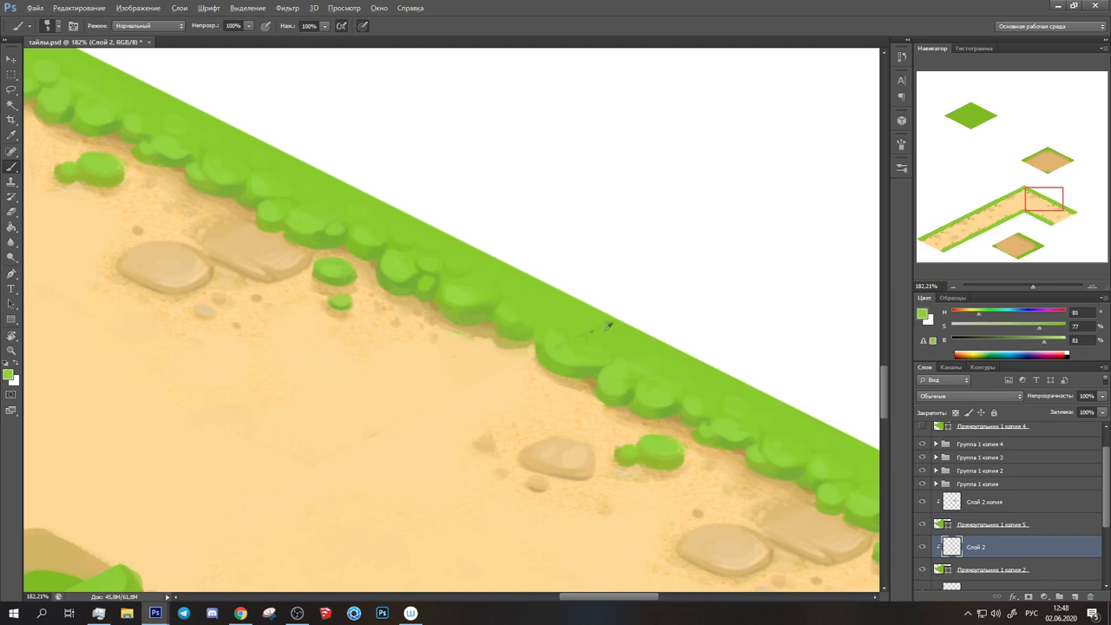
{"action": "key", "text": "ctrl+z"}
{"action": "left_click", "coordinate": [514, 322], "text": "alt"}
{"action": "left_click", "coordinate": [533, 327], "text": "alt"}
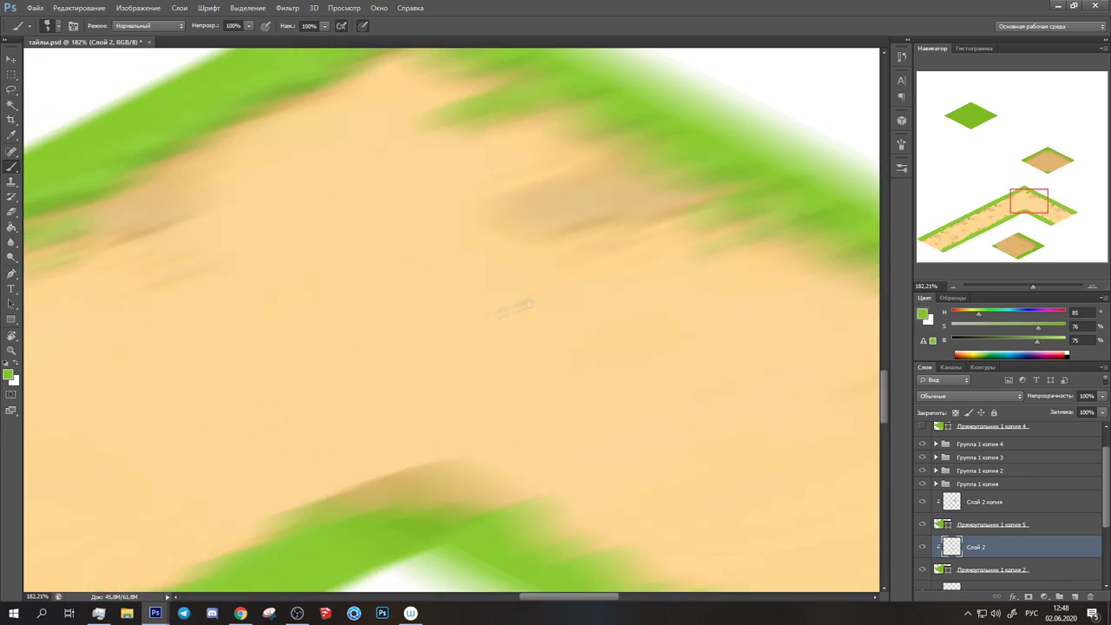
Clone texture across the path's inner bend and paint tan sand over the seam
{"action": "scroll", "coordinate": [532, 326], "scroll_direction": "down", "scroll_amount": 5}
{"action": "key", "text": "s"}
{"action": "left_click", "coordinate": [57, 29]}
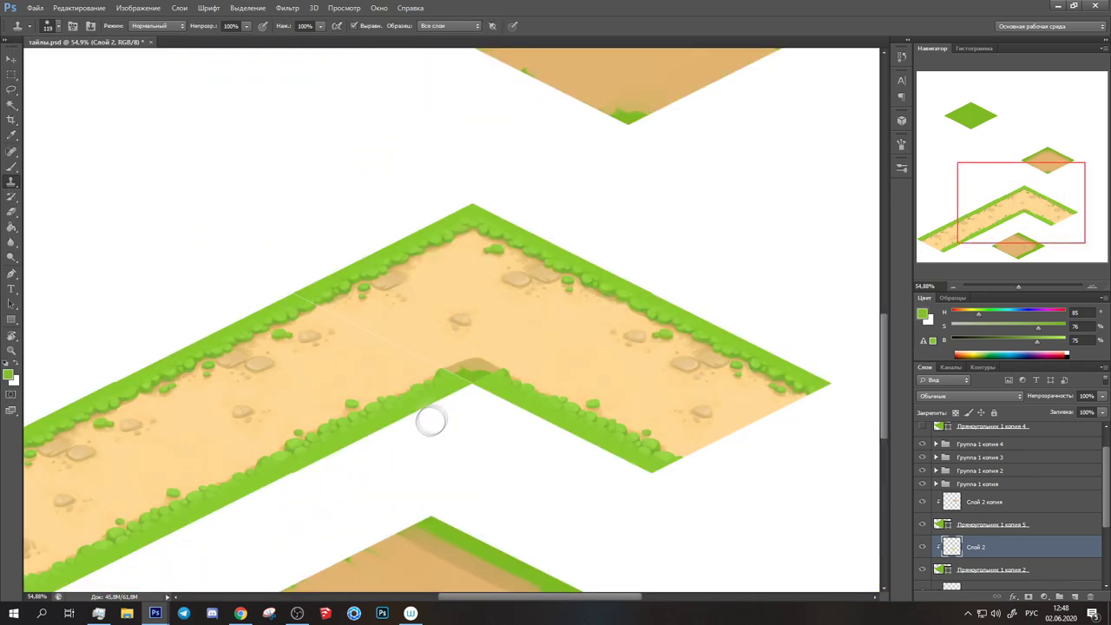
{"action": "left_click_drag", "start_coordinate": [429, 422], "coordinate": [501, 404]}
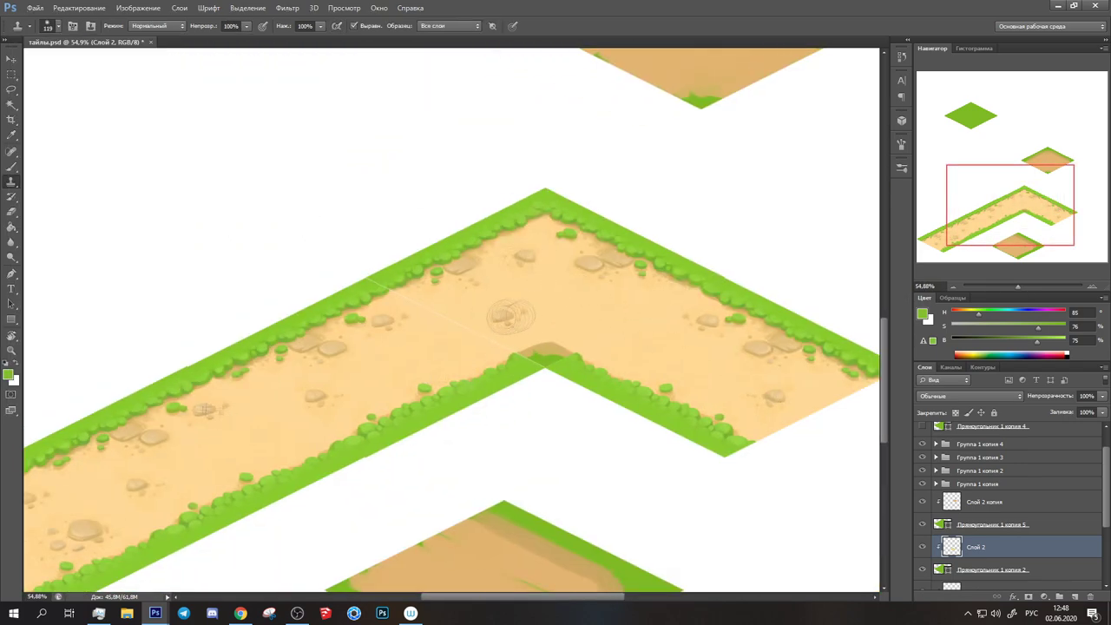
{"action": "left_click_drag", "start_coordinate": [505, 313], "coordinate": [594, 256]}
{"action": "key", "text": "b"}
{"action": "left_click", "coordinate": [590, 246], "text": "alt"}
{"action": "left_click_drag", "start_coordinate": [1019, 287], "coordinate": [1020, 287]}
Paint grass bushes at the inner bend with a sampled green and smaller brush
{"action": "left_click", "coordinate": [516, 324], "text": "alt"}
{"action": "left_click", "coordinate": [57, 26]}
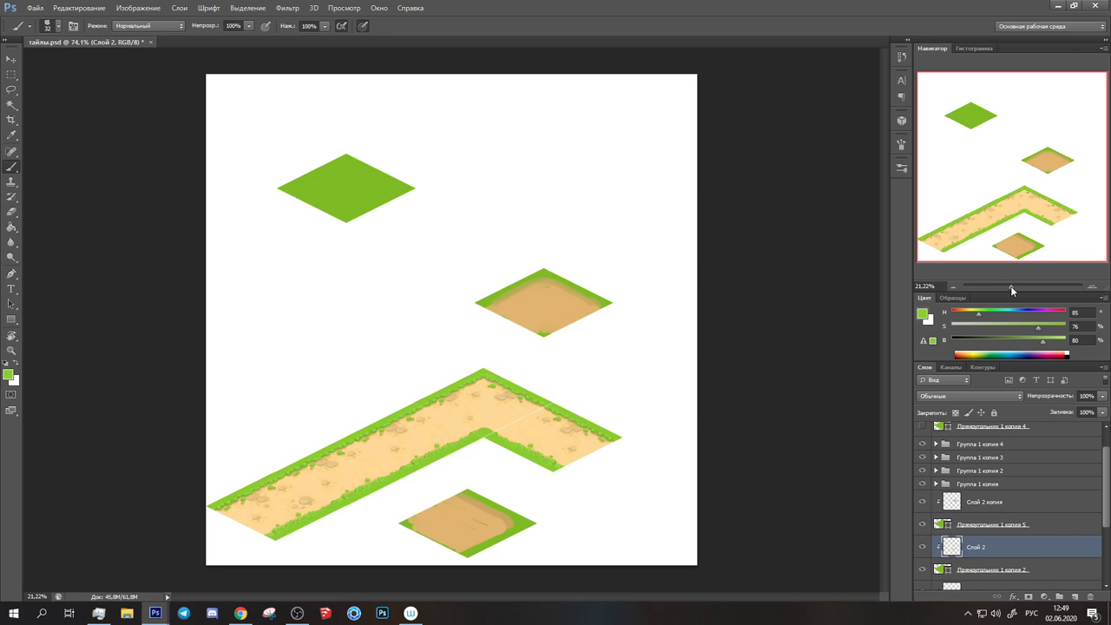
{"action": "left_click_drag", "start_coordinate": [1010, 285], "coordinate": [1022, 286]}
{"action": "left_click", "coordinate": [57, 26]}
{"action": "left_click", "coordinate": [492, 303]}
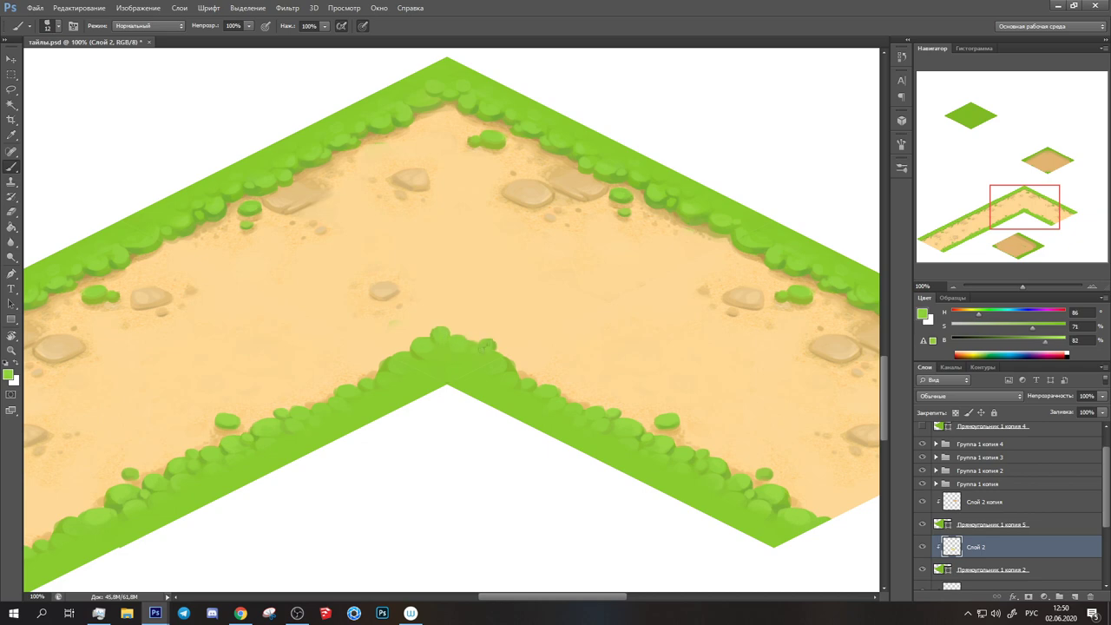
Duplicate the brown dirt ground tile and move it to the end of the right arm
{"action": "scroll", "coordinate": [451, 334], "scroll_direction": "down", "scroll_amount": 5}
{"action": "scroll", "coordinate": [451, 334], "scroll_direction": "up", "scroll_amount": 1}
{"action": "key", "text": "ctrl+shift+alt+n"}
{"action": "left_click_drag", "start_coordinate": [499, 519], "coordinate": [756, 446]}
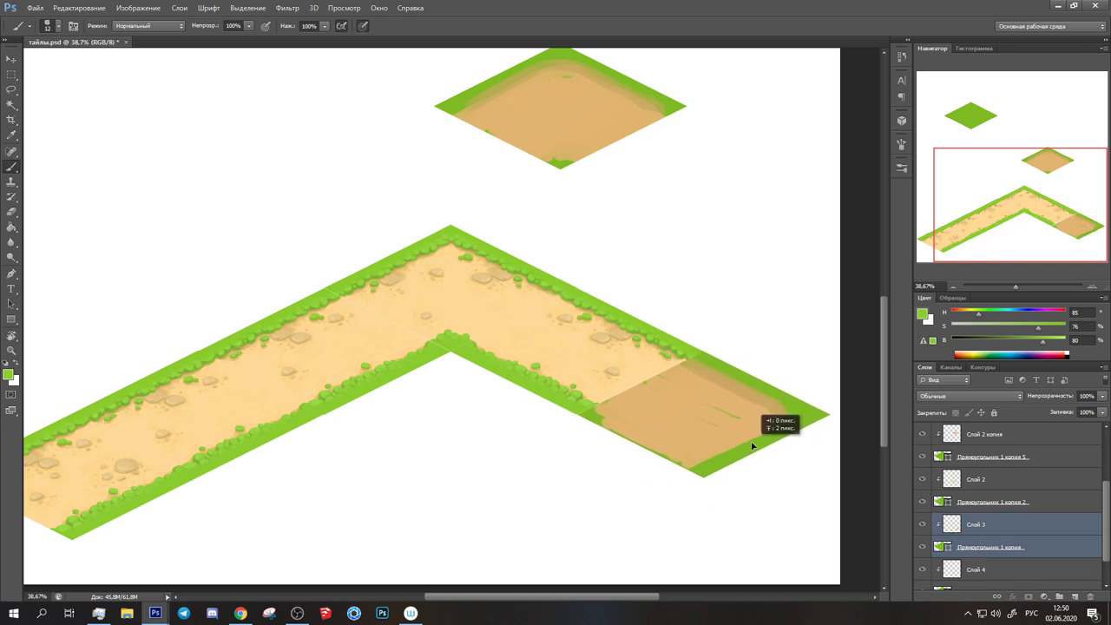
Duplicate the straight path tile and place the copy at the lower right
{"action": "left_click", "coordinate": [979, 492]}
{"action": "key", "text": "ctrl+alt+t"}
{"action": "left_click_drag", "start_coordinate": [353, 397], "coordinate": [578, 464]}
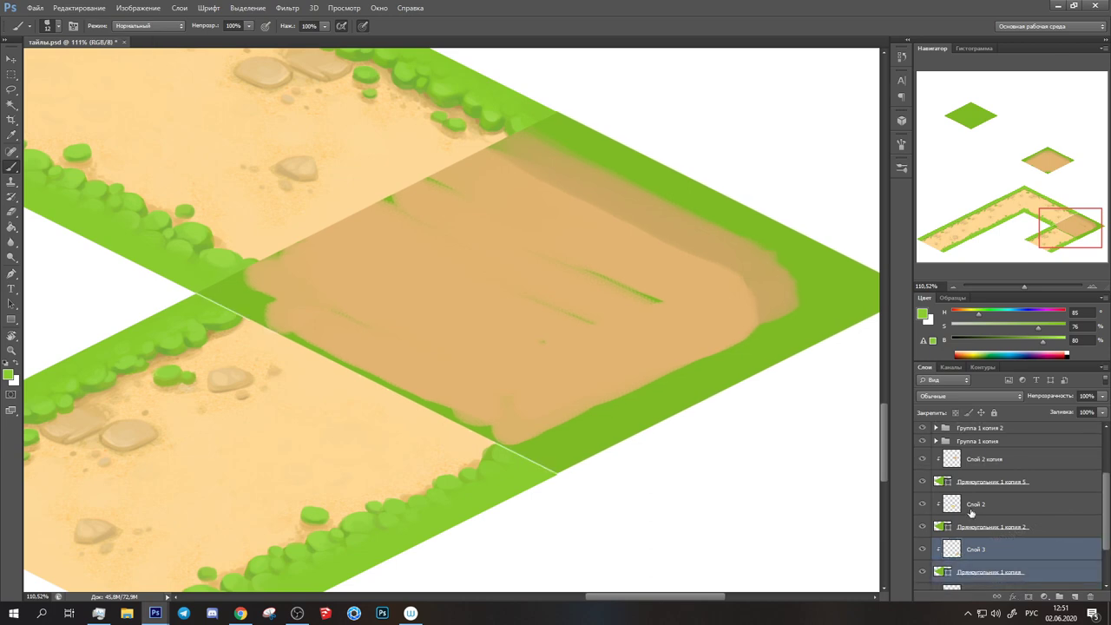
Paint sampled sand over the dark dirt patch and grass green over the corner band
{"action": "left_click", "coordinate": [512, 289], "text": "ctrl"}
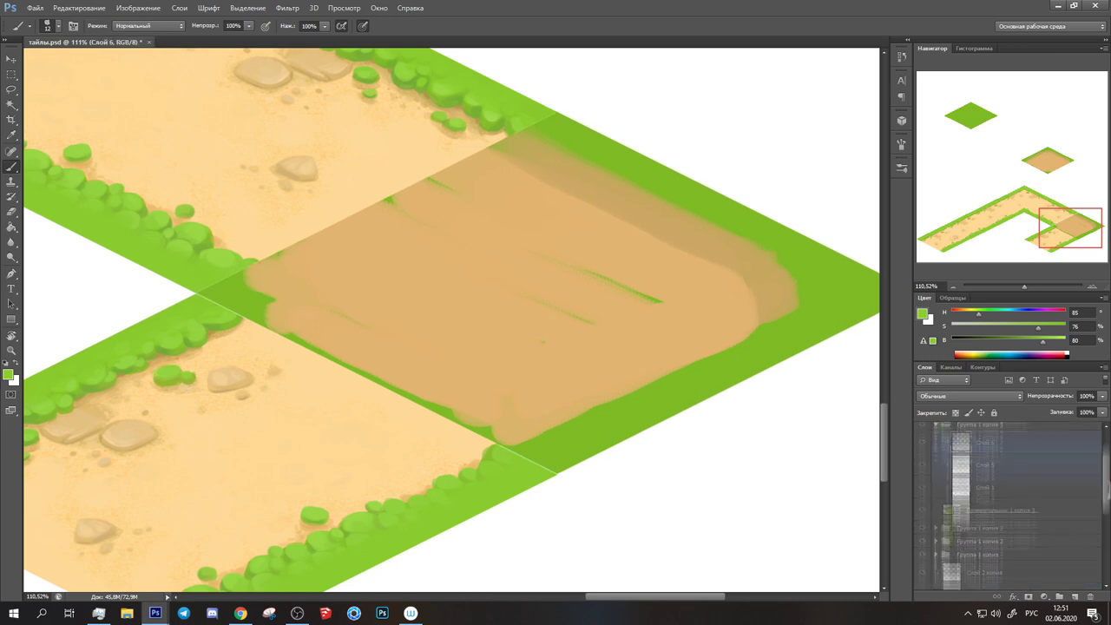
{"action": "left_click", "coordinate": [531, 308], "text": "alt"}
{"action": "scroll", "coordinate": [531, 307], "scroll_direction": "down", "scroll_amount": 3}
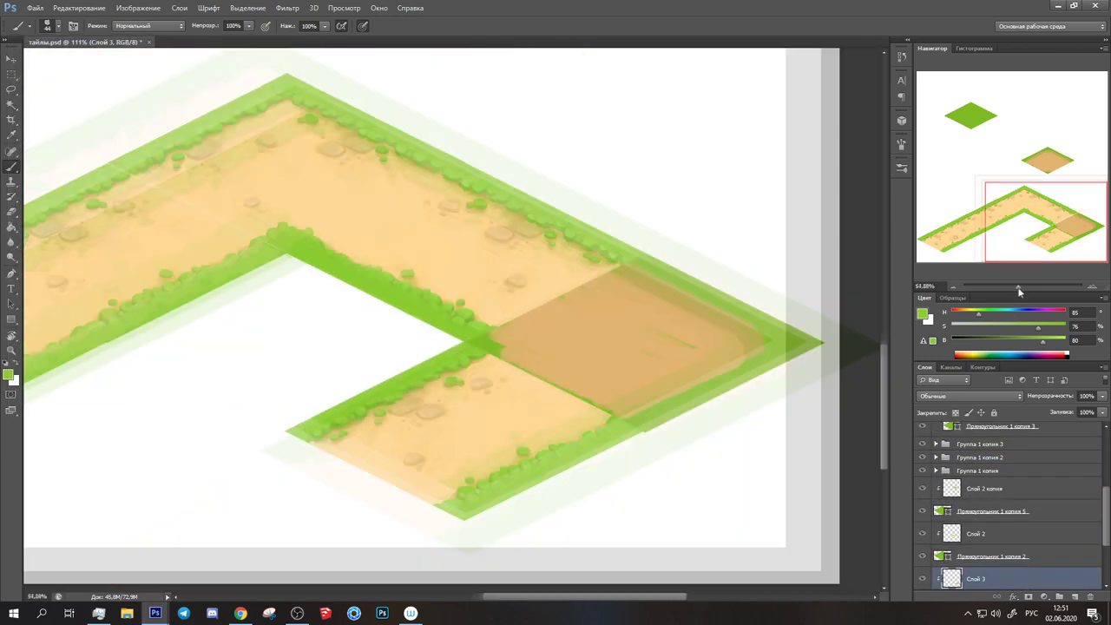
{"action": "mouse_move", "coordinate": [525, 358]}
{"action": "left_mouse_down"}
{"action": "mouse_move", "coordinate": [564, 347]}
{"action": "mouse_move", "coordinate": [642, 295]}
{"action": "mouse_move", "coordinate": [608, 374]}
{"action": "mouse_move", "coordinate": [707, 373]}
{"action": "left_mouse_up"}
{"action": "mouse_move", "coordinate": [647, 308]}
{"action": "left_mouse_down"}
{"action": "mouse_move", "coordinate": [720, 330]}
{"action": "mouse_move", "coordinate": [668, 399]}
{"action": "left_mouse_up"}
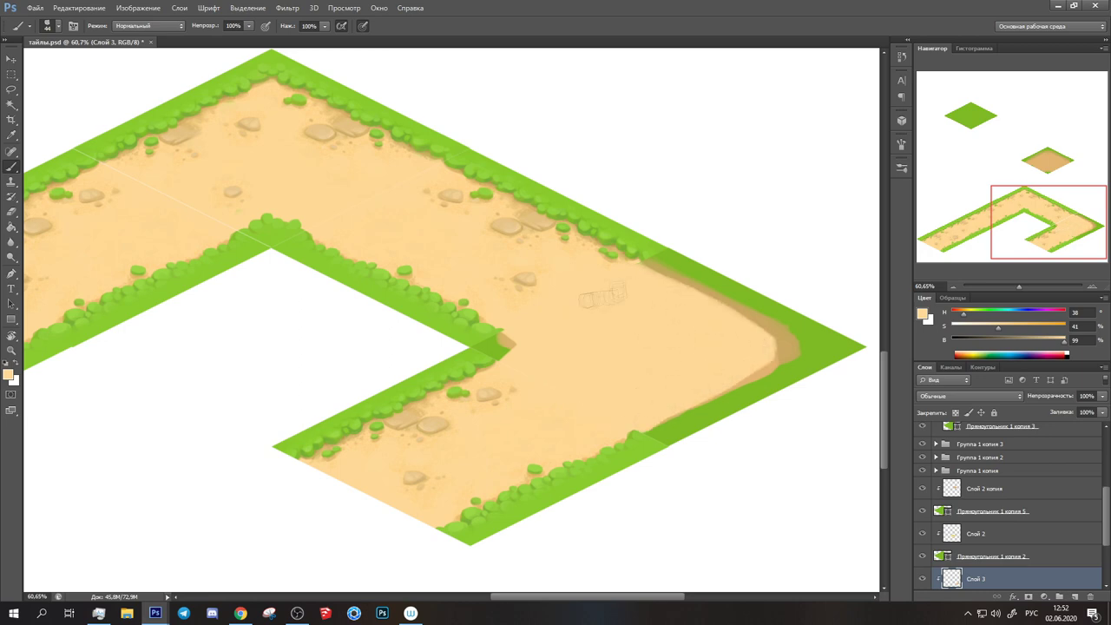
{"action": "scroll", "coordinate": [602, 296], "scroll_direction": "down", "scroll_amount": 3}
{"action": "scroll", "coordinate": [602, 296], "scroll_direction": "up", "scroll_amount": 3}
{"action": "scroll", "coordinate": [738, 300], "scroll_direction": "up", "scroll_amount": 1}
{"action": "left_click", "coordinate": [738, 299], "text": "alt"}
{"action": "left_click_drag", "start_coordinate": [759, 334], "coordinate": [560, 455]}
Clone grass clumps along the corner tile's lower-right and upper edges
{"action": "key", "text": "s"}
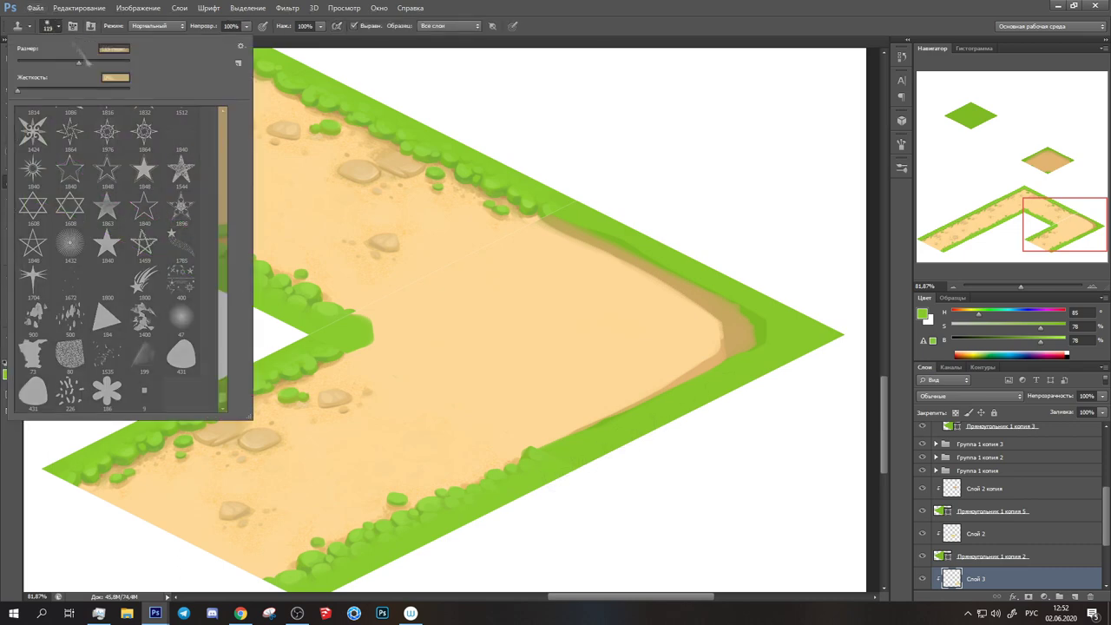
{"action": "left_click", "coordinate": [633, 409], "text": "alt"}
{"action": "left_click_drag", "start_coordinate": [682, 385], "coordinate": [612, 417]}
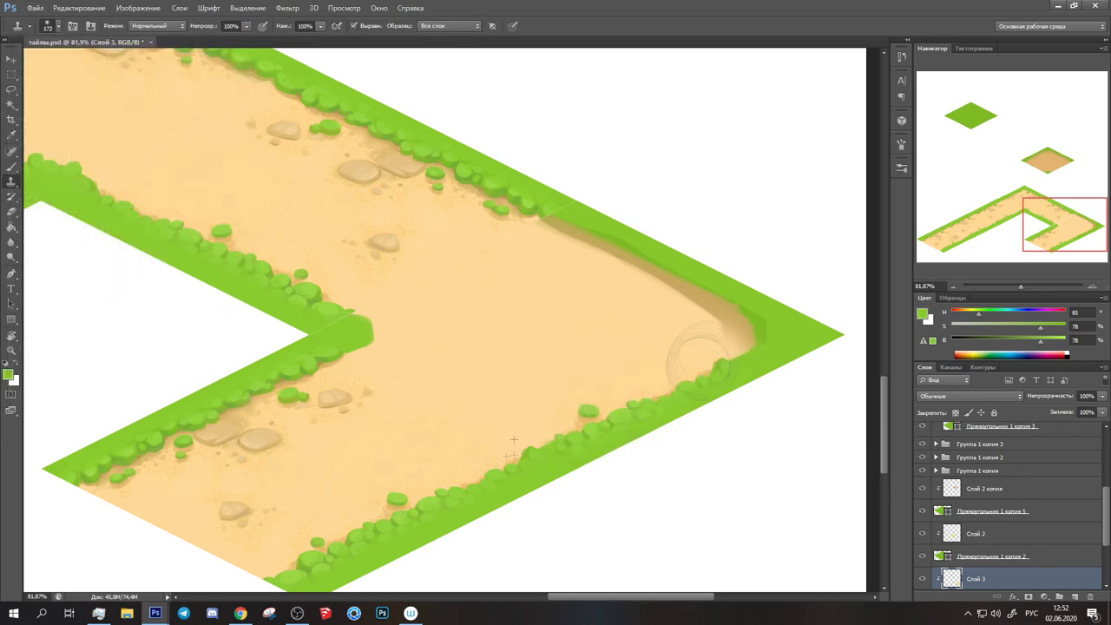
{"action": "scroll", "coordinate": [427, 260], "scroll_direction": "up", "scroll_amount": 3}
{"action": "mouse_move", "coordinate": [521, 338]}
{"action": "left_mouse_down"}
{"action": "mouse_move", "coordinate": [607, 382]}
{"action": "mouse_move", "coordinate": [673, 445]}
{"action": "left_mouse_up"}
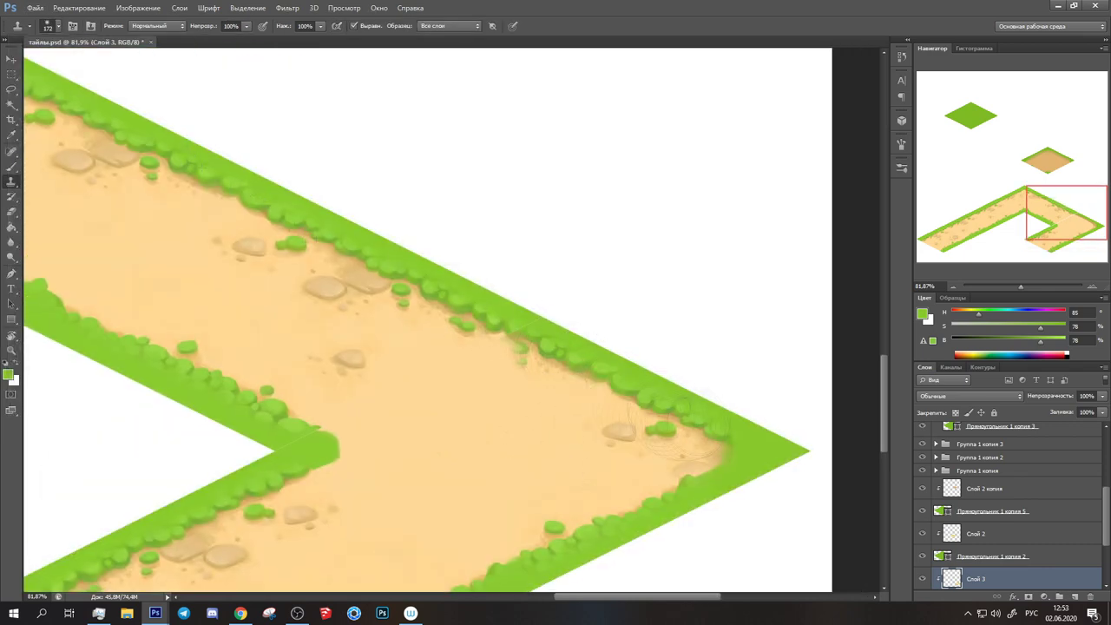
{"action": "left_click_drag", "start_coordinate": [533, 393], "coordinate": [603, 274]}
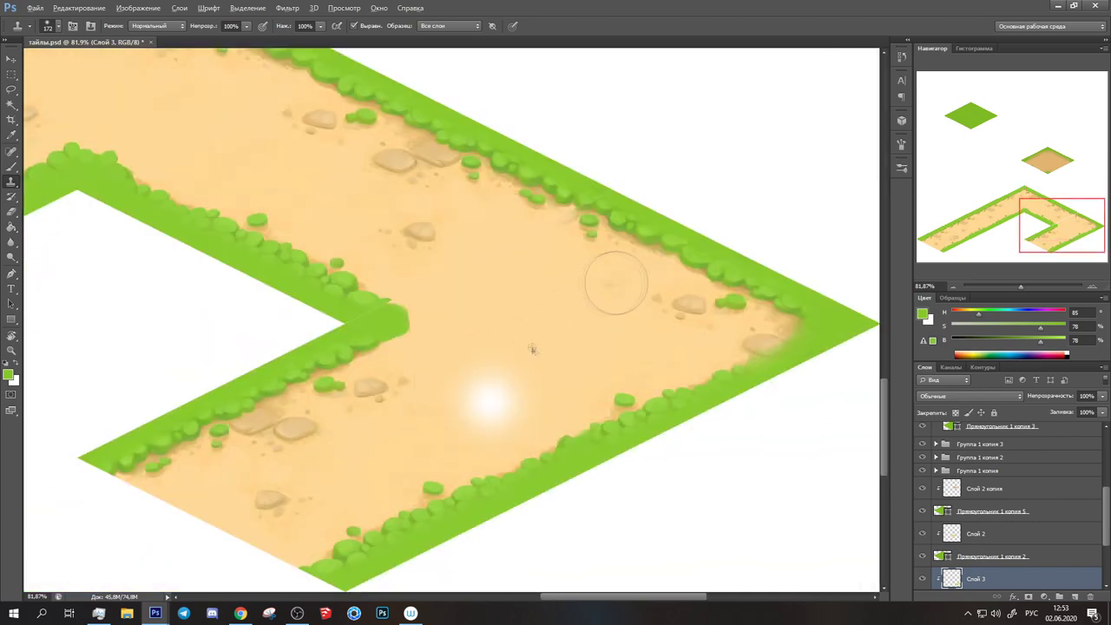
Set a small brush and sample sand and darker greens on the corner's paint layer
{"action": "key", "text": "b"}
{"action": "left_click", "coordinate": [542, 308], "text": "alt"}
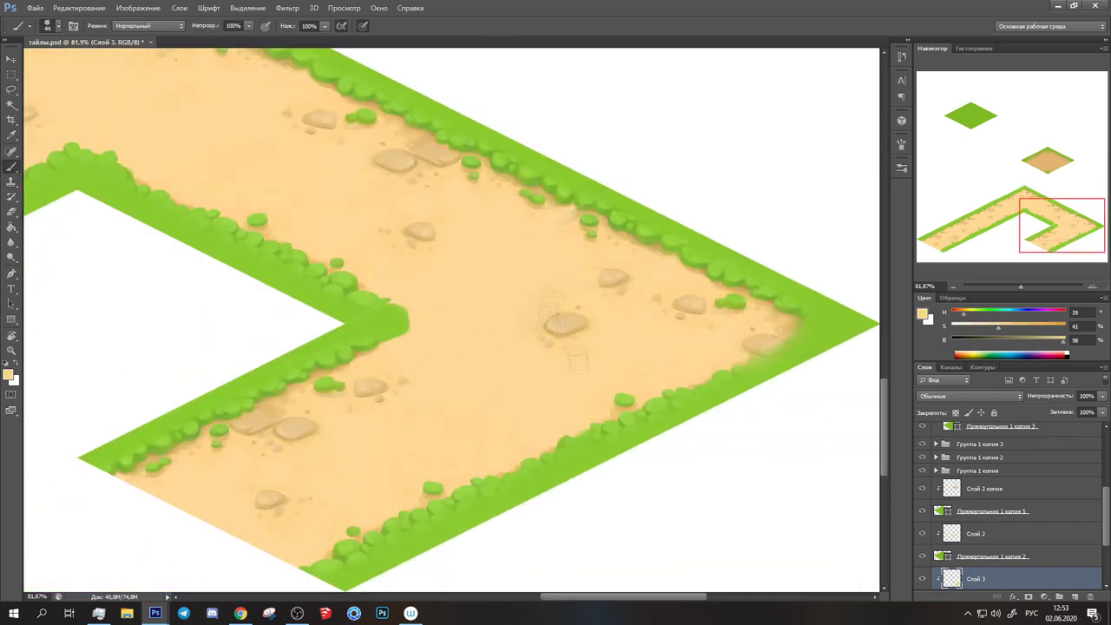
{"action": "scroll", "coordinate": [564, 327], "scroll_direction": "down", "scroll_amount": 3}
{"action": "scroll", "coordinate": [762, 178], "scroll_direction": "up", "scroll_amount": 5}
{"action": "left_click", "coordinate": [58, 26]}
{"action": "left_click", "coordinate": [408, 249]}
{"action": "left_click", "coordinate": [408, 250], "text": "alt"}
{"action": "key", "text": "bracketleft"}
{"action": "key", "text": "bracketleft"}
{"action": "key", "text": "bracketleft"}
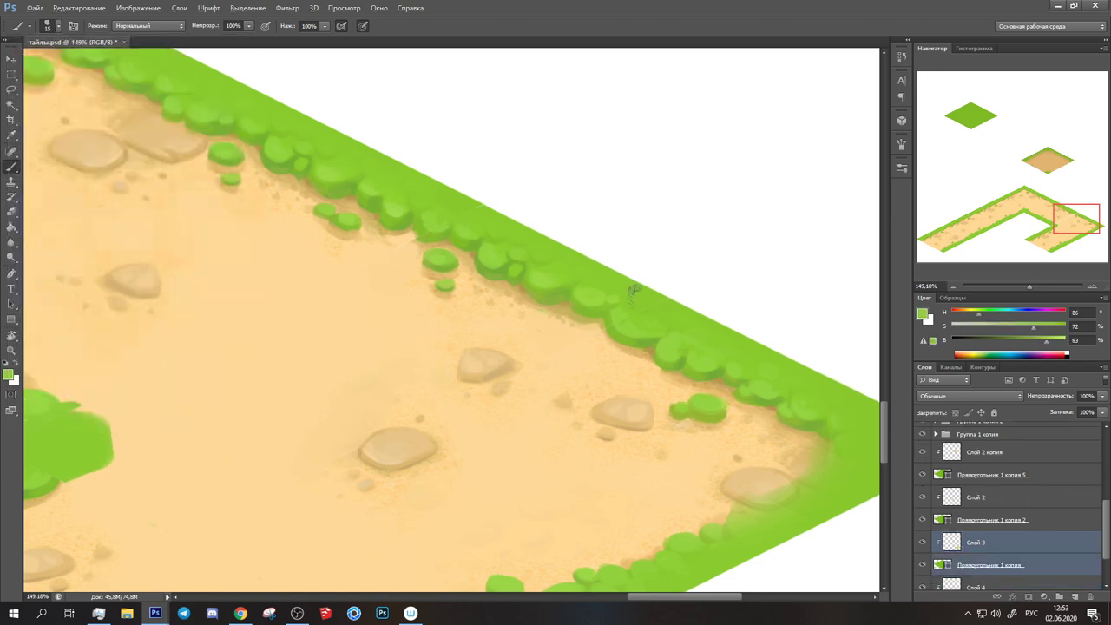
{"action": "left_click", "coordinate": [413, 249], "text": "alt"}
{"action": "left_click", "coordinate": [415, 247], "text": "alt"}
Paint grass bushes near the corner tile's right corner
{"action": "left_click_drag", "start_coordinate": [625, 312], "coordinate": [495, 165]}
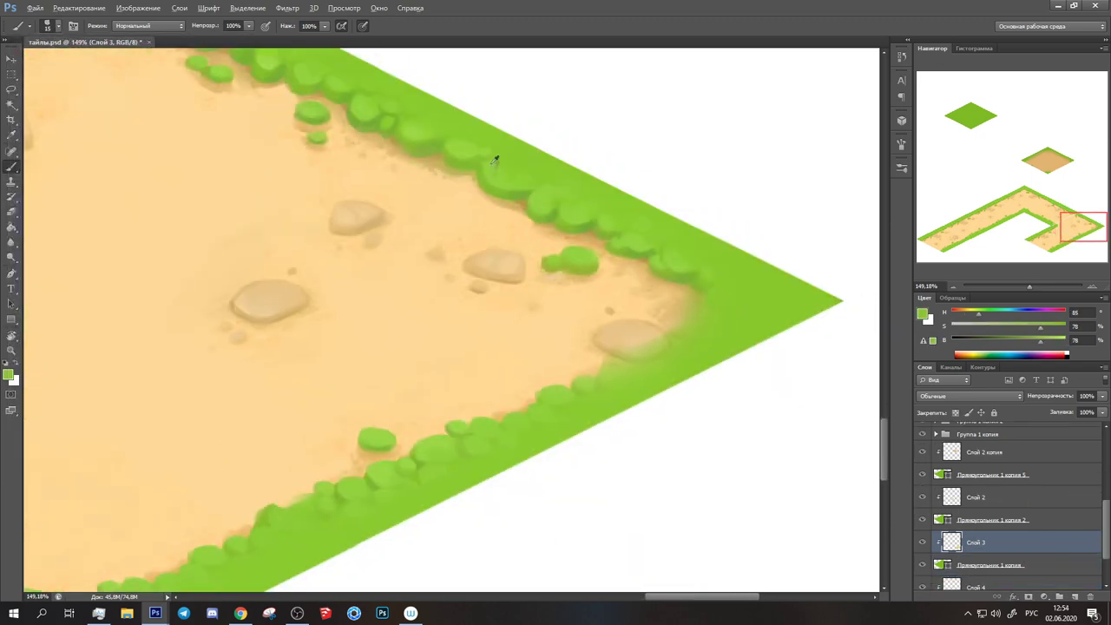
{"action": "left_click_drag", "start_coordinate": [703, 276], "coordinate": [631, 233]}
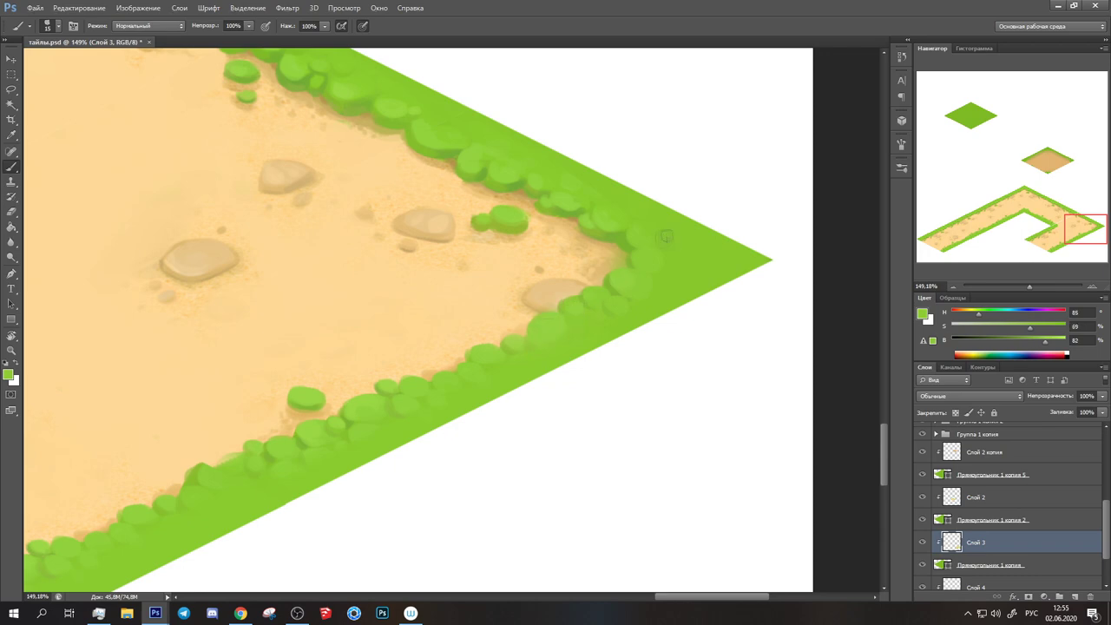
{"action": "left_click_drag", "start_coordinate": [683, 255], "coordinate": [868, 156]}
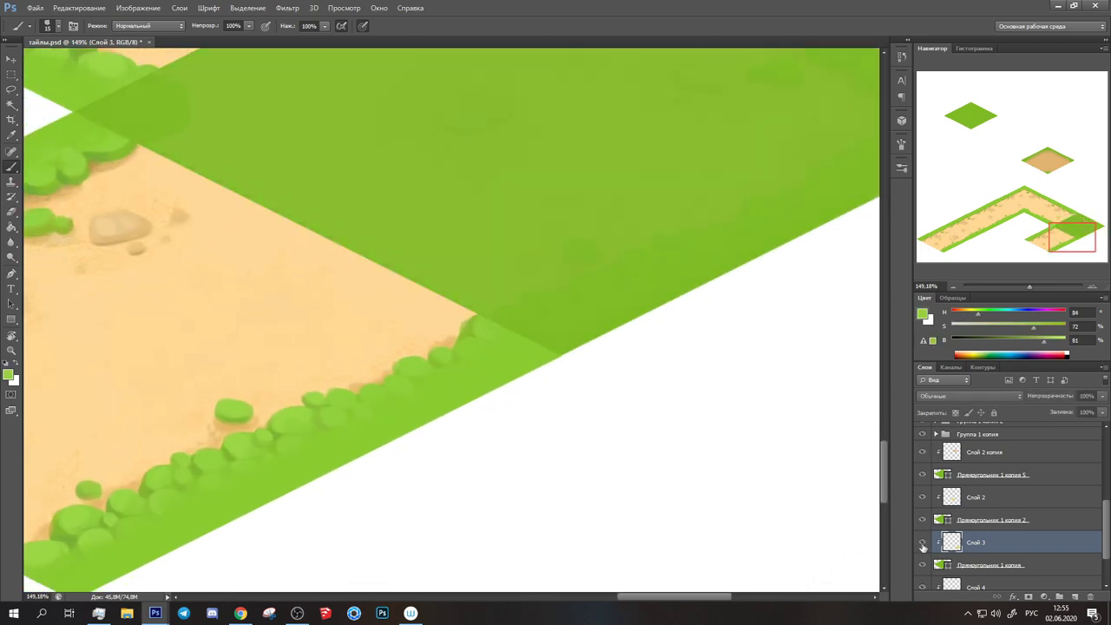
Move the green rhombus (Прямоугольник 1) into the L-shaped gap inside the path bend
{"action": "left_click_drag", "start_coordinate": [1029, 286], "coordinate": [1010, 287]}
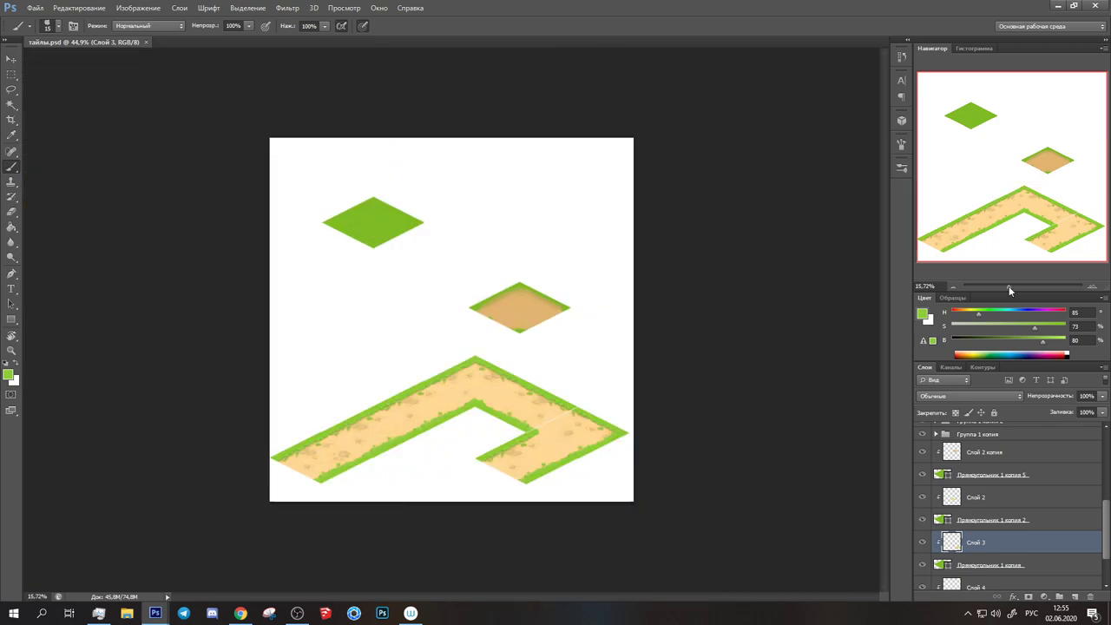
{"action": "left_click_drag", "start_coordinate": [1010, 288], "coordinate": [1025, 287]}
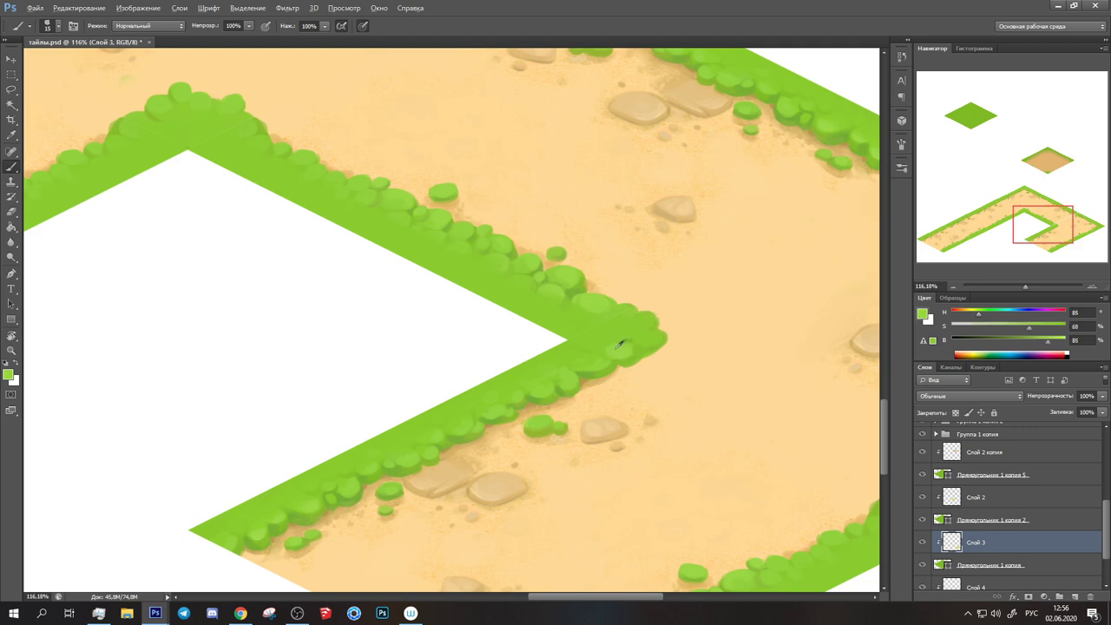
{"action": "left_click", "coordinate": [638, 351], "text": "alt"}
{"action": "left_click_drag", "start_coordinate": [1025, 287], "coordinate": [1017, 288]}
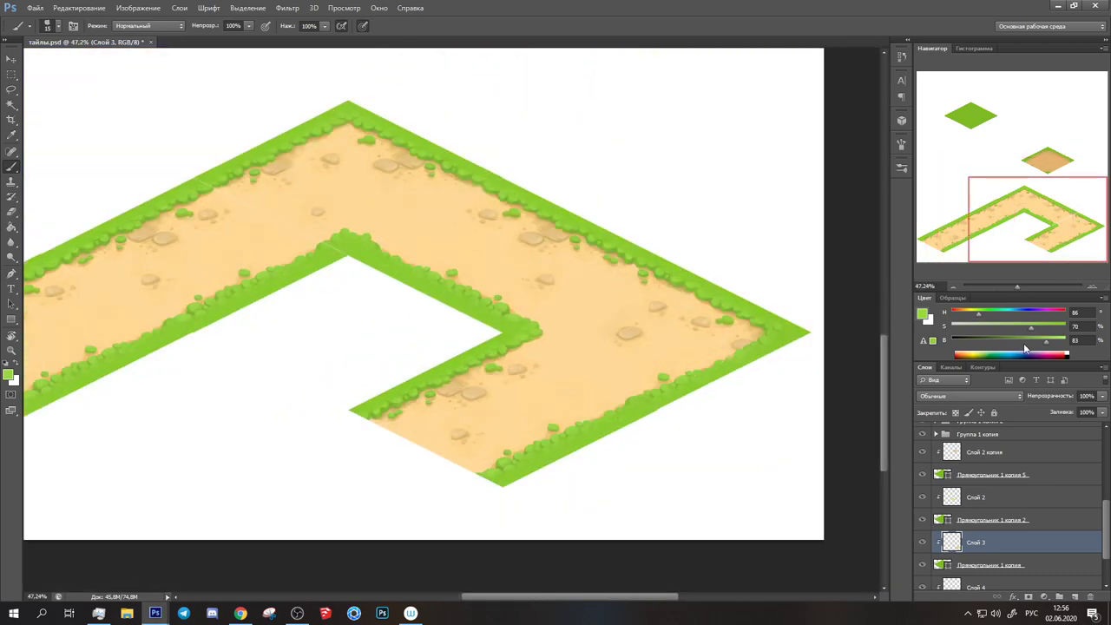
{"action": "scroll", "coordinate": [520, 303], "scroll_direction": "down", "scroll_amount": 2}
{"action": "left_click_drag", "start_coordinate": [358, 202], "coordinate": [484, 446]}
{"action": "scroll", "coordinate": [486, 434], "scroll_direction": "up", "scroll_amount": 3}
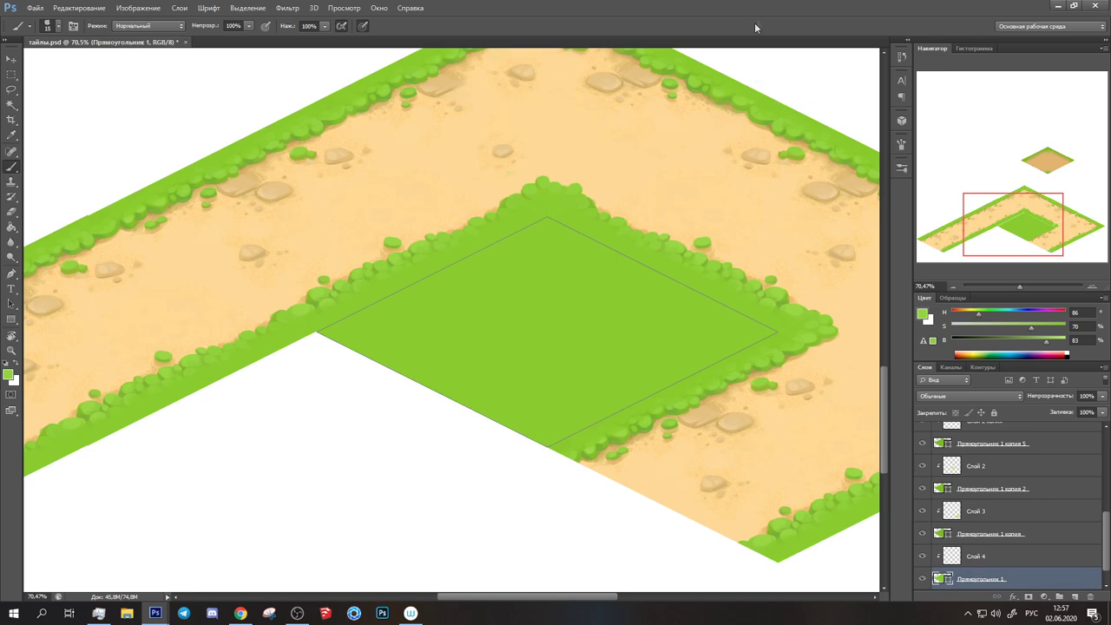
Dab faint grass clumps on Слой 4, then Alt-drag a field tile copy to the lower left
{"action": "left_click", "coordinate": [975, 555]}
{"action": "left_click_drag", "start_coordinate": [1020, 287], "coordinate": [1021, 289]}
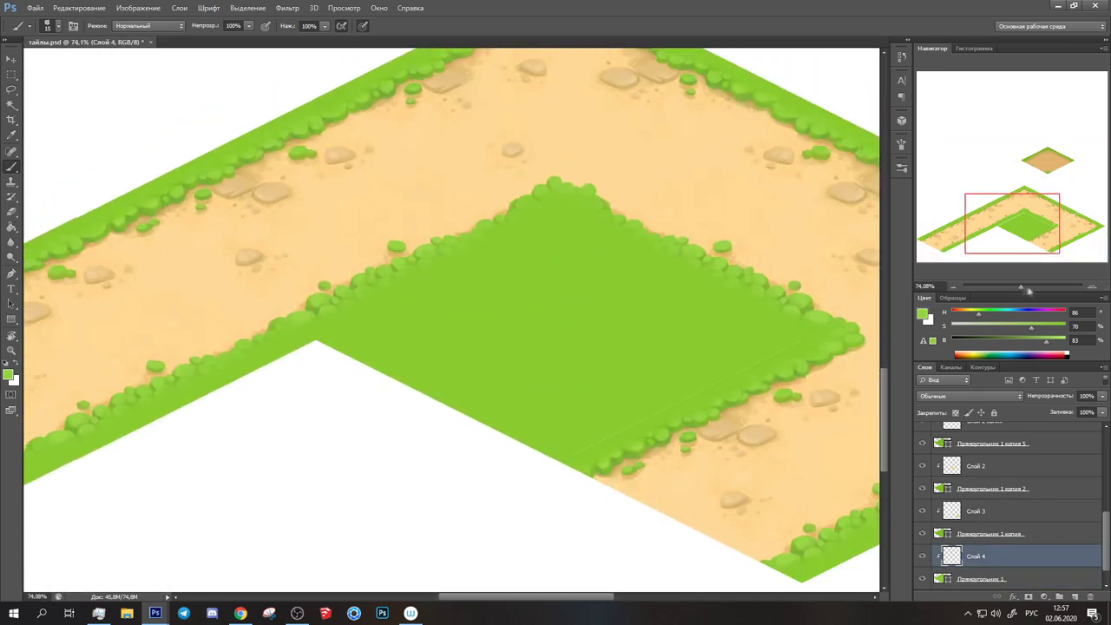
{"action": "key", "text": "alt+bracketleft"}
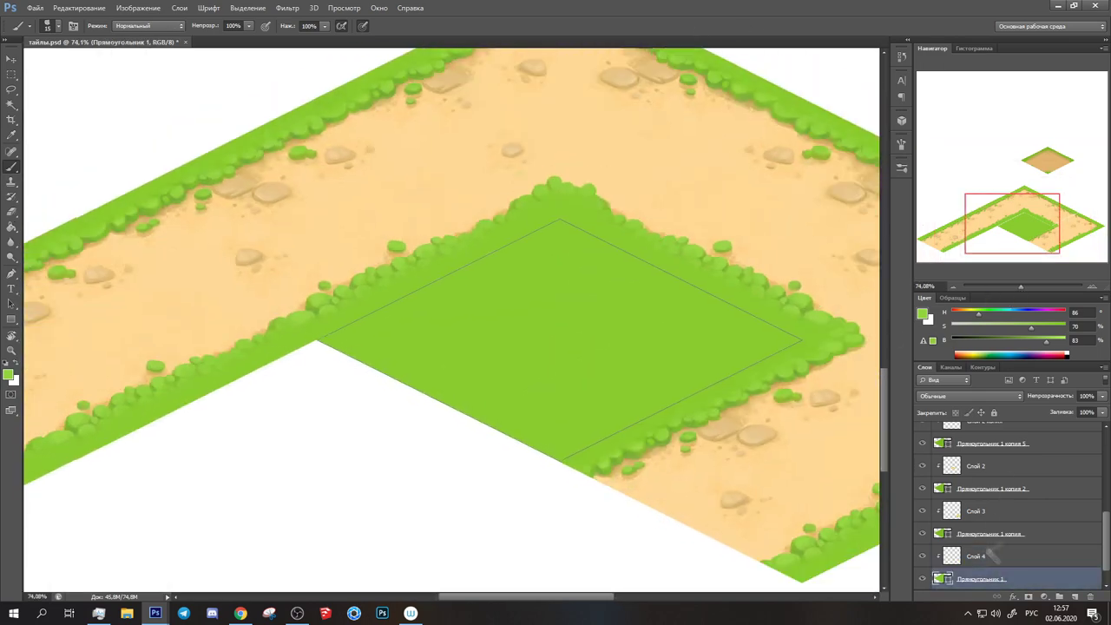
{"action": "left_click", "coordinate": [993, 563]}
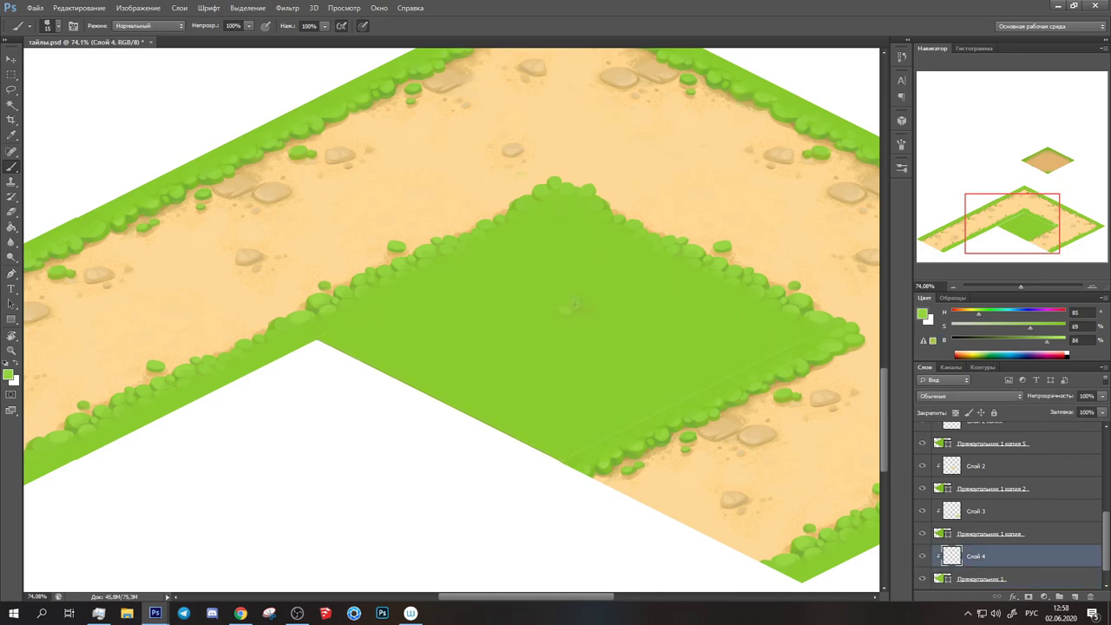
{"action": "scroll", "coordinate": [574, 302], "scroll_direction": "down", "scroll_amount": 5}
{"action": "scroll", "coordinate": [607, 330], "scroll_direction": "up", "scroll_amount": 7}
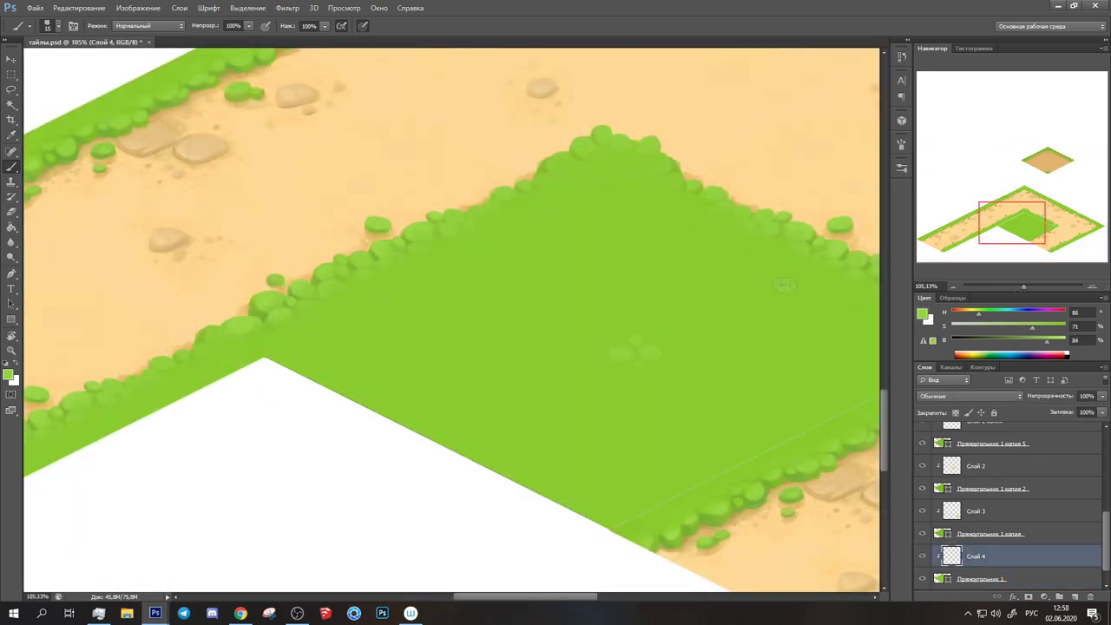
{"action": "scroll", "coordinate": [782, 284], "scroll_direction": "down", "scroll_amount": 5}
{"action": "scroll", "coordinate": [673, 314], "scroll_direction": "up", "scroll_amount": 3}
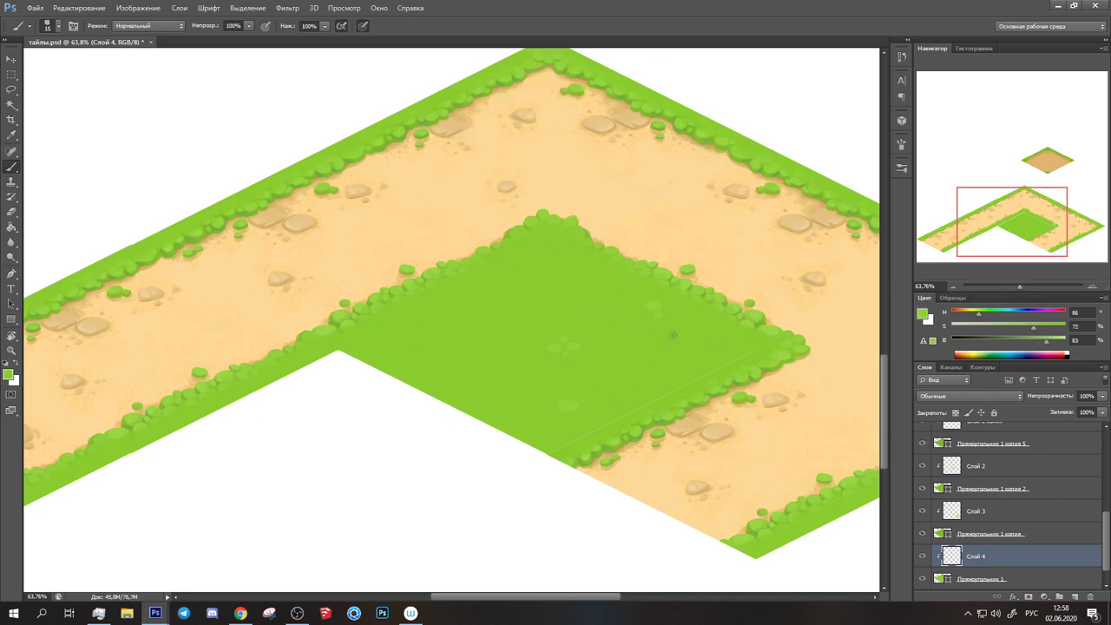
{"action": "left_click", "coordinate": [988, 576], "text": "shift"}
{"action": "left_click_drag", "start_coordinate": [681, 308], "coordinate": [473, 447]}
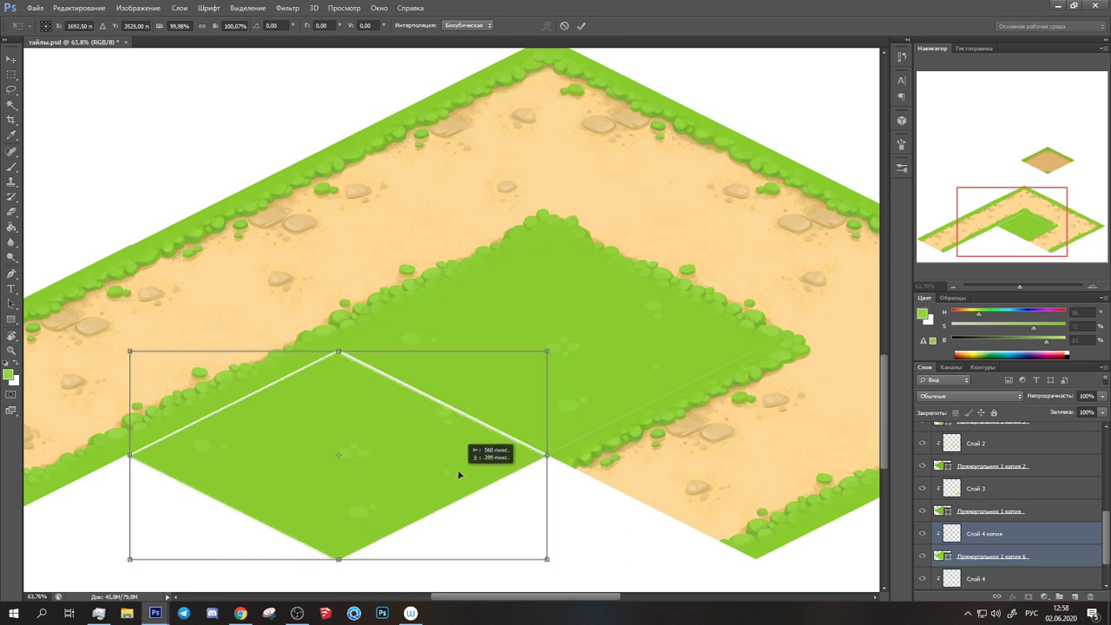
Keep only the copied paint layer selected and zoom out to the whole tile set
{"action": "scroll", "coordinate": [473, 447], "scroll_direction": "down", "scroll_amount": 1}
{"action": "left_click", "coordinate": [468, 383], "text": "ctrl"}
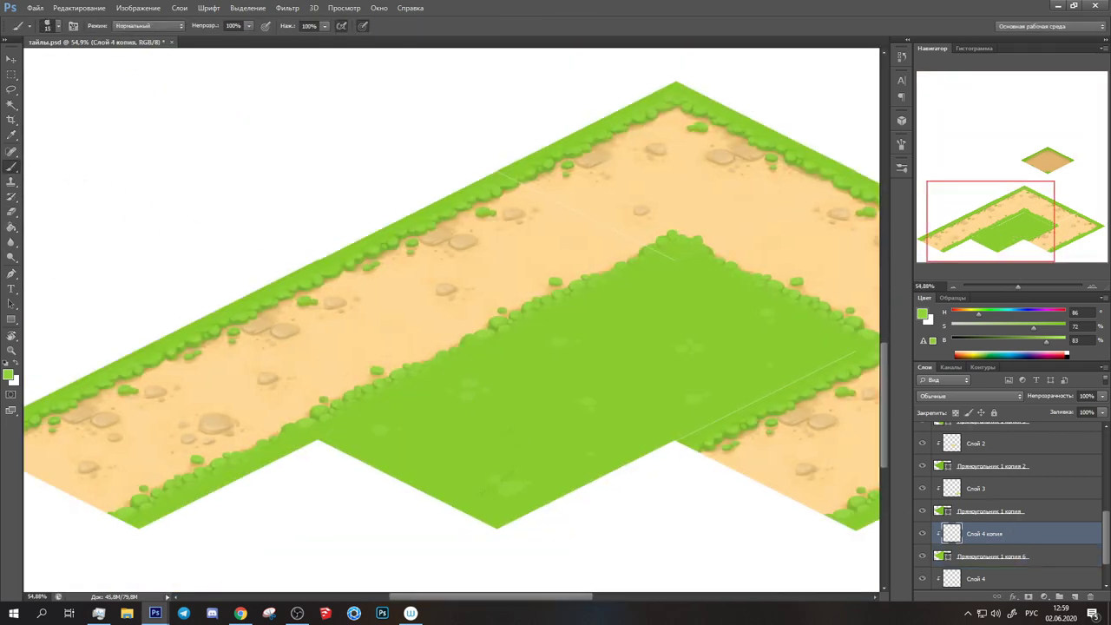
{"action": "key", "text": "e"}
{"action": "key", "text": "b"}
{"action": "left_click_drag", "start_coordinate": [1017, 287], "coordinate": [1014, 287]}
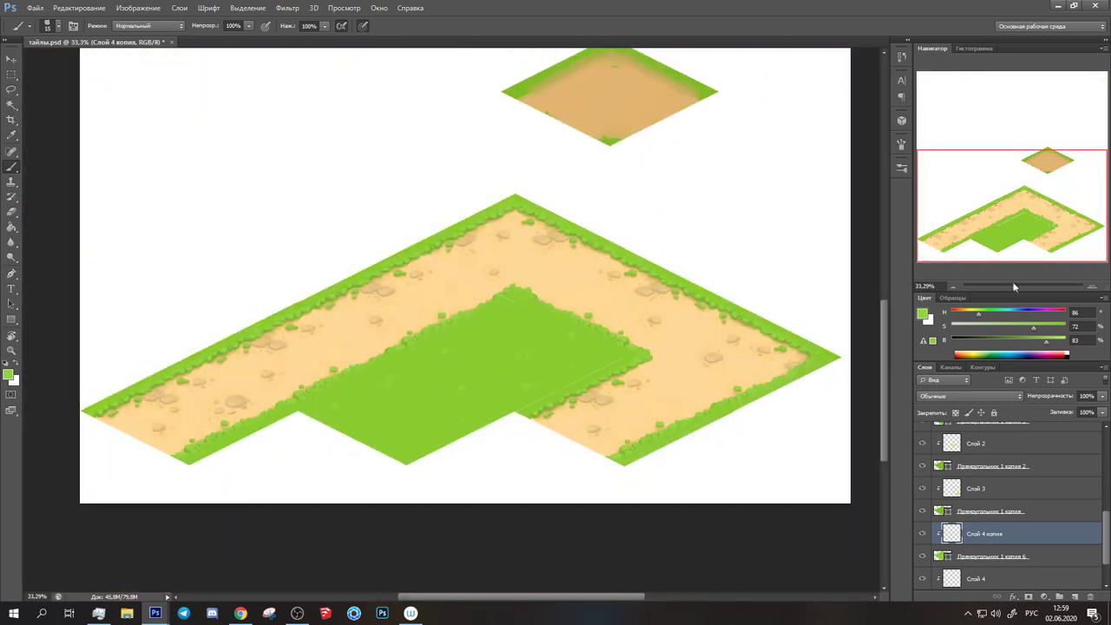
Move the copied path strip below the green field and select its Слой 6 layer
{"action": "left_click", "coordinate": [979, 515]}
{"action": "key", "text": "ctrl+t"}
{"action": "left_click_drag", "start_coordinate": [486, 408], "coordinate": [515, 456]}
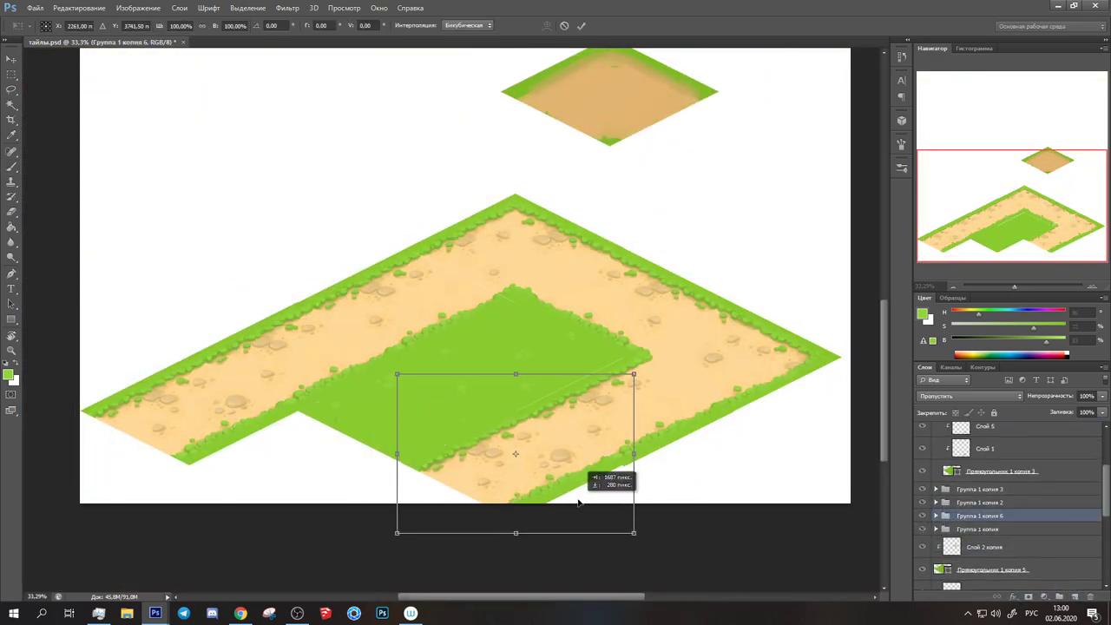
{"action": "key", "text": "Return"}
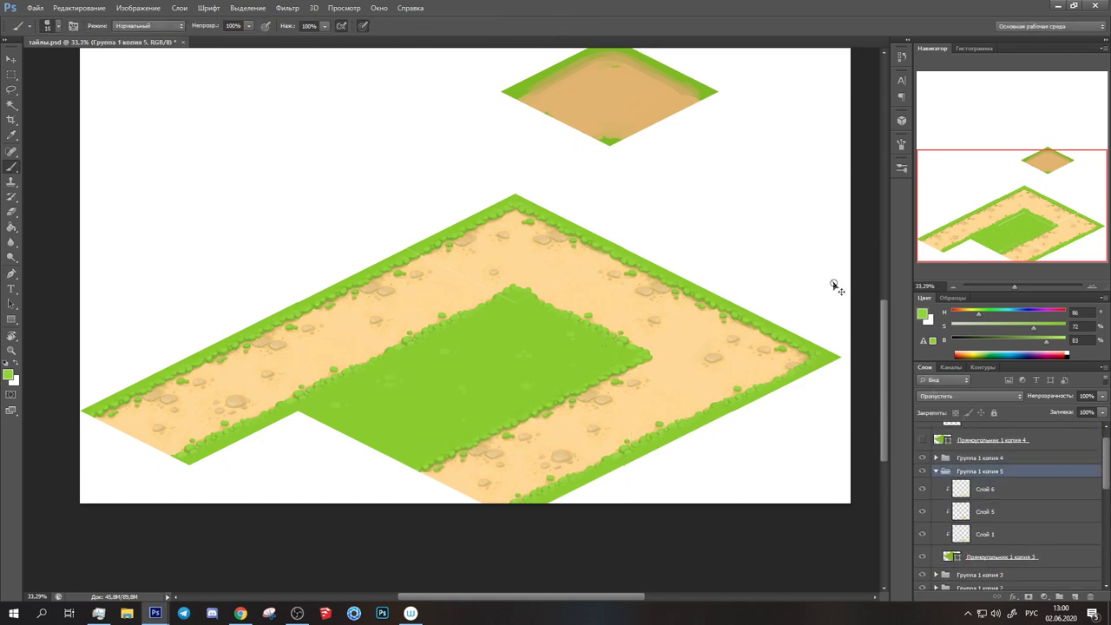
{"action": "scroll", "coordinate": [556, 430], "scroll_direction": "up", "scroll_amount": 3}
{"action": "left_click", "coordinate": [986, 489]}
{"action": "left_click", "coordinate": [396, 402], "text": "ctrl"}
{"action": "left_click_drag", "start_coordinate": [1022, 286], "coordinate": [1012, 287]}
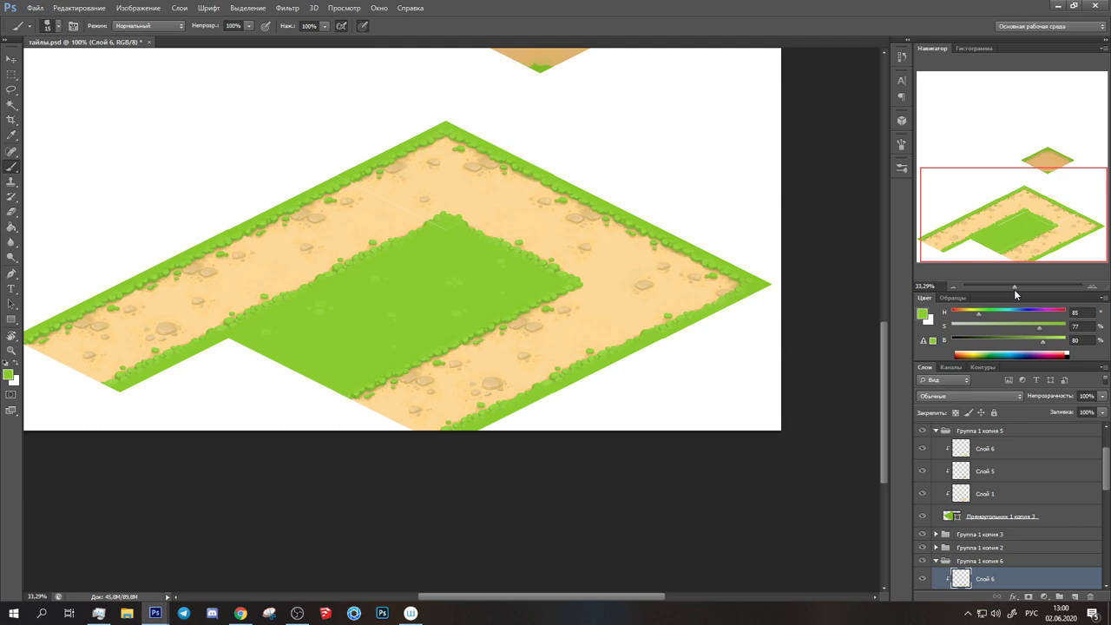
Crop outward to enlarge the canvas upward and apply the new size
{"action": "key", "text": "c"}
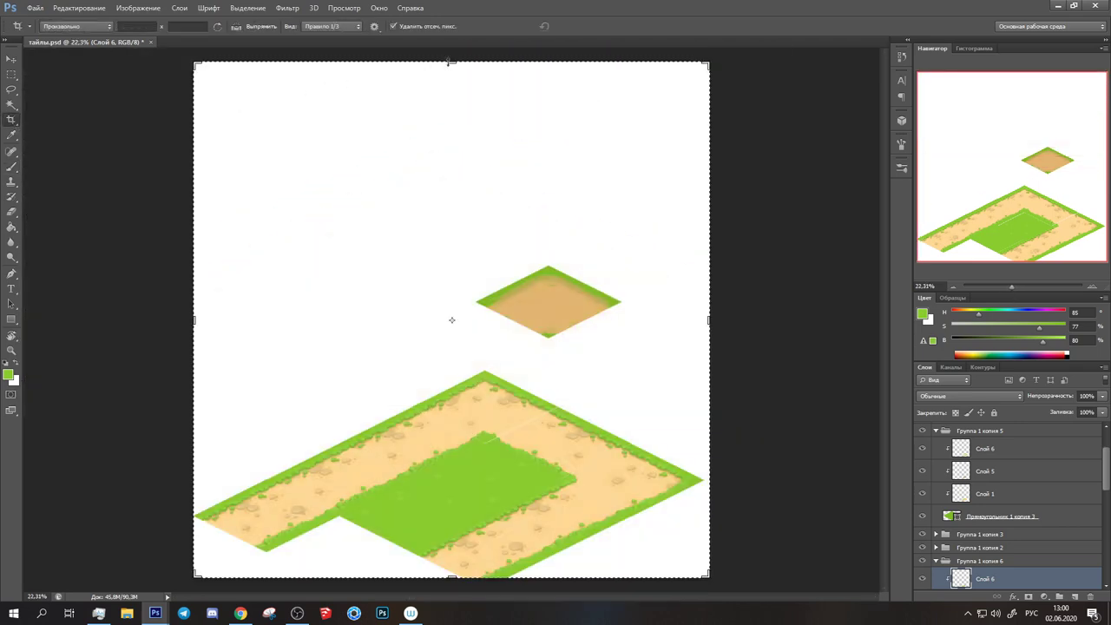
{"action": "left_click_drag", "start_coordinate": [736, 517], "coordinate": [728, 329]}
{"action": "key", "text": "v"}
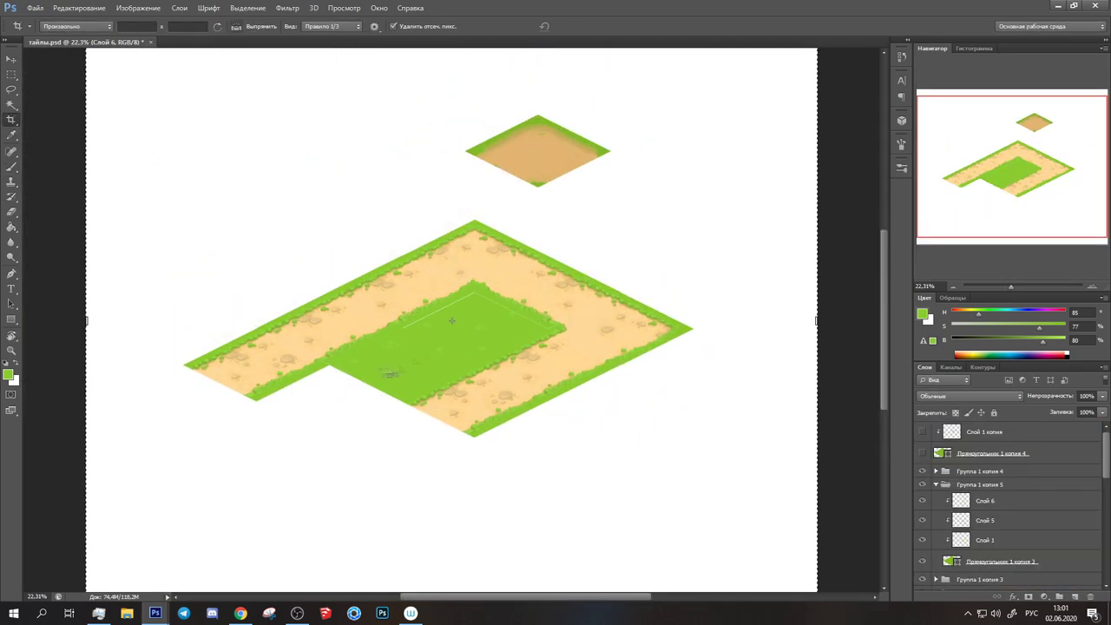
{"action": "left_click", "coordinate": [674, 228]}
Duplicate the green field tile and move a path strip copy down-left along the field
{"action": "left_click_drag", "start_coordinate": [469, 422], "coordinate": [388, 453]}
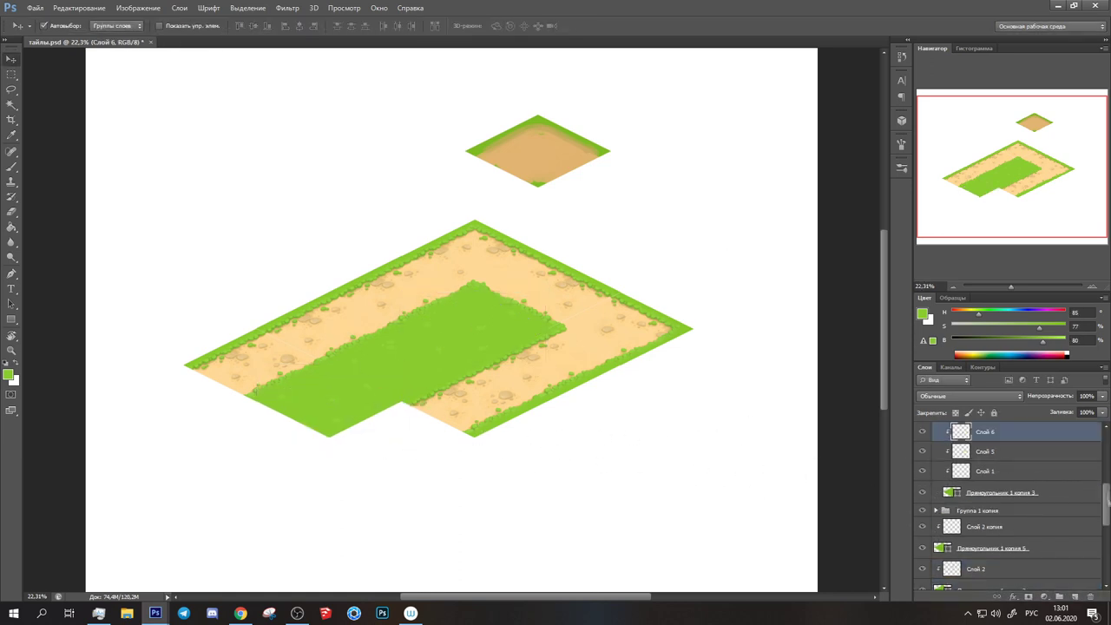
{"action": "key", "text": "Escape"}
{"action": "key", "text": "ctrl+t"}
{"action": "left_click_drag", "start_coordinate": [542, 426], "coordinate": [467, 469]}
{"action": "key", "text": "Return"}
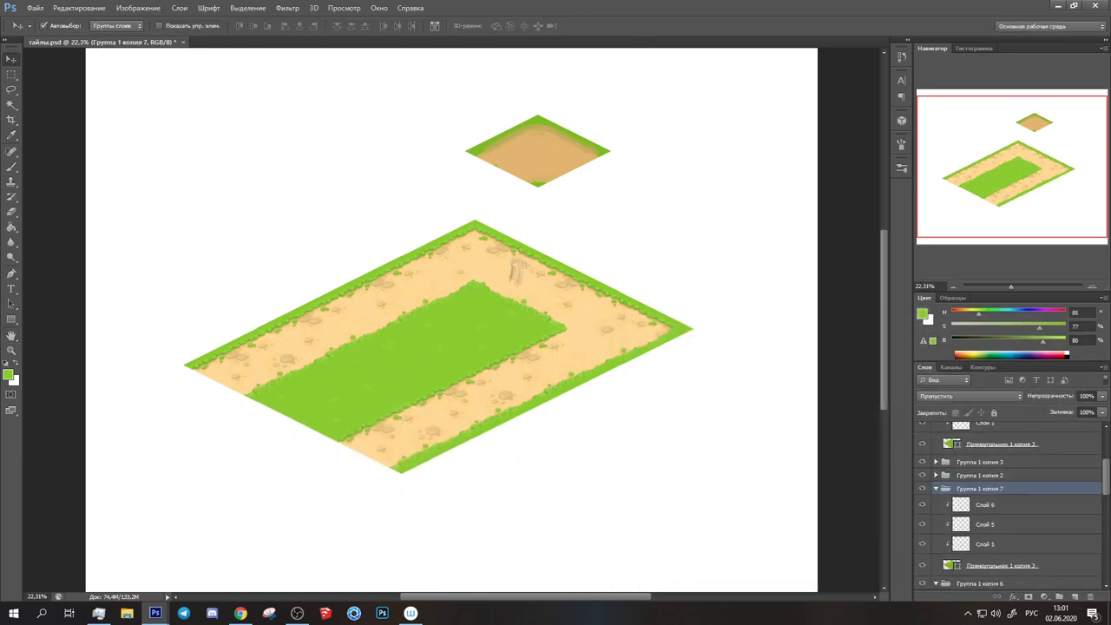
Duplicate the Слой 2 tile piece with its rectangle layer and move the copy down-left
{"action": "left_click", "coordinate": [484, 261]}
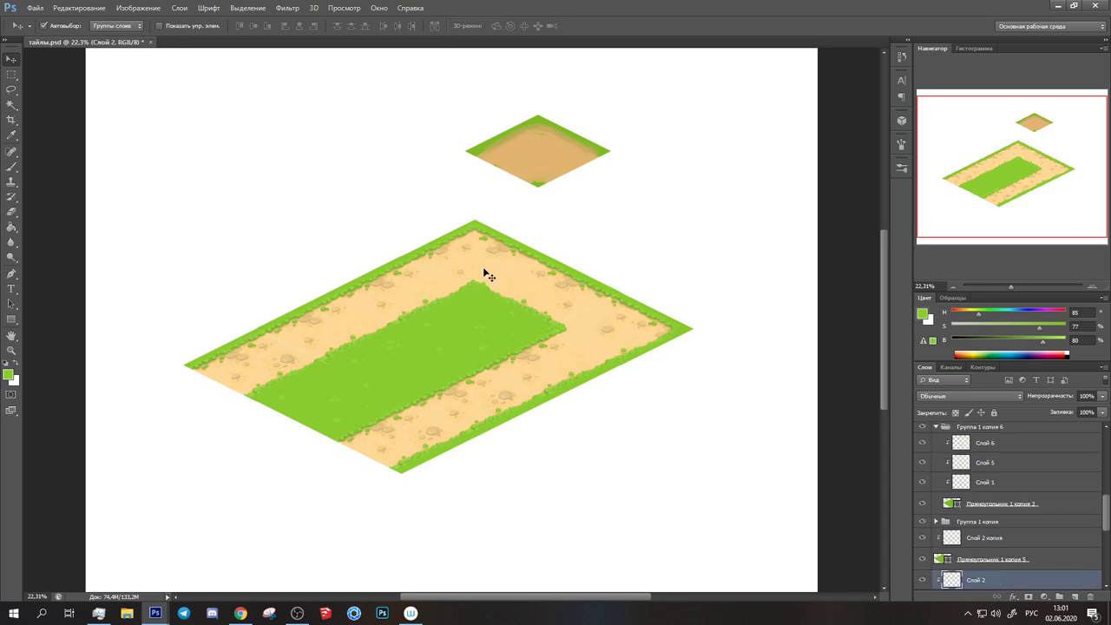
{"action": "left_click", "coordinate": [989, 559], "text": "ctrl"}
{"action": "key", "text": "ctrl+j"}
{"action": "left_click", "coordinate": [84, 8]}
{"action": "left_click", "coordinate": [99, 207]}
{"action": "left_click_drag", "start_coordinate": [520, 260], "coordinate": [379, 502]}
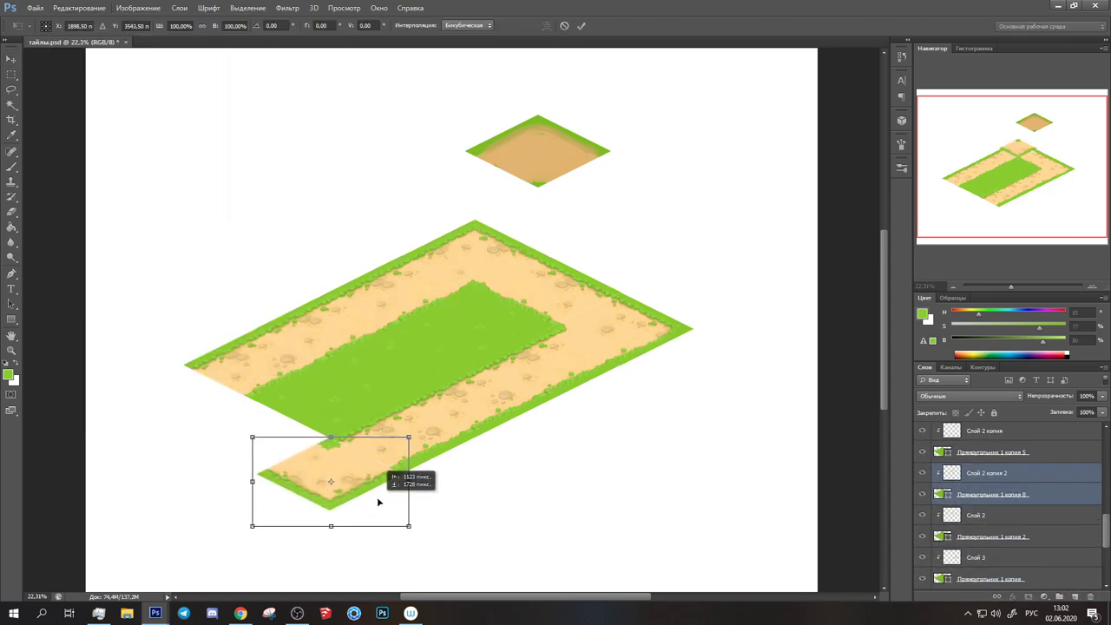
{"action": "scroll", "coordinate": [251, 540], "scroll_direction": "up", "scroll_amount": 5}
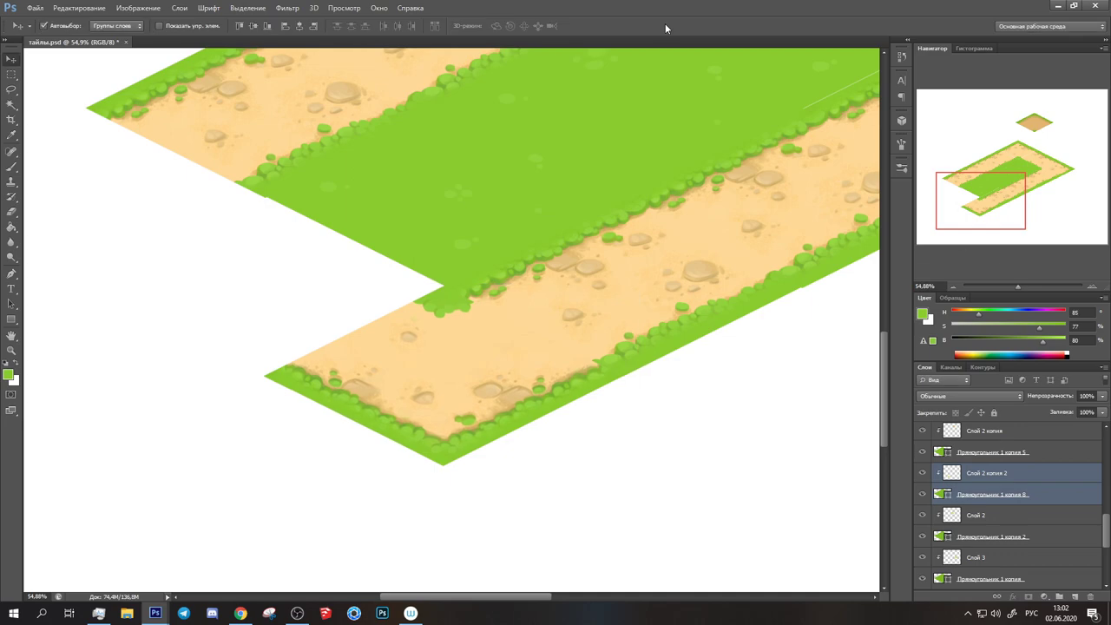
{"action": "scroll", "coordinate": [520, 347], "scroll_direction": "down", "scroll_amount": 5}
Duplicate the next path piece and move the copy to the left end of the path
{"action": "left_click", "coordinate": [977, 557]}
{"action": "key", "text": "ctrl+j"}
{"action": "left_click", "coordinate": [85, 8]}
{"action": "left_click", "coordinate": [99, 208]}
{"action": "left_click_drag", "start_coordinate": [373, 286], "coordinate": [272, 271]}
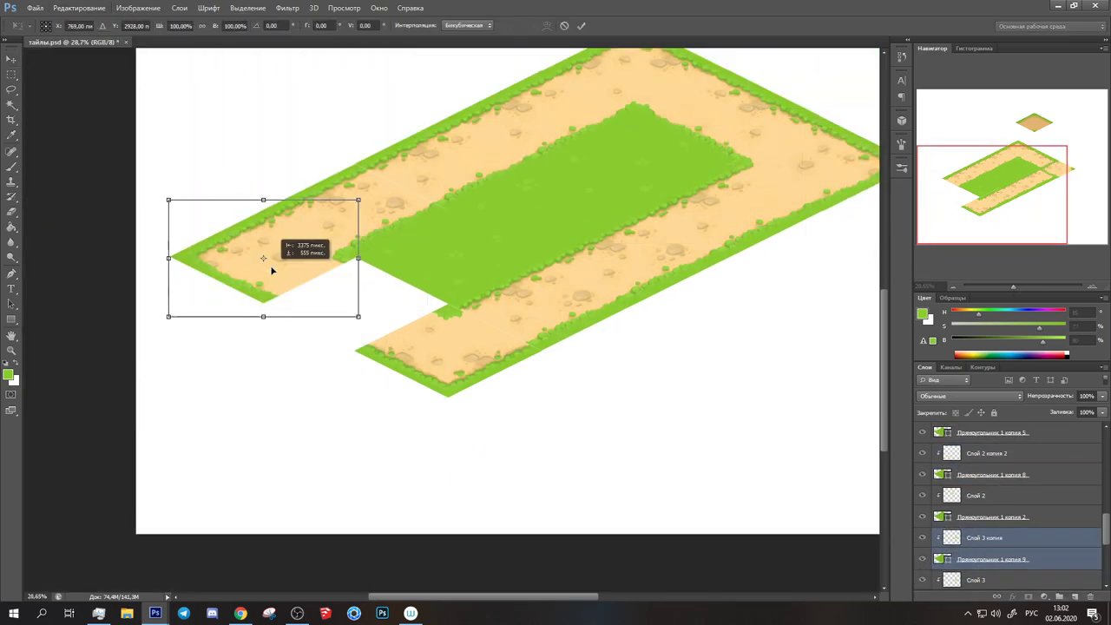
{"action": "key", "text": "Return"}
{"action": "scroll", "coordinate": [272, 270], "scroll_direction": "up", "scroll_amount": 9}
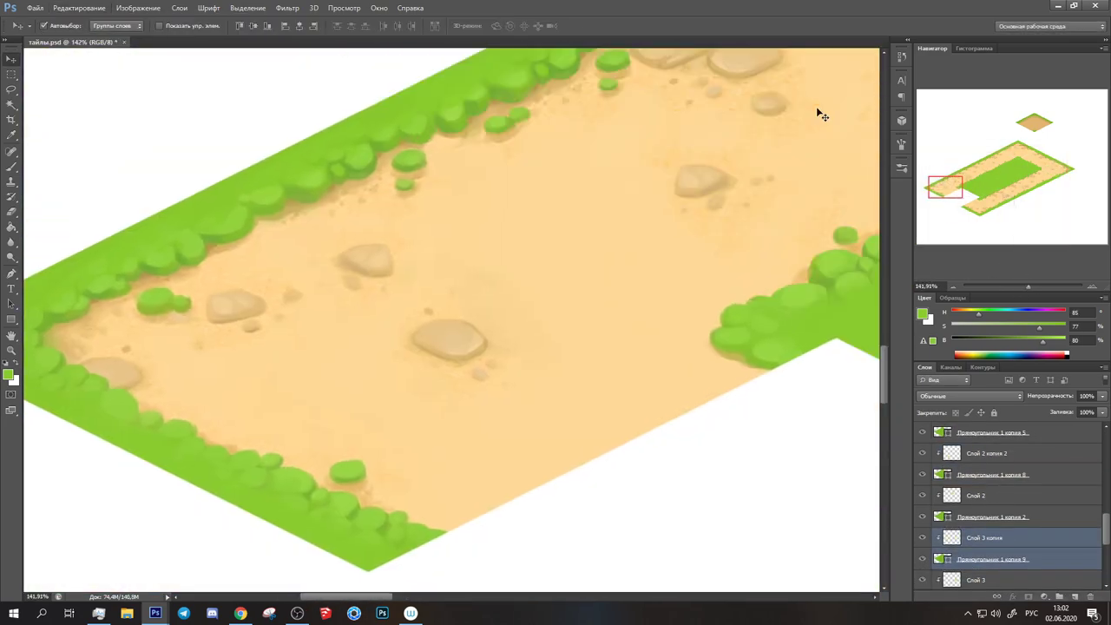
{"action": "scroll", "coordinate": [821, 114], "scroll_direction": "down", "scroll_amount": 8}
{"action": "scroll", "coordinate": [739, 191], "scroll_direction": "up", "scroll_amount": 2}
{"action": "scroll", "coordinate": [1007, 503], "scroll_direction": "up", "scroll_amount": 5}
Duplicate the path strip group, flip the copy, and move it down to close the loop
{"action": "left_click", "coordinate": [85, 7]}
{"action": "left_click", "coordinate": [99, 224]}
{"action": "left_click", "coordinate": [329, 355]}
{"action": "left_click", "coordinate": [84, 8]}
{"action": "left_click", "coordinate": [99, 224]}
{"action": "left_click", "coordinate": [343, 365]}
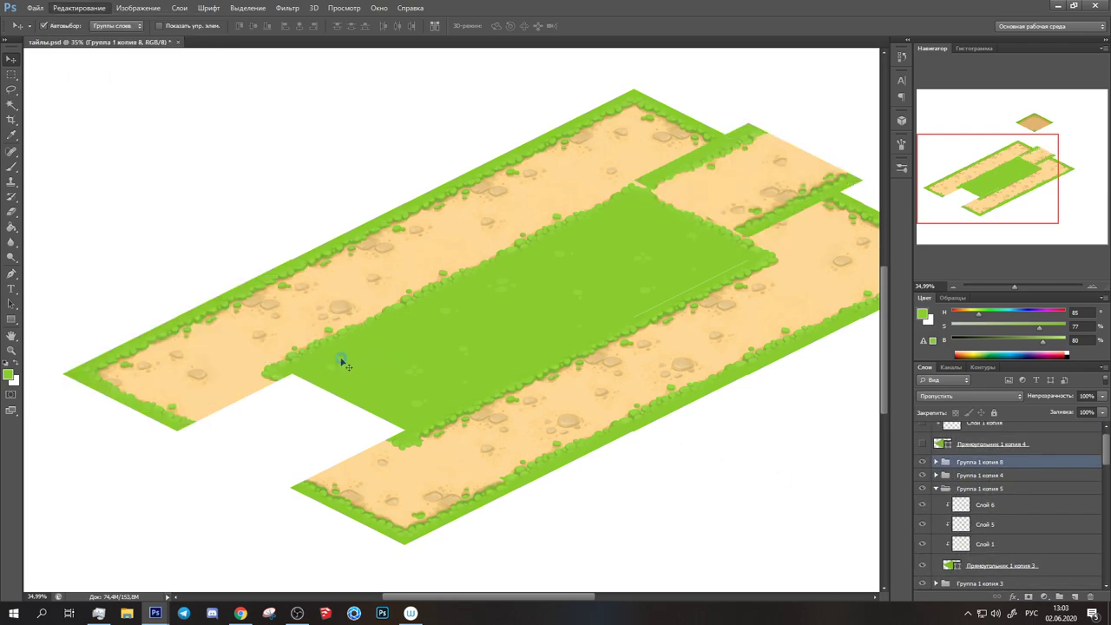
{"action": "left_click_drag", "start_coordinate": [342, 364], "coordinate": [325, 487]}
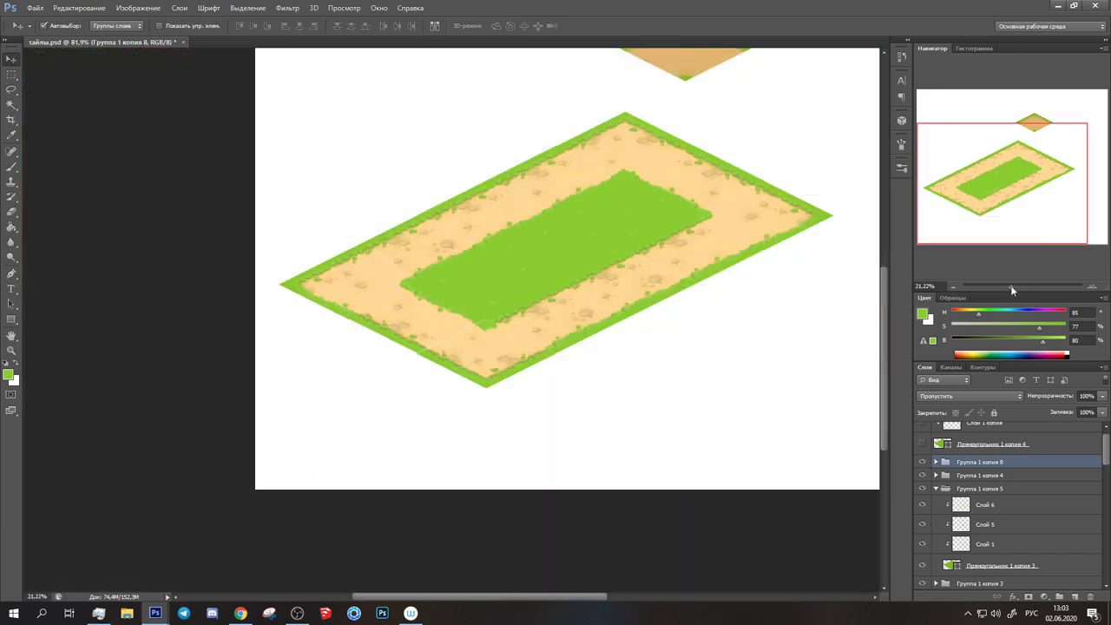
On Слой 2 копия 2, brush sand over the lower-edge stones and the stray grass blob
{"action": "left_click_drag", "start_coordinate": [1013, 285], "coordinate": [1021, 284]}
{"action": "scroll", "coordinate": [998, 521], "scroll_direction": "down", "scroll_amount": 3}
{"action": "left_click", "coordinate": [992, 579]}
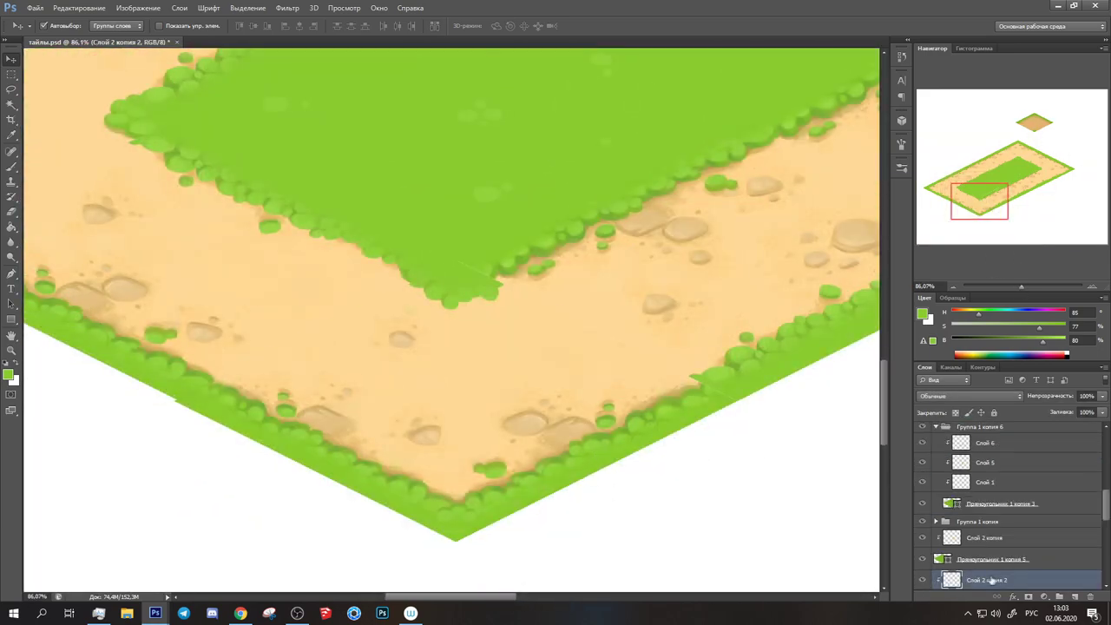
{"action": "key", "text": "b"}
{"action": "left_click_drag", "start_coordinate": [608, 404], "coordinate": [504, 430]}
{"action": "left_click_drag", "start_coordinate": [329, 408], "coordinate": [426, 434]}
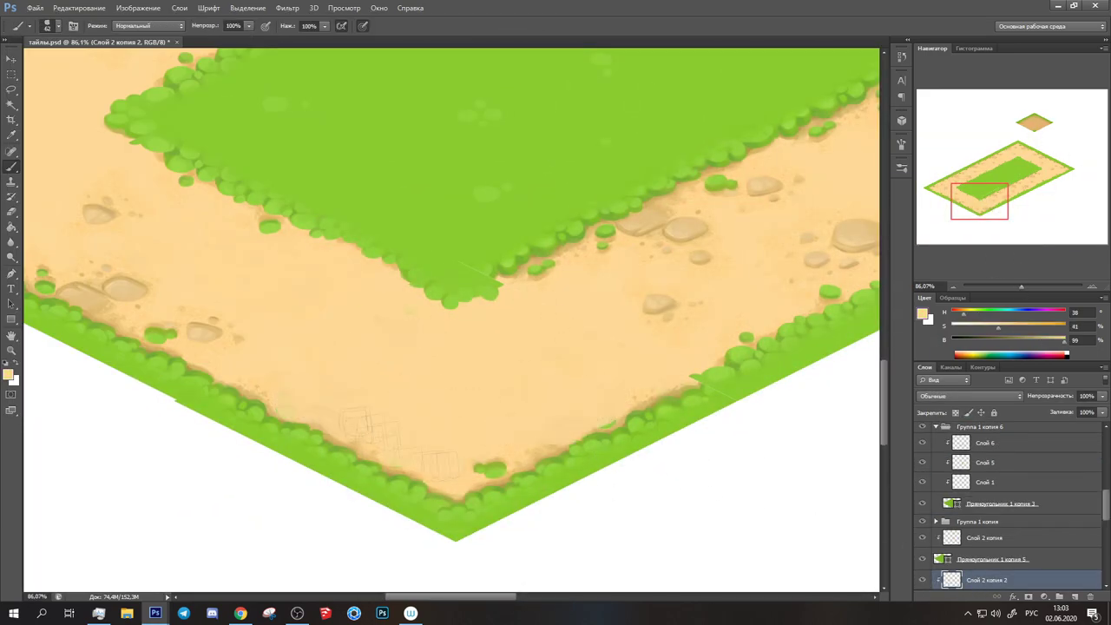
{"action": "scroll", "coordinate": [531, 374], "scroll_direction": "down", "scroll_amount": 3}
Clone bushy grass along the lower border to clean up the grass edge
{"action": "key", "text": "s"}
{"action": "left_click_drag", "start_coordinate": [531, 374], "coordinate": [533, 384]}
{"action": "mouse_move", "coordinate": [373, 381]}
{"action": "left_mouse_down"}
{"action": "mouse_move", "coordinate": [350, 377]}
{"action": "mouse_move", "coordinate": [396, 409]}
{"action": "mouse_move", "coordinate": [377, 408]}
{"action": "mouse_move", "coordinate": [276, 474]}
{"action": "left_mouse_up"}
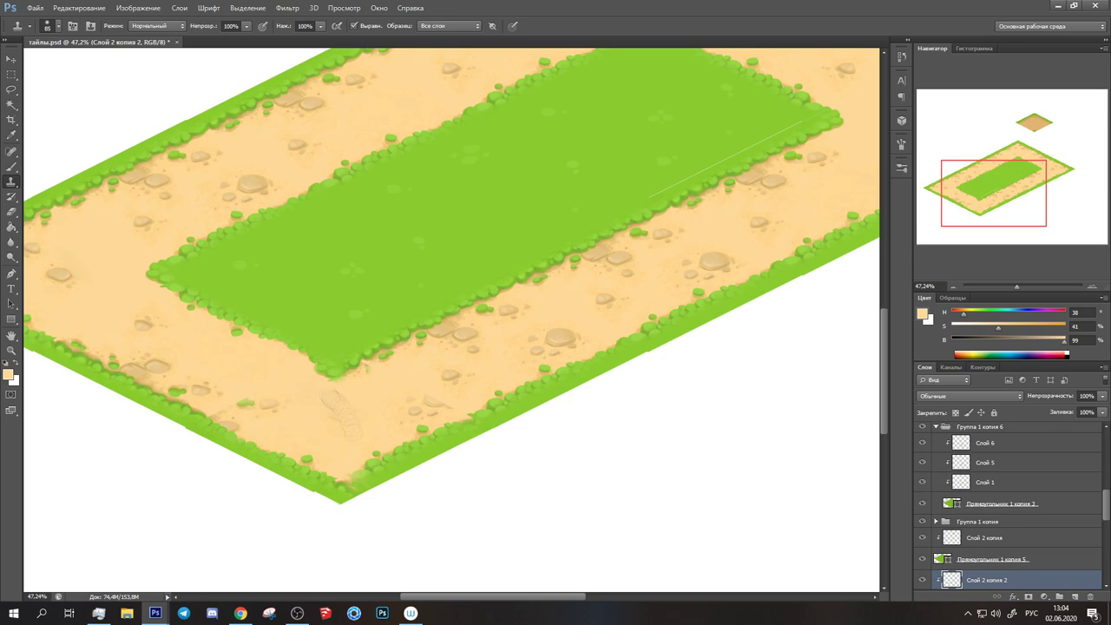
{"action": "key", "text": "ctrl+1"}
Set the brush to size 11 with grass green, then swap to the sand colour
{"action": "key", "text": "b"}
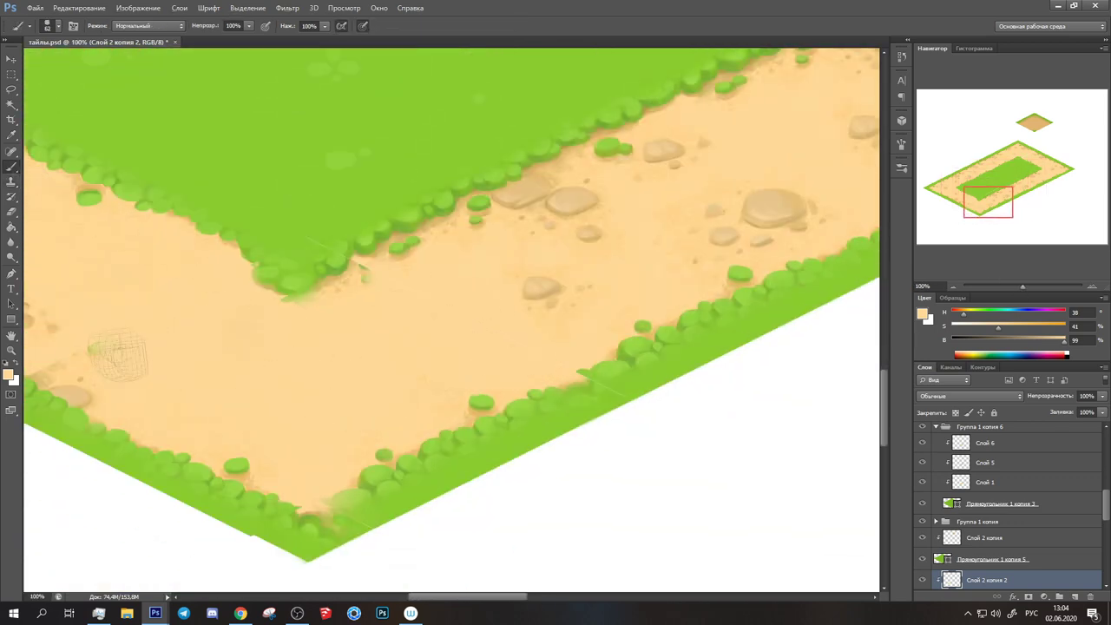
{"action": "right_click", "coordinate": [287, 315]}
{"action": "left_click", "coordinate": [336, 250], "text": "alt"}
{"action": "scroll", "coordinate": [336, 250], "scroll_direction": "up", "scroll_amount": 2}
{"action": "left_click", "coordinate": [327, 261], "text": "alt"}
{"action": "key", "text": "bracketleft"}
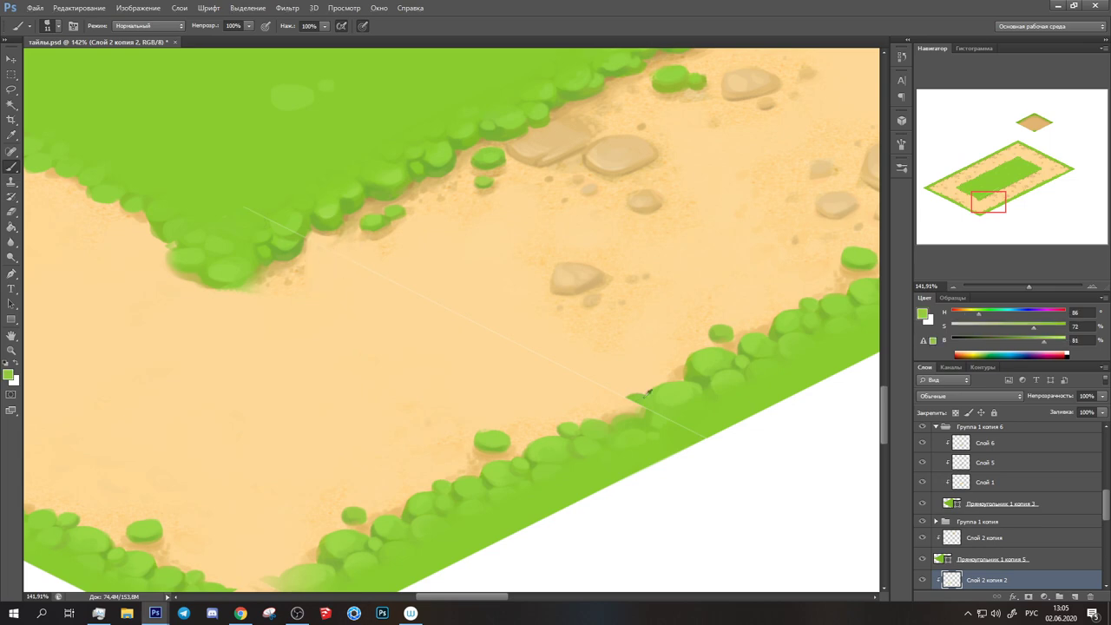
Pan around the lower corner, sample the path's sand colour and set brush size 15
{"action": "left_click_drag", "start_coordinate": [595, 427], "coordinate": [745, 291]}
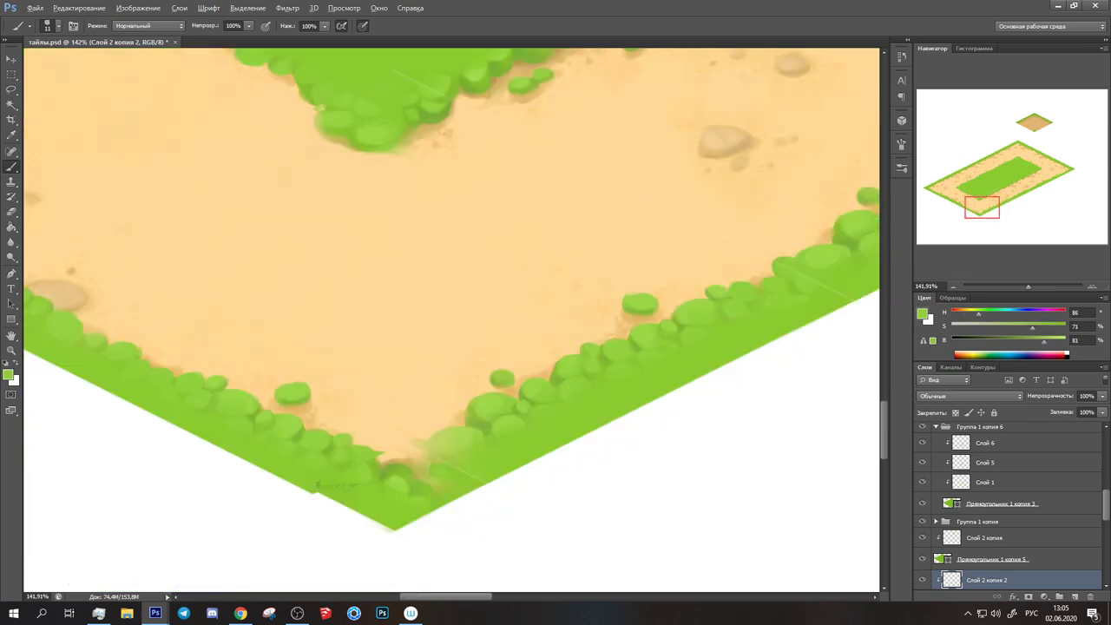
{"action": "left_click_drag", "start_coordinate": [326, 490], "coordinate": [411, 457]}
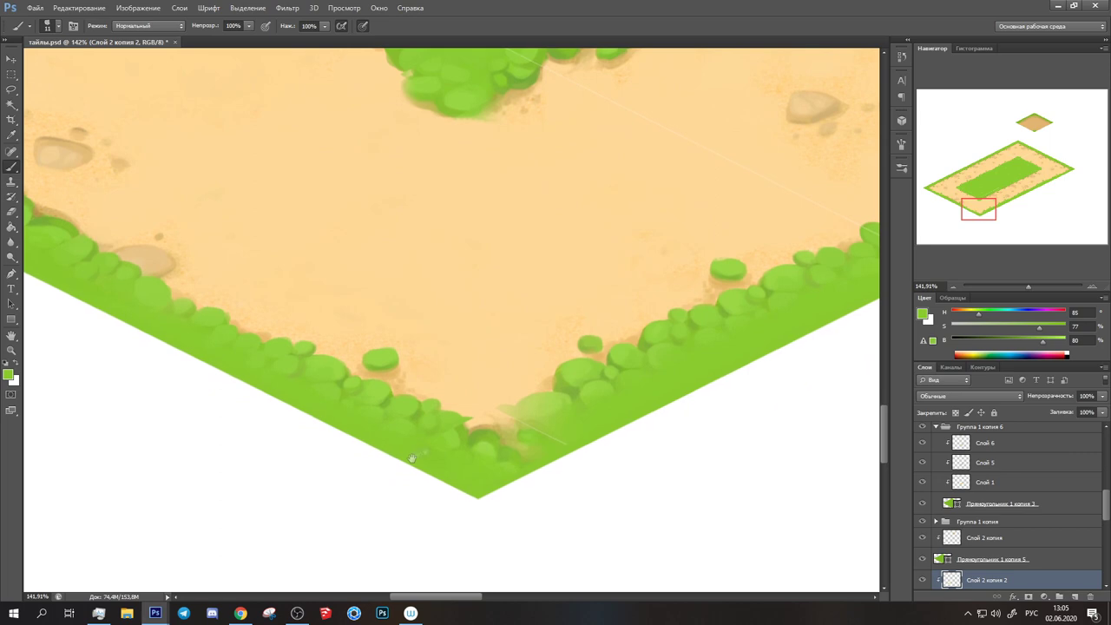
{"action": "left_click_drag", "start_coordinate": [78, 216], "coordinate": [348, 303]}
{"action": "left_click_drag", "start_coordinate": [847, 450], "coordinate": [560, 360]}
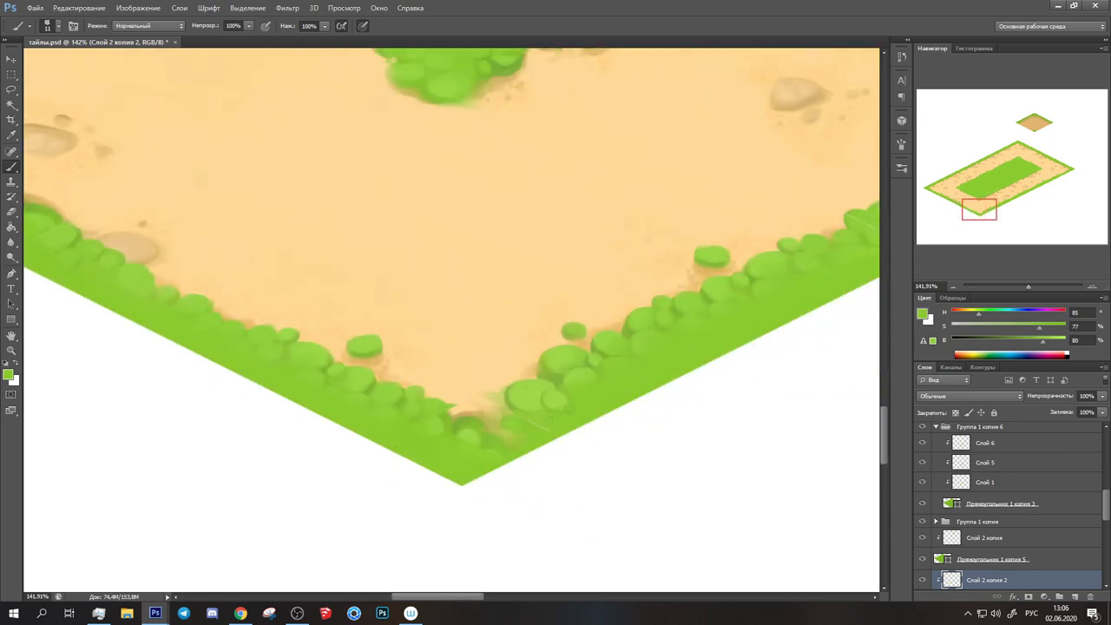
{"action": "left_click", "coordinate": [476, 394], "text": "alt"}
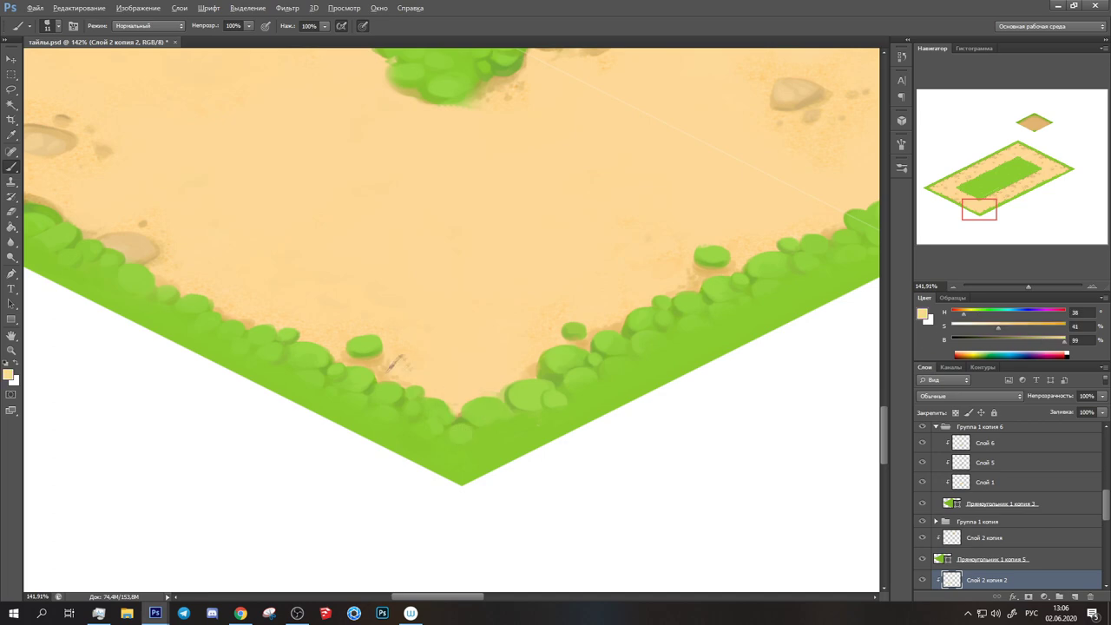
{"action": "left_click", "coordinate": [57, 25]}
{"action": "left_click", "coordinate": [57, 26]}
{"action": "left_click", "coordinate": [61, 25]}
{"action": "left_click_drag", "start_coordinate": [1027, 286], "coordinate": [1021, 290]}
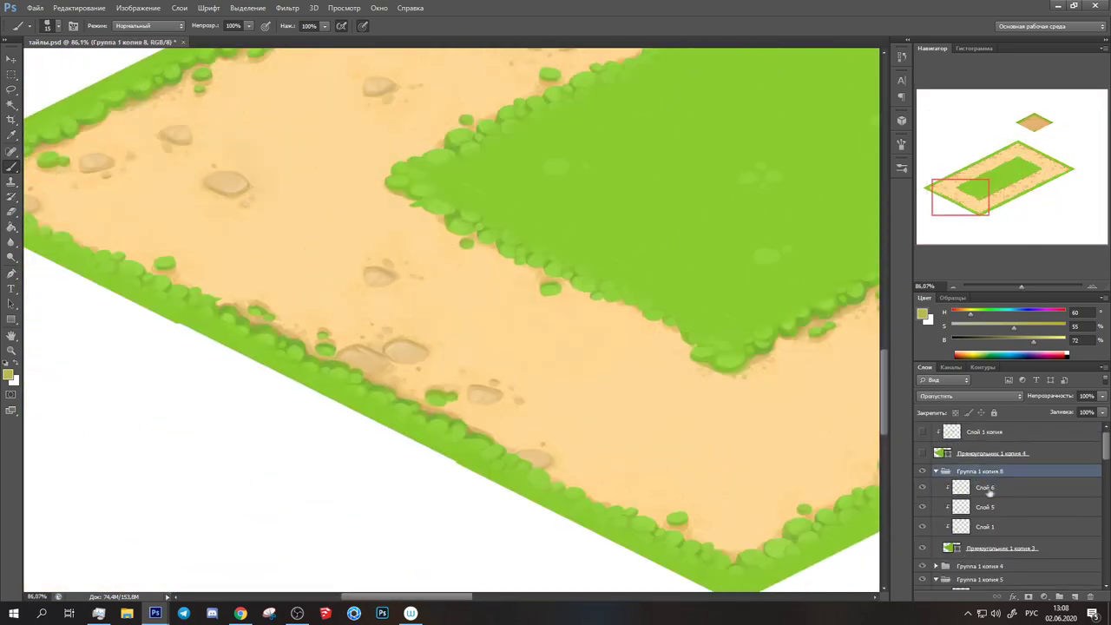
On Слой 6, clone grass to smooth the bumps along the lower-left border
{"action": "left_click", "coordinate": [984, 487]}
{"action": "key", "text": "s"}
{"action": "left_click_drag", "start_coordinate": [310, 360], "coordinate": [408, 438]}
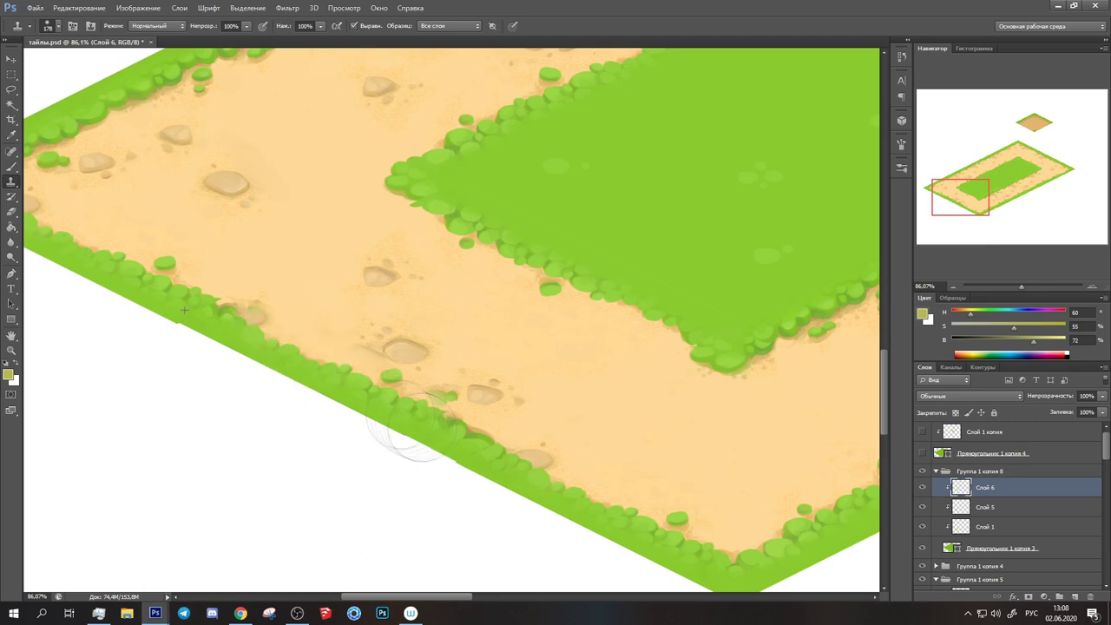
{"action": "left_click_drag", "start_coordinate": [229, 322], "coordinate": [464, 439]}
{"action": "scroll", "coordinate": [385, 527], "scroll_direction": "down", "scroll_amount": 3}
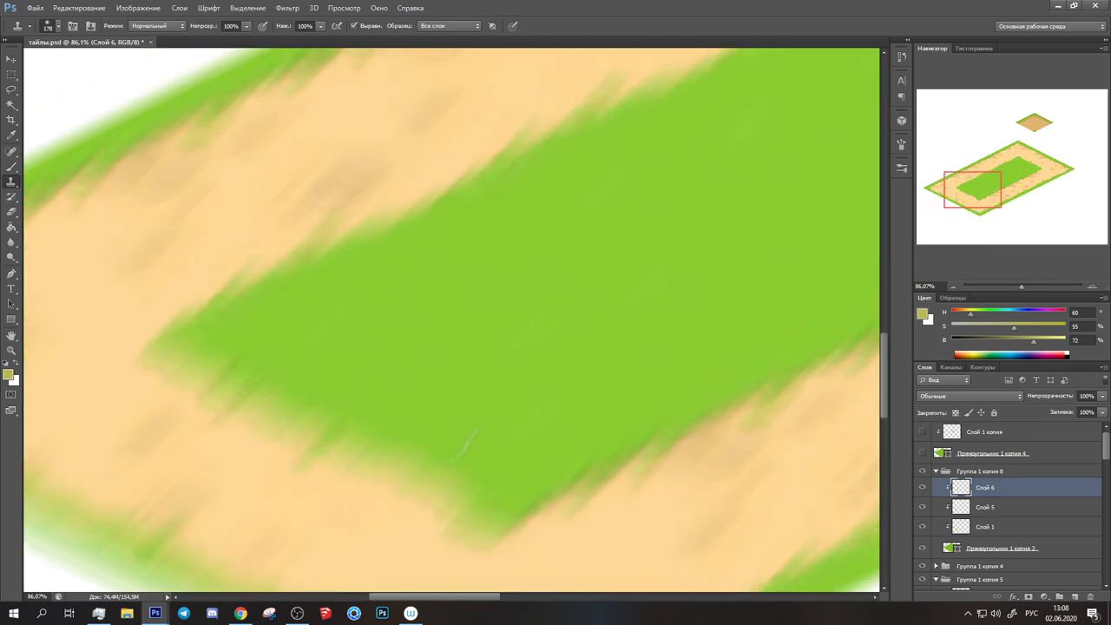
{"action": "left_click_drag", "start_coordinate": [265, 446], "coordinate": [309, 478]}
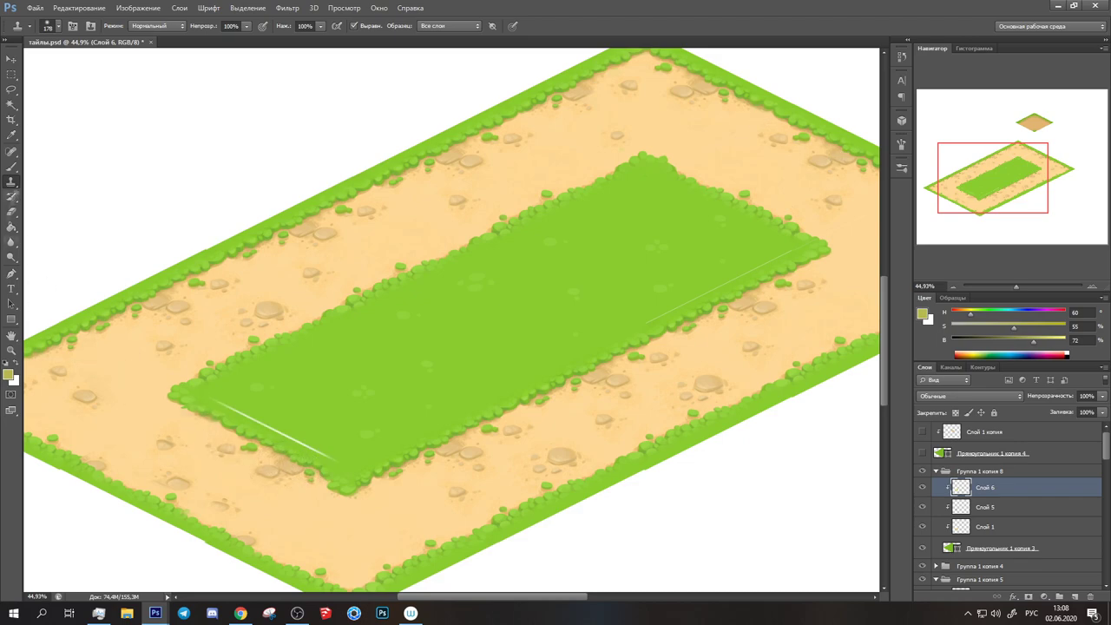
Paint the white streak grass green, then inspect the loop's lower-left edge and corner tile
{"action": "key", "text": "b"}
{"action": "left_click", "coordinate": [260, 408], "text": "alt"}
{"action": "left_click_drag", "start_coordinate": [214, 401], "coordinate": [323, 453]}
{"action": "left_click_drag", "start_coordinate": [1016, 286], "coordinate": [1021, 285]}
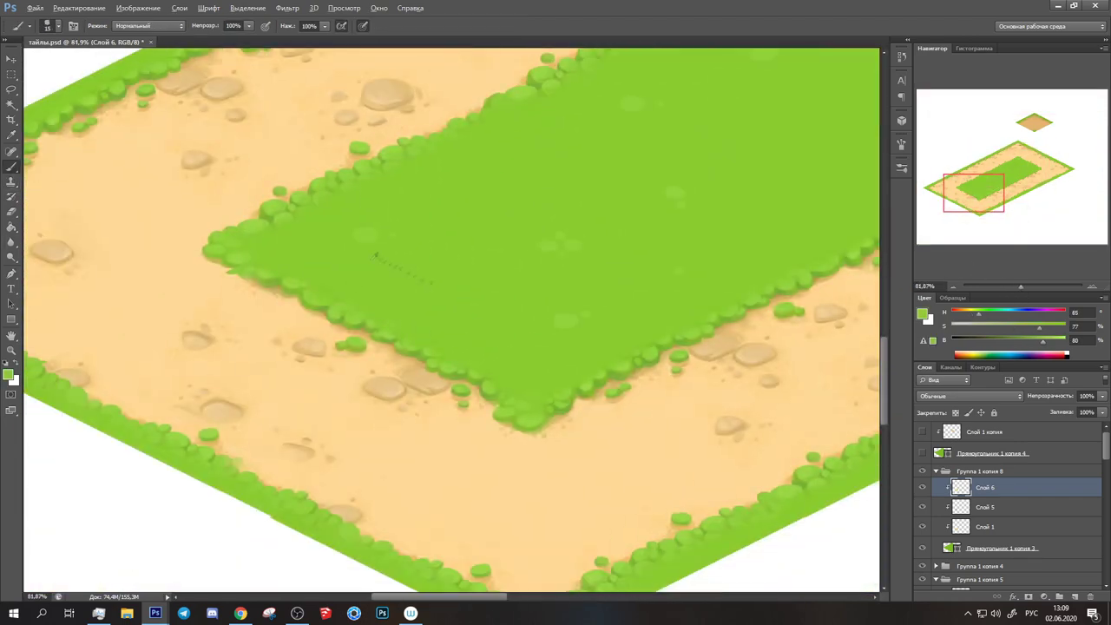
{"action": "left_click_drag", "start_coordinate": [222, 468], "coordinate": [249, 426]}
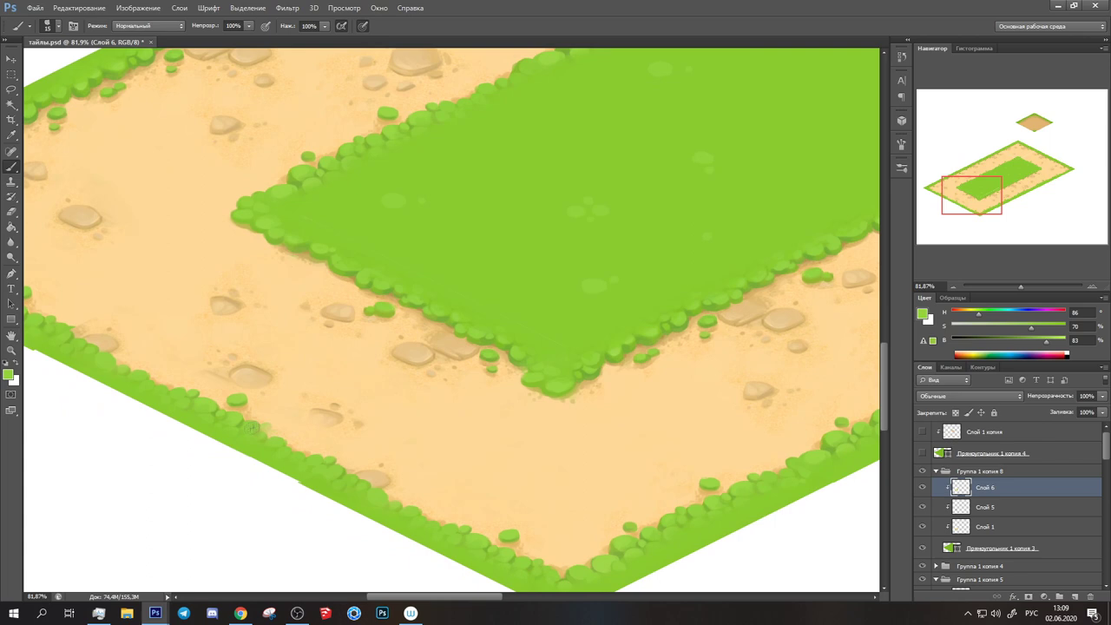
{"action": "left_click_drag", "start_coordinate": [73, 328], "coordinate": [245, 414]}
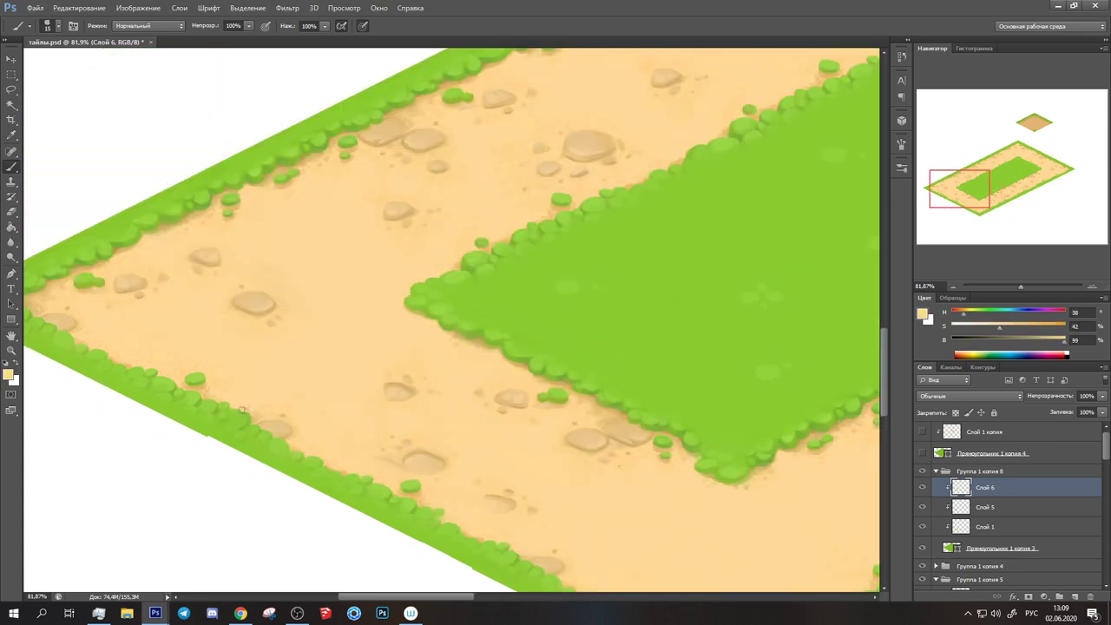
{"action": "left_click_drag", "start_coordinate": [143, 455], "coordinate": [422, 319]}
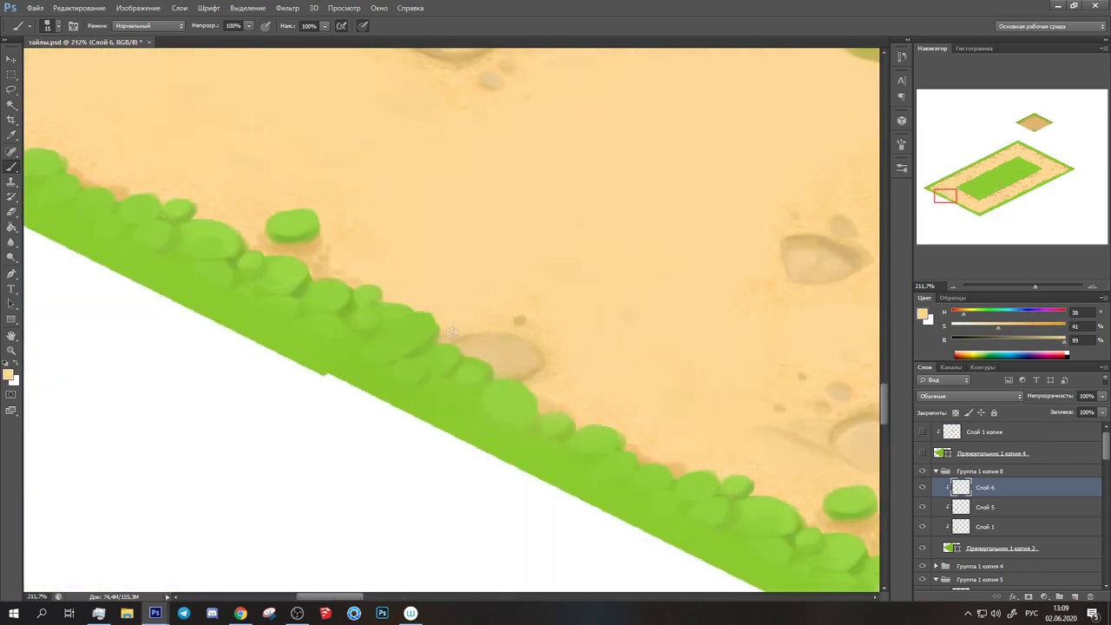
{"action": "left_click_drag", "start_coordinate": [1034, 286], "coordinate": [1009, 286]}
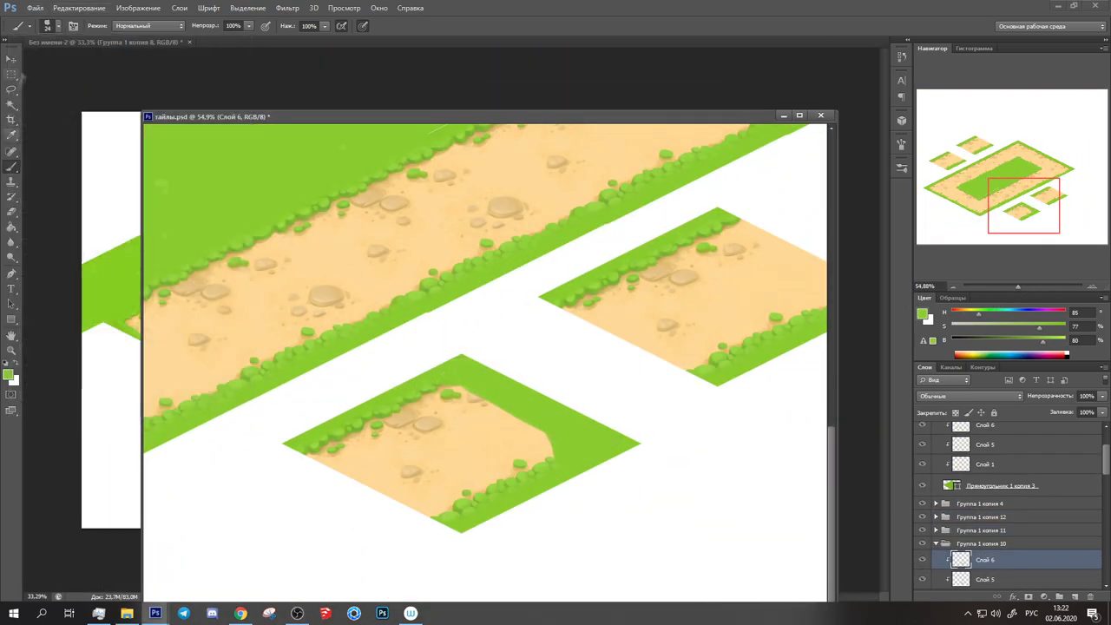
Clone pebbly sand texture into the corner tile
{"action": "key", "text": "s"}
{"action": "mouse_move", "coordinate": [542, 443]}
{"action": "left_mouse_down"}
{"action": "mouse_move", "coordinate": [641, 344]}
{"action": "mouse_move", "coordinate": [647, 360]}
{"action": "left_mouse_up"}
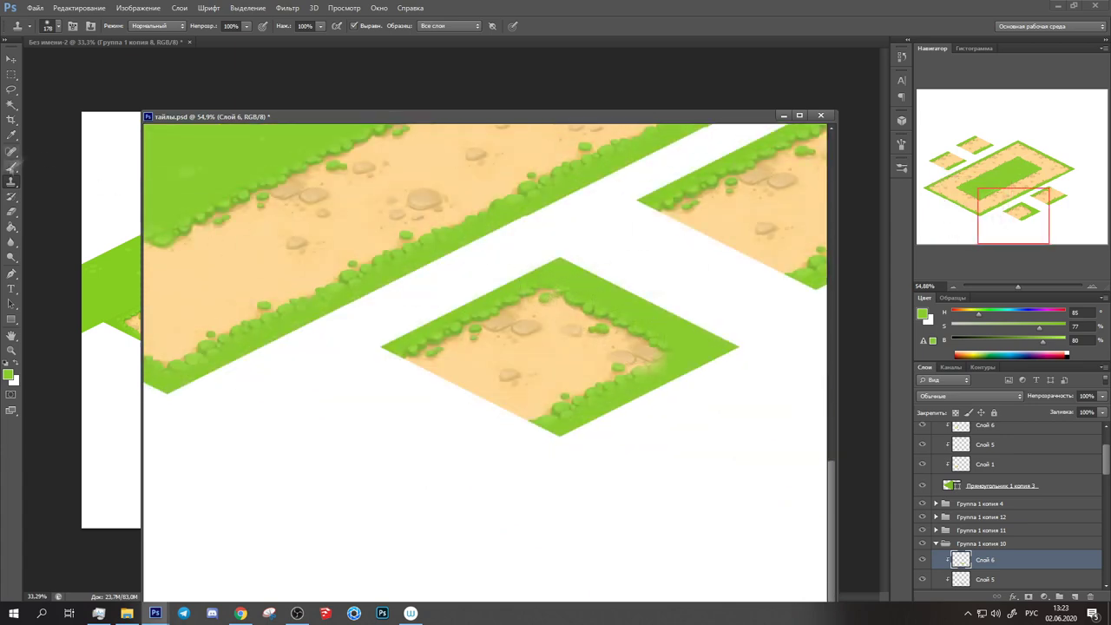
{"action": "key", "text": "b"}
{"action": "scroll", "coordinate": [611, 294], "scroll_direction": "up", "scroll_amount": 3}
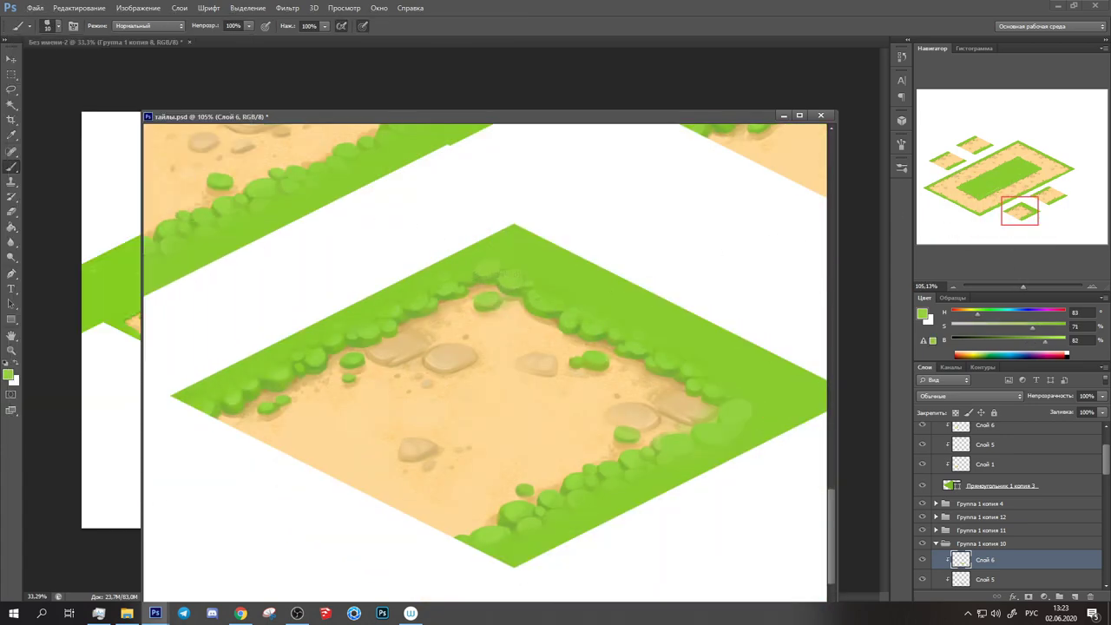
{"action": "left_click_drag", "start_coordinate": [733, 394], "coordinate": [690, 394]}
Sample sand and paint dabs and a rounded notch into the corner's grass edge
{"action": "left_click", "coordinate": [544, 299], "text": "alt"}
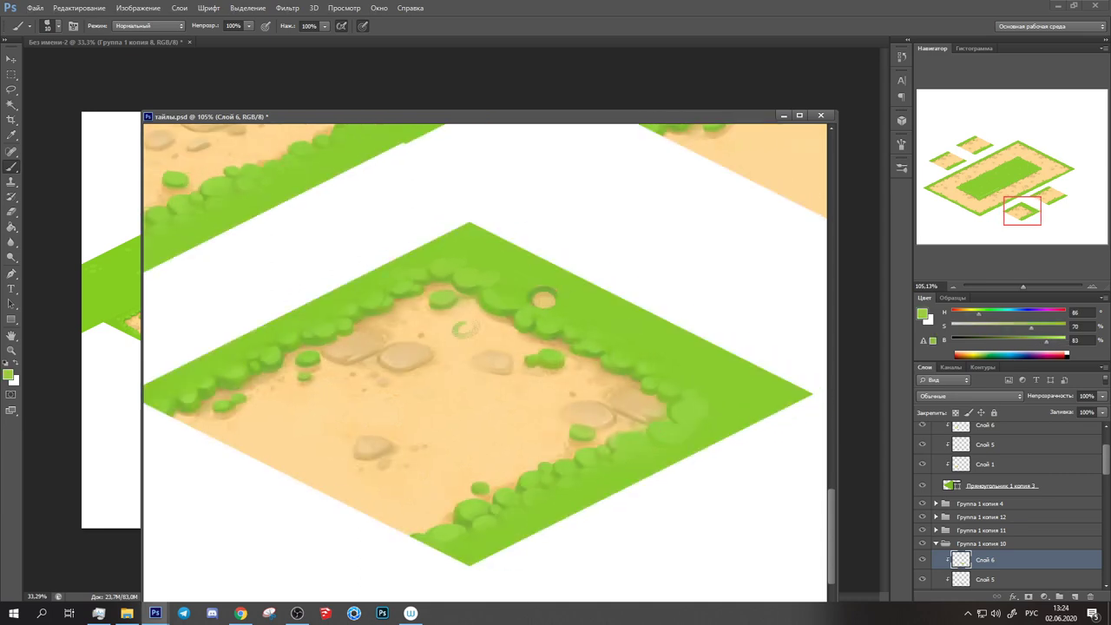
{"action": "left_click", "coordinate": [466, 335]}
{"action": "left_click", "coordinate": [467, 343], "text": "alt"}
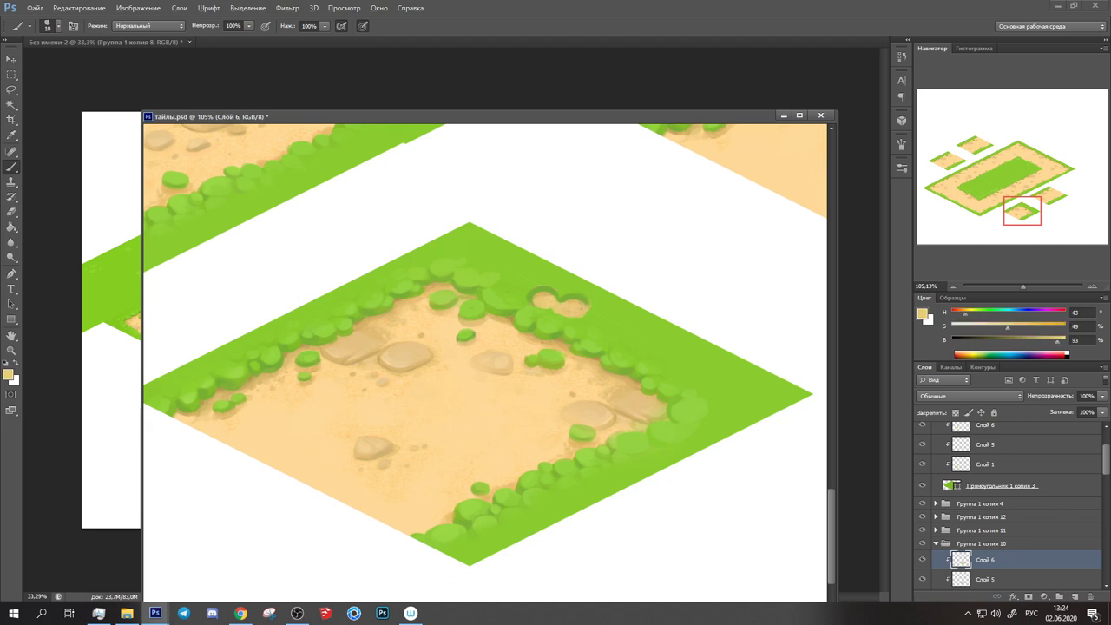
{"action": "left_click", "coordinate": [683, 375]}
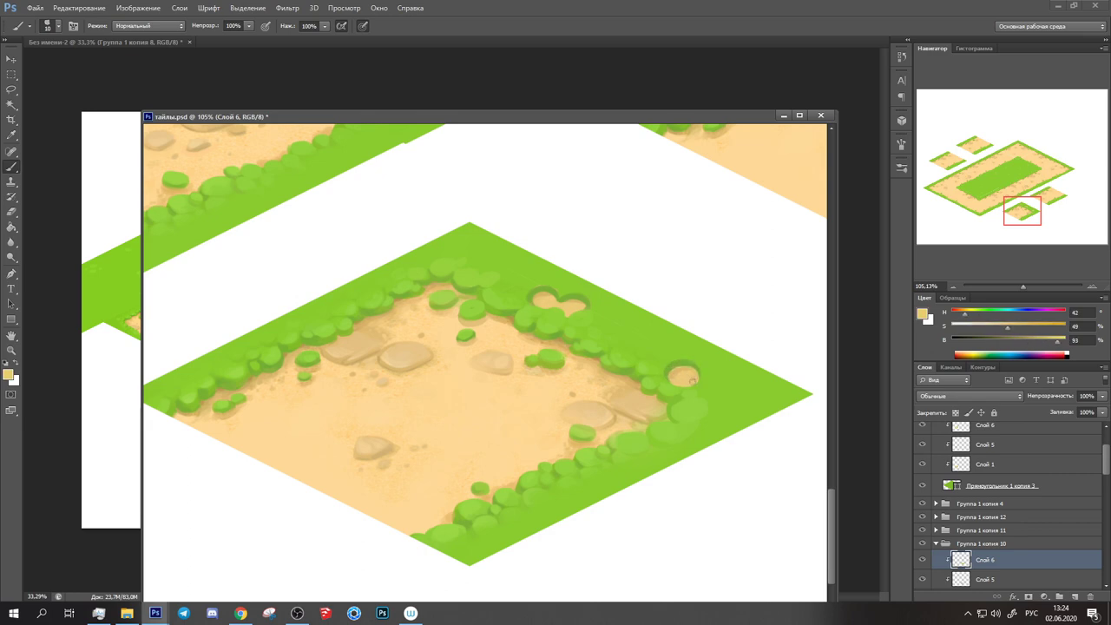
{"action": "left_click_drag", "start_coordinate": [456, 338], "coordinate": [481, 279]}
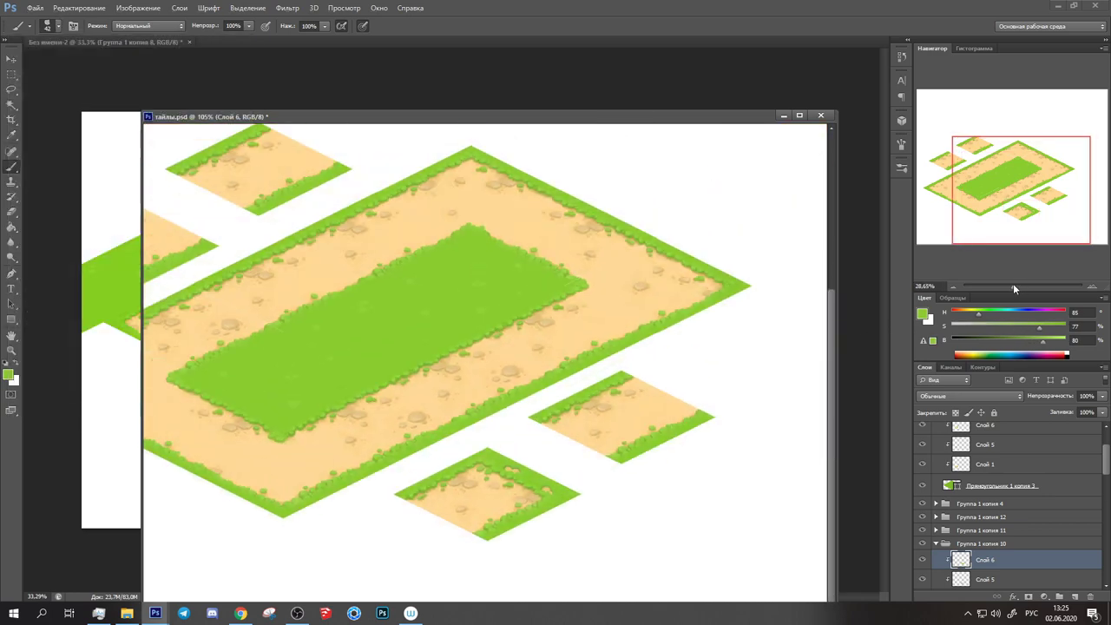
{"action": "left_click_drag", "start_coordinate": [1023, 286], "coordinate": [1019, 286]}
{"action": "left_click", "coordinate": [1010, 544]}
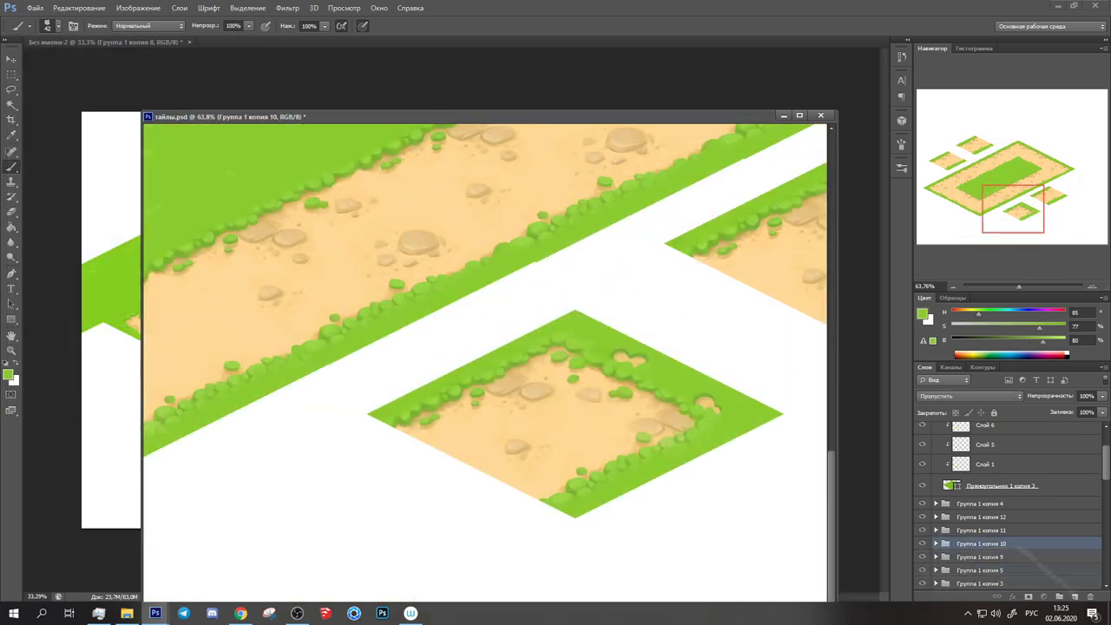
Duplicate the corner tile group and place the copy to the lower left
{"action": "key", "text": "ctrl+j"}
{"action": "key", "text": "ctrl+minus"}
{"action": "key", "text": "ctrl+t"}
{"action": "left_click_drag", "start_coordinate": [533, 508], "coordinate": [484, 558]}
{"action": "key", "text": "Return"}
{"action": "key", "text": "b"}
{"action": "scroll", "coordinate": [583, 498], "scroll_direction": "up", "scroll_amount": 4}
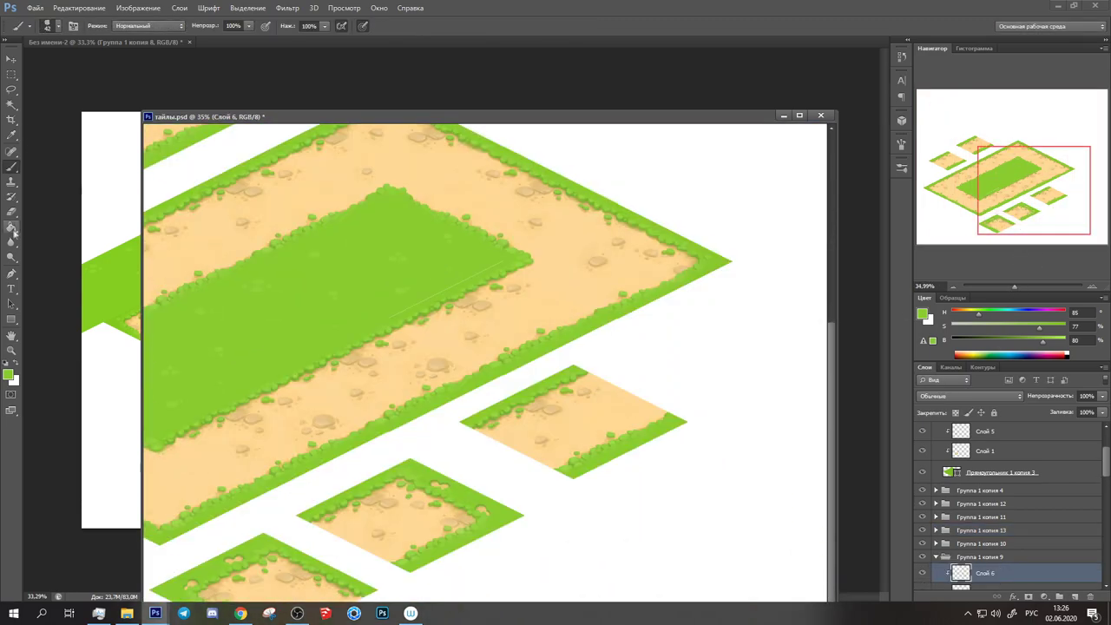
Clone green grass over the copied tile's corner and sample a grass green
{"action": "key", "text": "s"}
{"action": "scroll", "coordinate": [486, 347], "scroll_direction": "up", "scroll_amount": 2}
{"action": "mouse_move", "coordinate": [434, 442]}
{"action": "left_mouse_down"}
{"action": "mouse_move", "coordinate": [478, 449]}
{"action": "mouse_move", "coordinate": [537, 512]}
{"action": "left_mouse_up"}
{"action": "scroll", "coordinate": [637, 536], "scroll_direction": "up", "scroll_amount": 3}
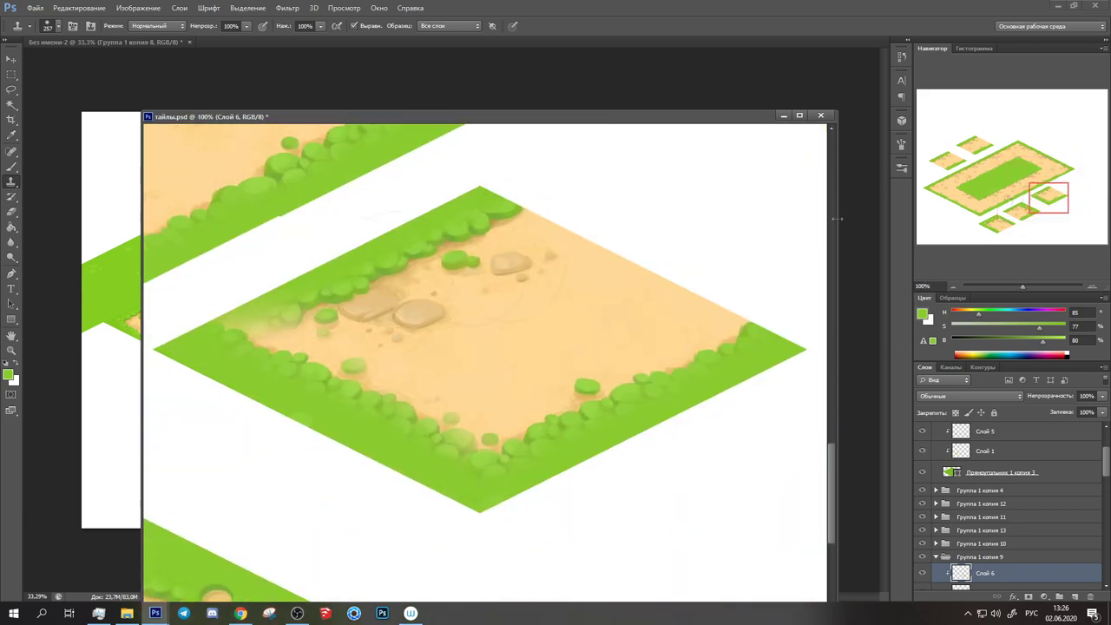
{"action": "key", "text": "b"}
{"action": "right_click", "coordinate": [307, 290]}
{"action": "left_click", "coordinate": [268, 317], "text": "alt"}
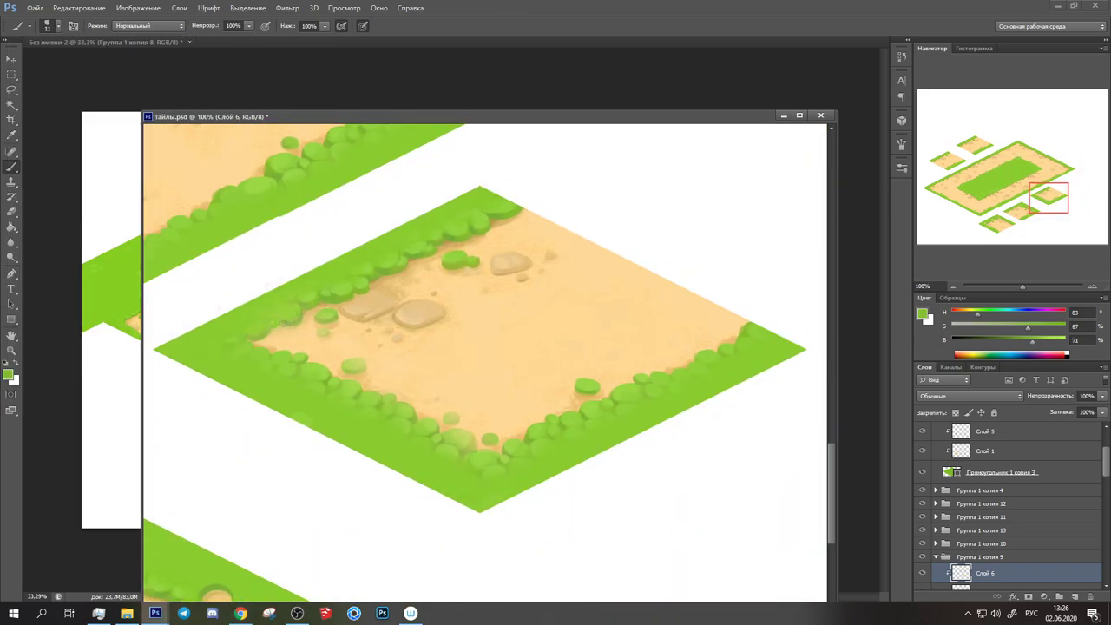
Paint pale sand bites into the copied tile's lower and left grass edges
{"action": "left_click_drag", "start_coordinate": [395, 370], "coordinate": [476, 331]}
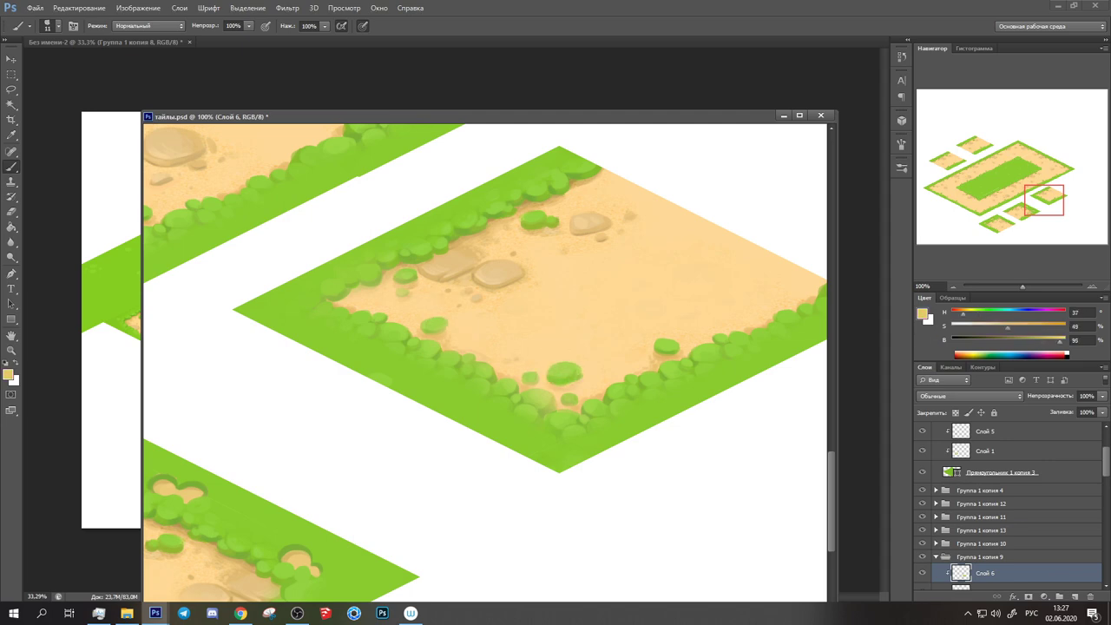
{"action": "left_click", "coordinate": [408, 352], "text": "alt"}
{"action": "left_click_drag", "start_coordinate": [426, 380], "coordinate": [434, 383]}
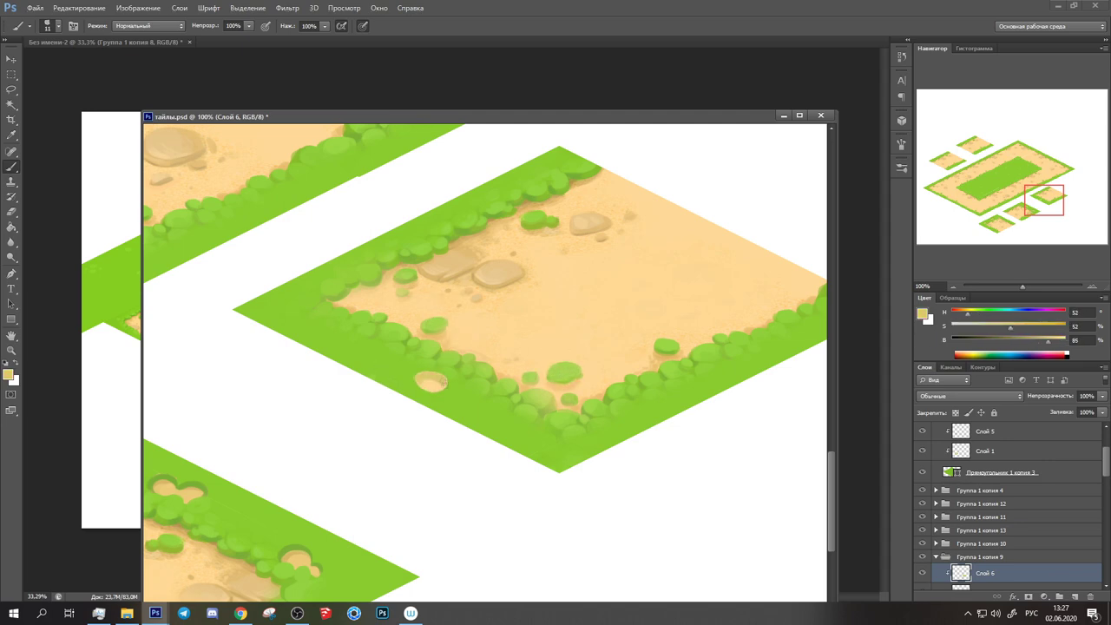
{"action": "scroll", "coordinate": [403, 437], "scroll_direction": "down", "scroll_amount": 5}
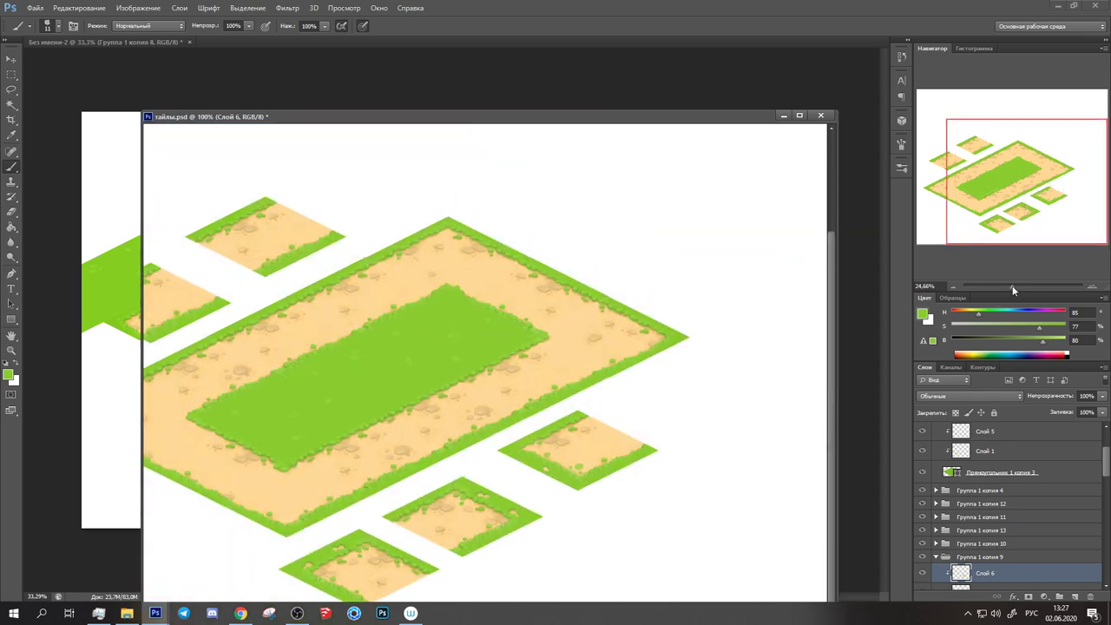
{"action": "scroll", "coordinate": [404, 437], "scroll_direction": "up", "scroll_amount": 5}
{"action": "left_click_drag", "start_coordinate": [462, 328], "coordinate": [545, 398]}
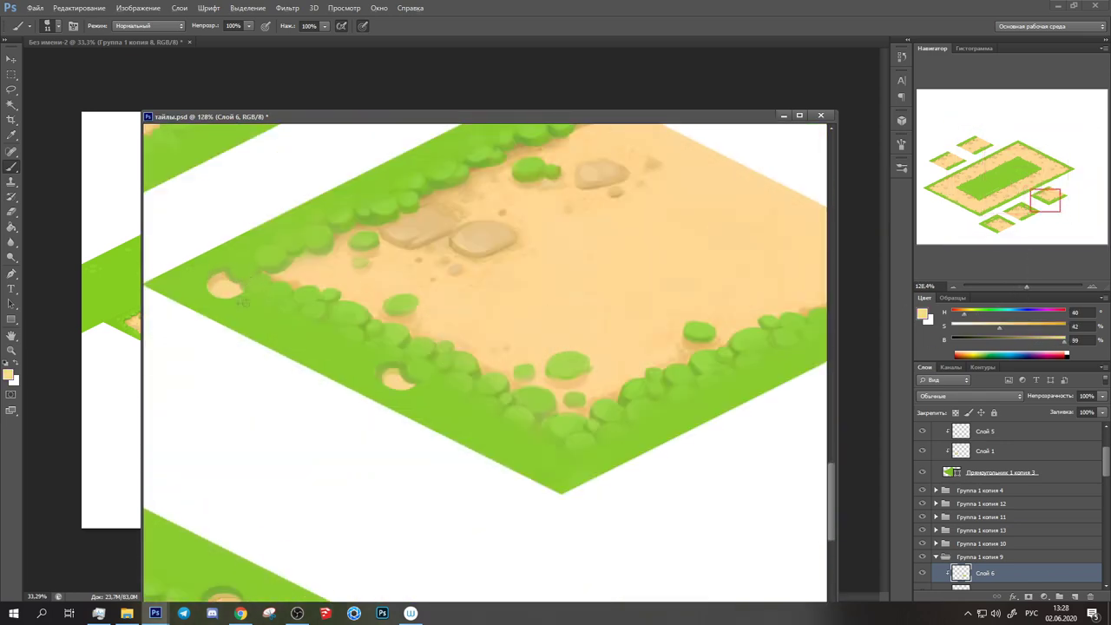
{"action": "left_click_drag", "start_coordinate": [236, 300], "coordinate": [245, 308]}
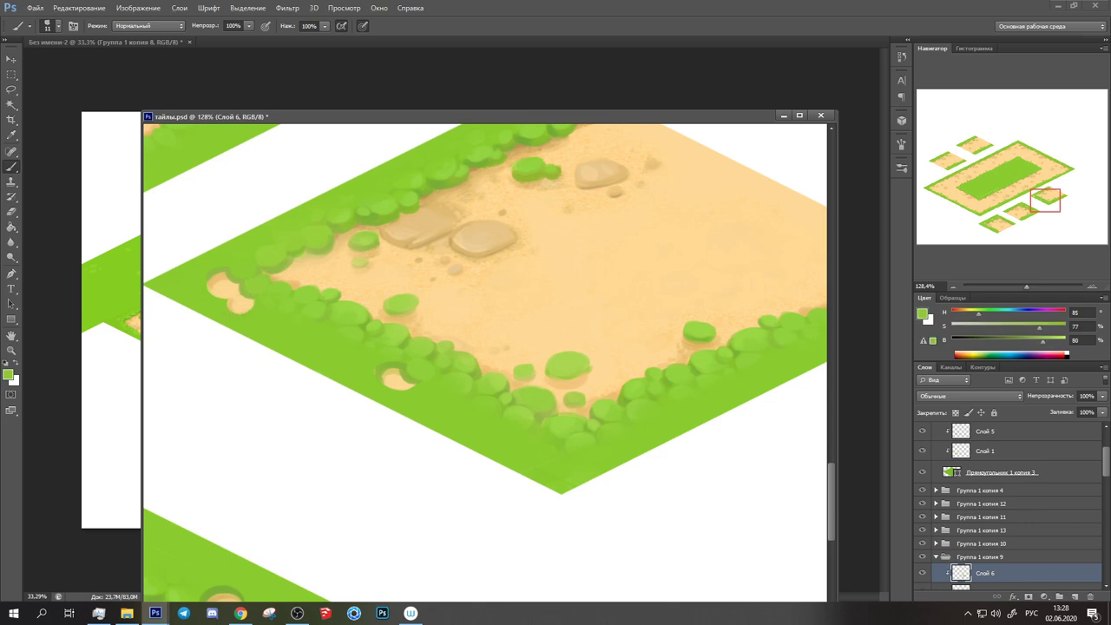
{"action": "scroll", "coordinate": [263, 342], "scroll_direction": "down", "scroll_amount": 5}
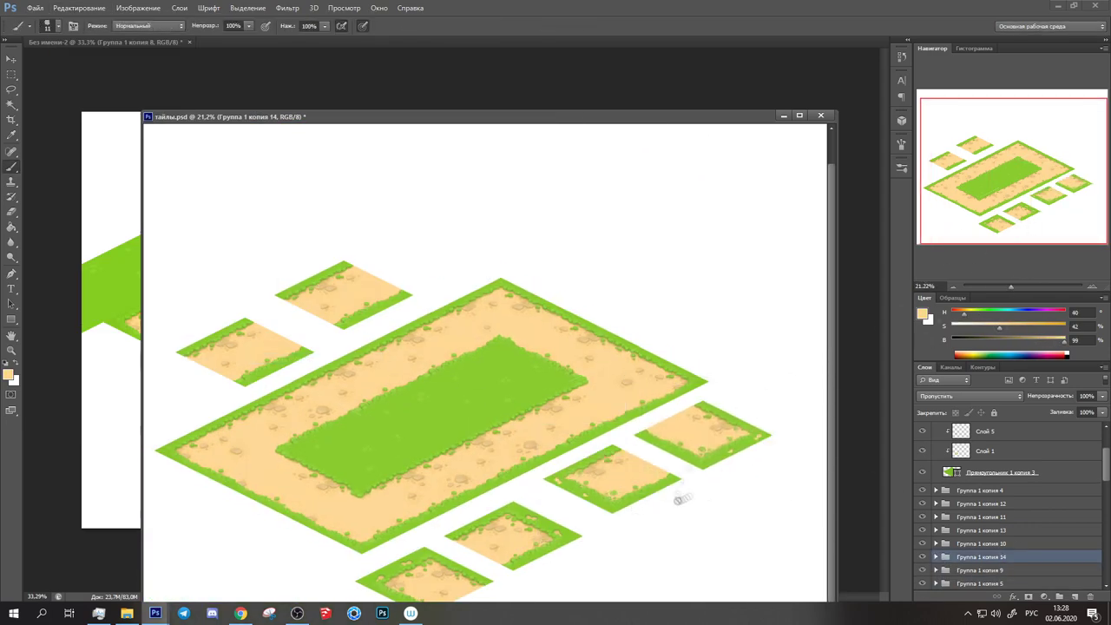
{"action": "scroll", "coordinate": [319, 244], "scroll_direction": "up", "scroll_amount": 3}
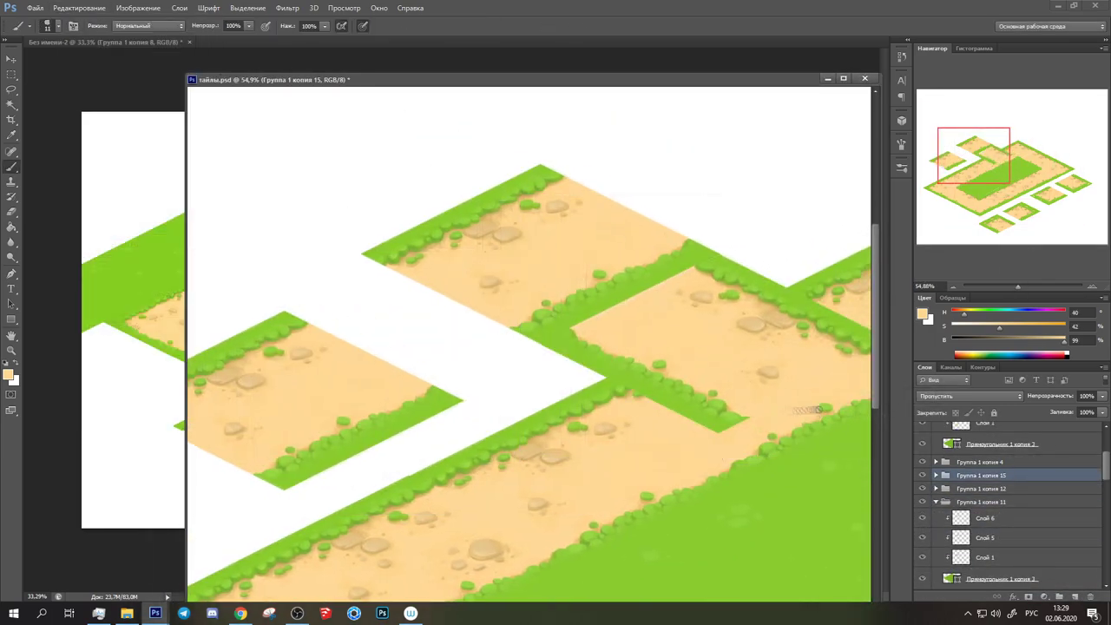
Paint sand over the seam strip, then duplicate, mirror and shift the top tile leftward
{"action": "left_click_drag", "start_coordinate": [450, 369], "coordinate": [584, 311]}
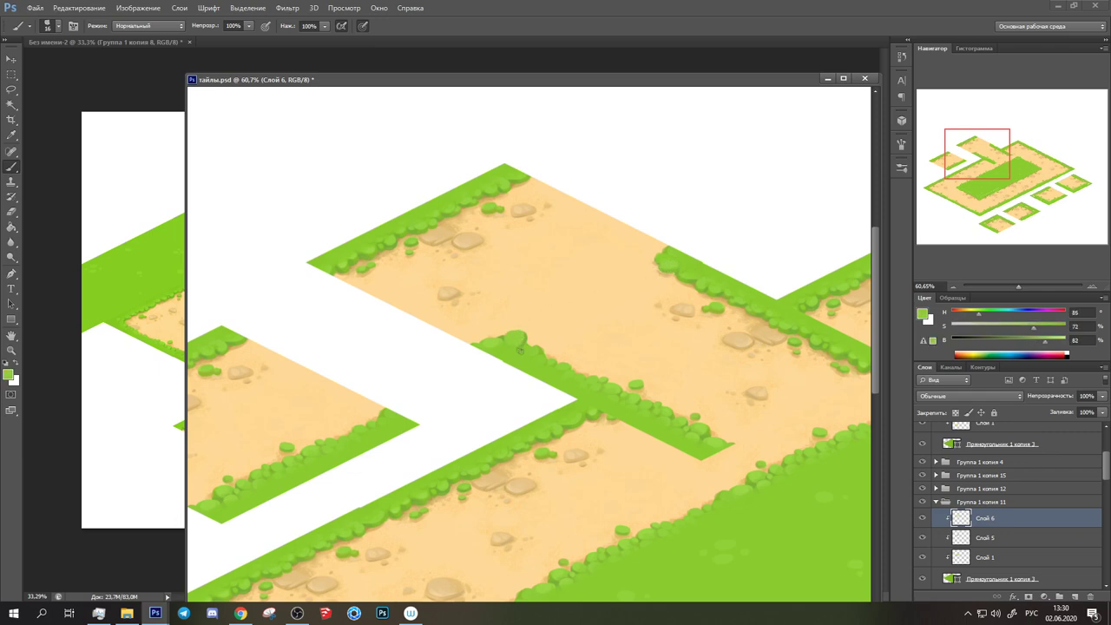
{"action": "scroll", "coordinate": [438, 403], "scroll_direction": "down", "scroll_amount": 5}
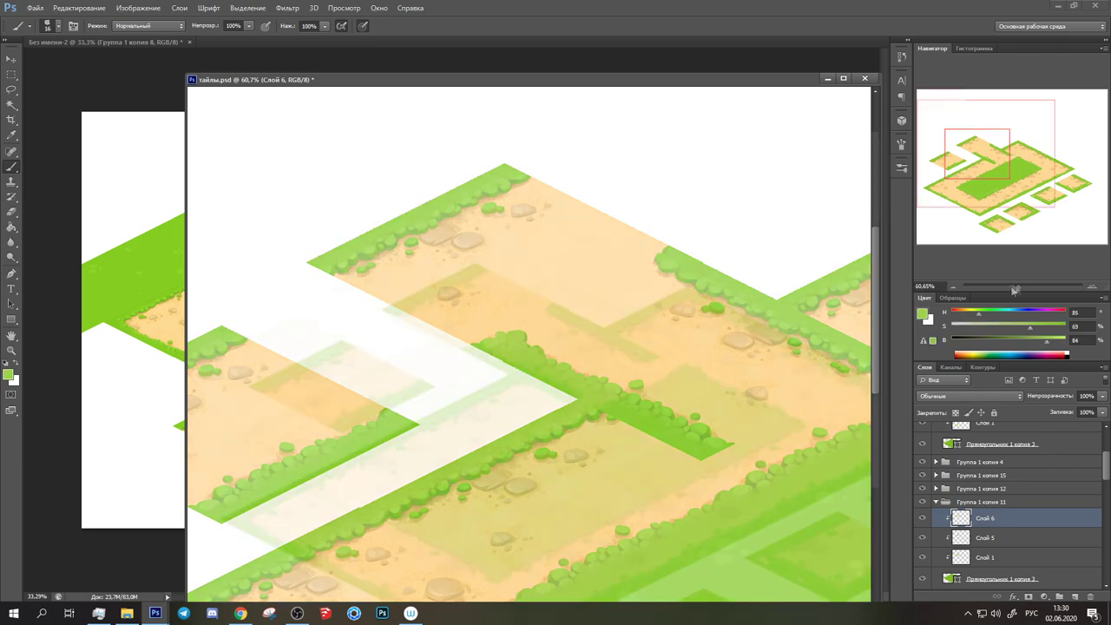
{"action": "mouse_move", "coordinate": [423, 300]}
{"action": "left_mouse_down"}
{"action": "mouse_move", "coordinate": [420, 234]}
{"action": "mouse_move", "coordinate": [510, 217]}
{"action": "left_mouse_up"}
{"action": "key", "text": "ctrl+j"}
{"action": "left_click", "coordinate": [79, 8]}
{"action": "left_click", "coordinate": [322, 355]}
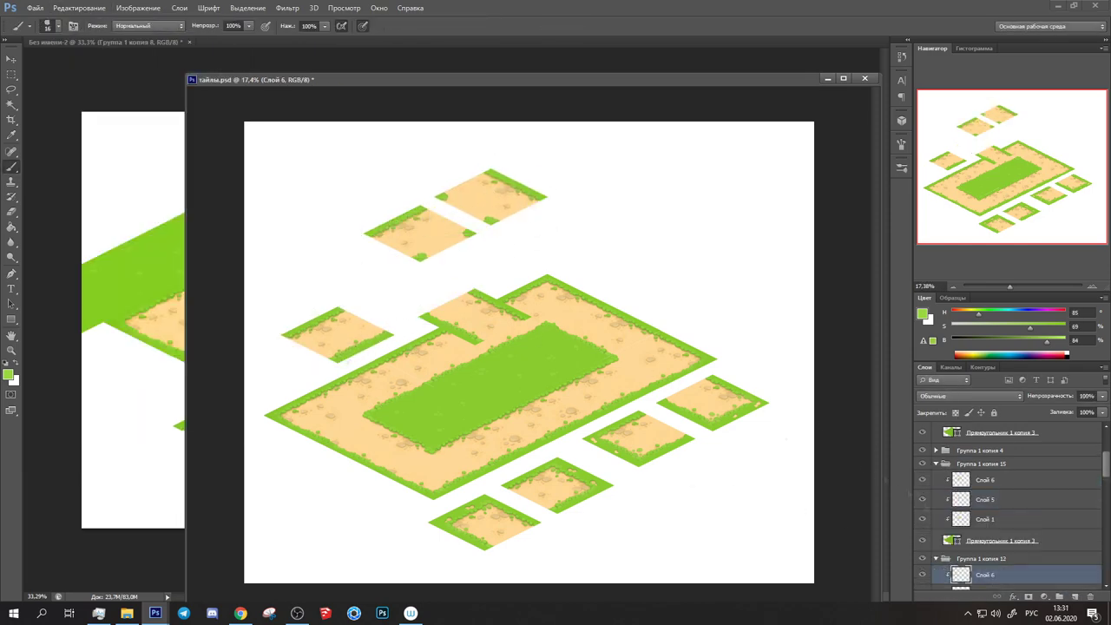
{"action": "left_click_drag", "start_coordinate": [383, 335], "coordinate": [367, 286]}
Paint sand over the rest of the grass seam with a larger brush, then zoom out
{"action": "scroll", "coordinate": [318, 287], "scroll_direction": "up", "scroll_amount": 5}
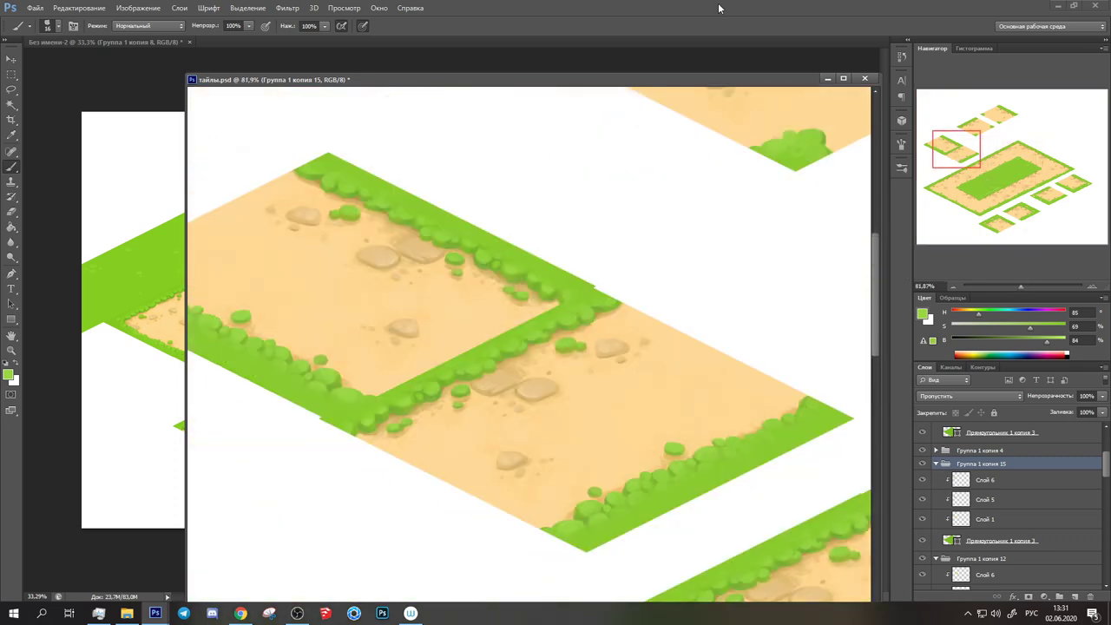
{"action": "mouse_move", "coordinate": [394, 412]}
{"action": "left_mouse_down"}
{"action": "mouse_move", "coordinate": [417, 391]}
{"action": "mouse_move", "coordinate": [477, 368]}
{"action": "left_mouse_up"}
{"action": "key", "text": "bracketright"}
{"action": "key", "text": "bracketright"}
{"action": "key", "text": "bracketright"}
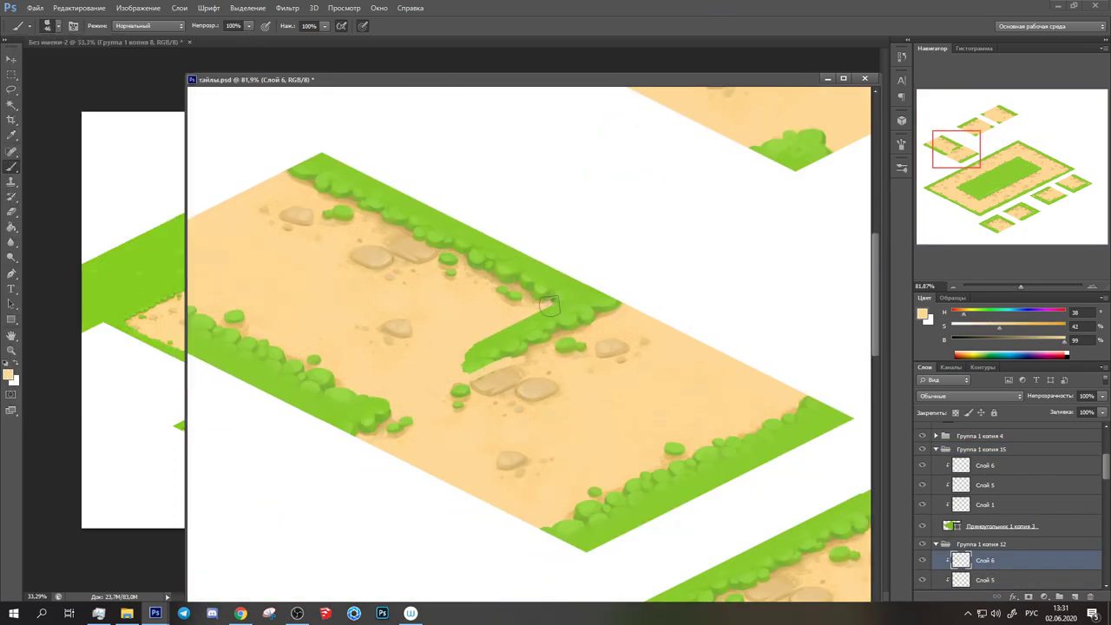
{"action": "left_click_drag", "start_coordinate": [555, 313], "coordinate": [460, 398]}
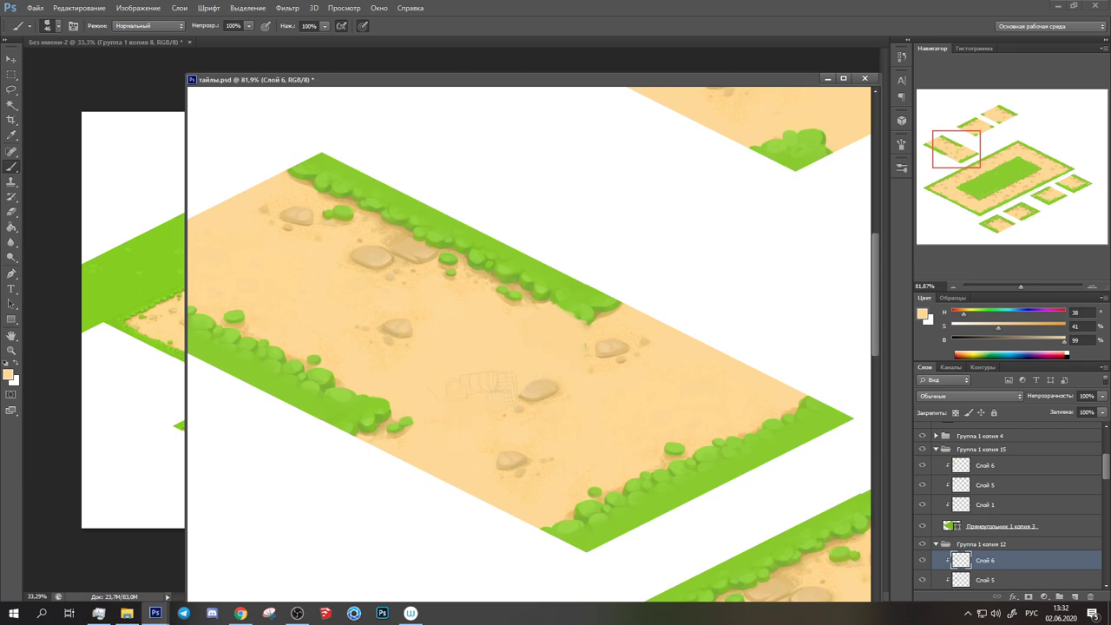
{"action": "left_click", "coordinate": [566, 309], "text": "alt"}
{"action": "left_click", "coordinate": [582, 320], "text": "alt"}
{"action": "key", "text": "ctrl+0"}
{"action": "key", "text": "ctrl+j"}
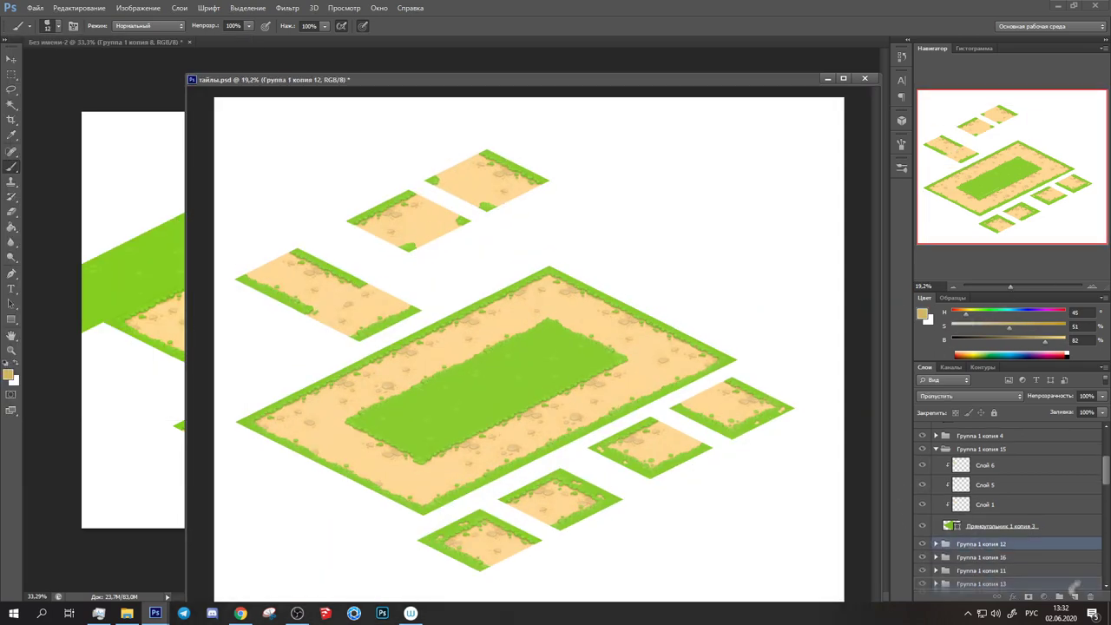
Move the duplicate tile left, flip it horizontally, and nudge it beside the upper tile
{"action": "key", "text": "ctrl+t"}
{"action": "mouse_move", "coordinate": [581, 209]}
{"action": "left_mouse_down"}
{"action": "mouse_move", "coordinate": [464, 259]}
{"action": "mouse_move", "coordinate": [500, 238]}
{"action": "left_mouse_up"}
{"action": "right_click", "coordinate": [462, 260]}
{"action": "left_click", "coordinate": [315, 359]}
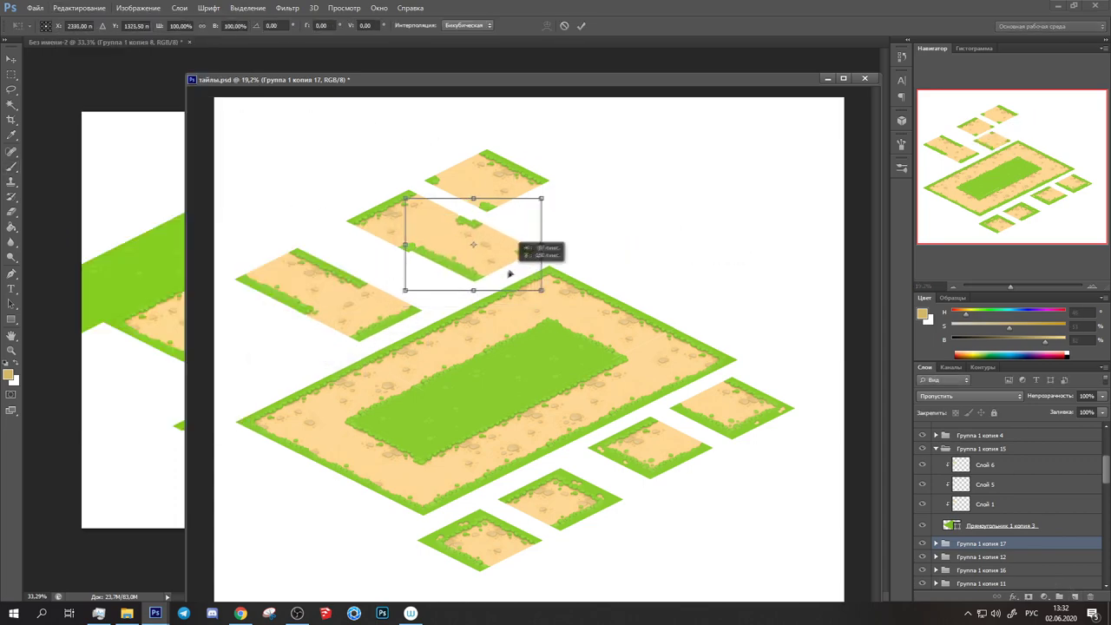
{"action": "left_click_drag", "start_coordinate": [1014, 152], "coordinate": [968, 124]}
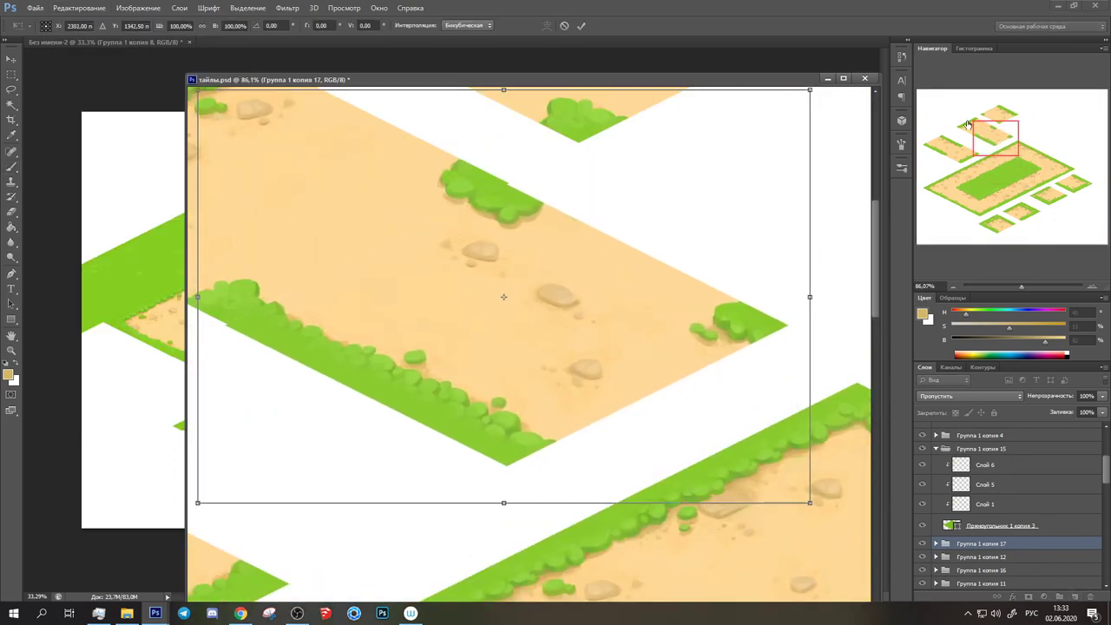